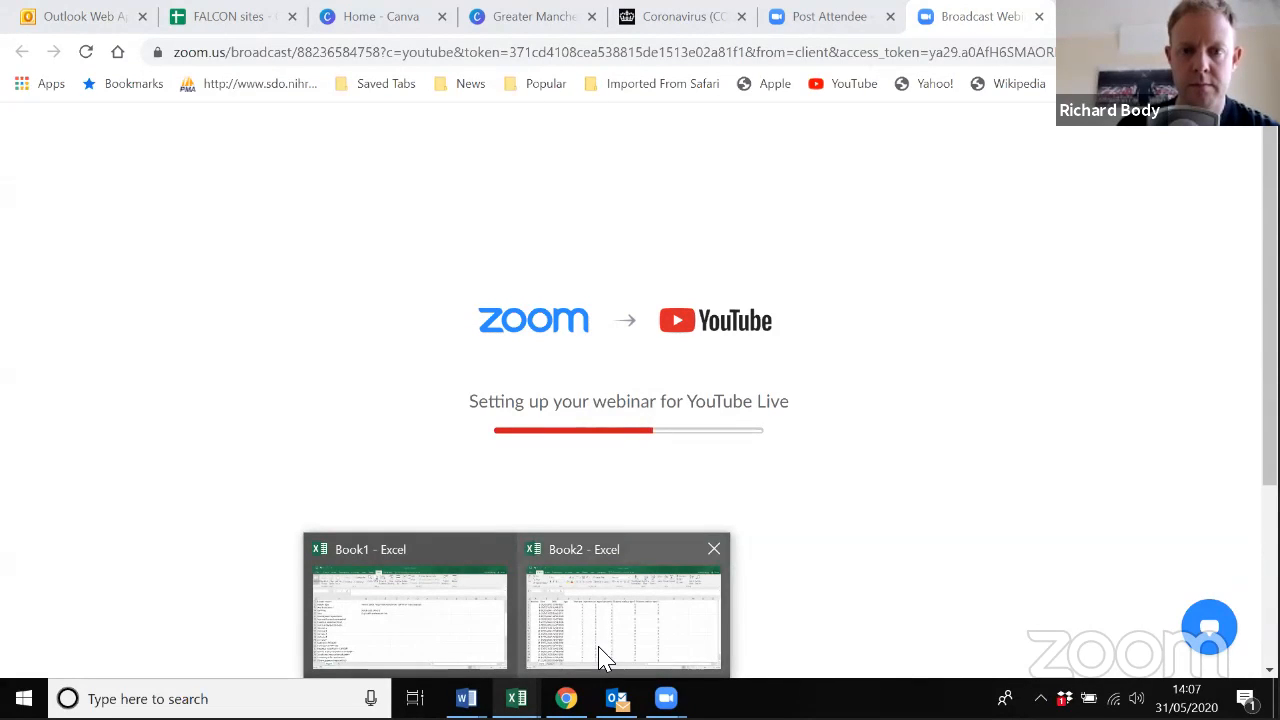
- Switch to the Book2 workbook in Excel and enter the formula =B2-C2 in cell D2 of the Age column
mouse_move(604, 658)
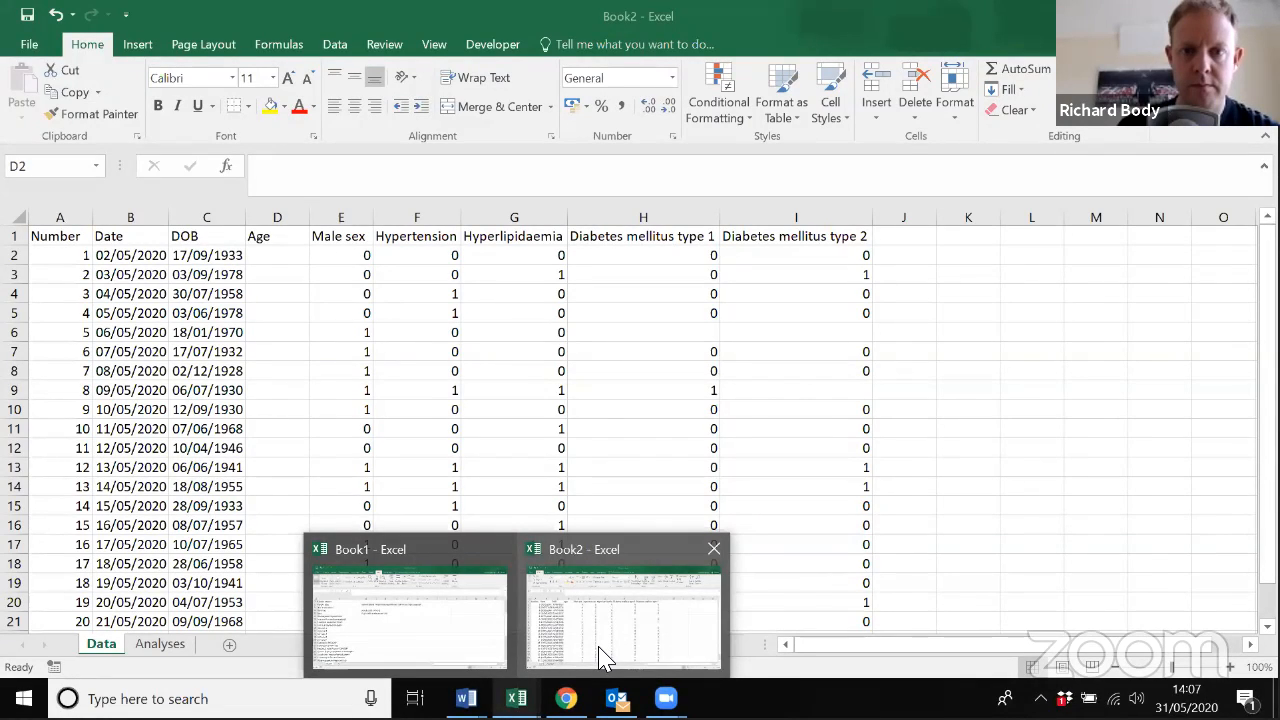
click(604, 658)
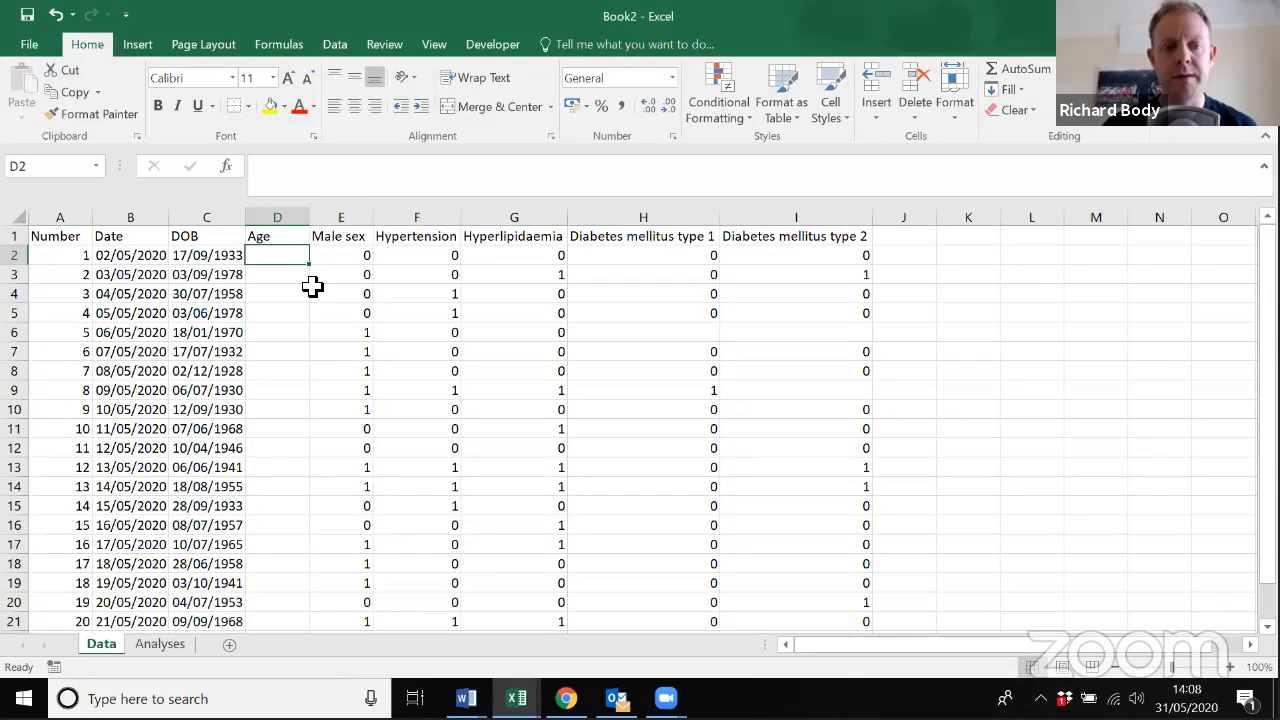
text(=)
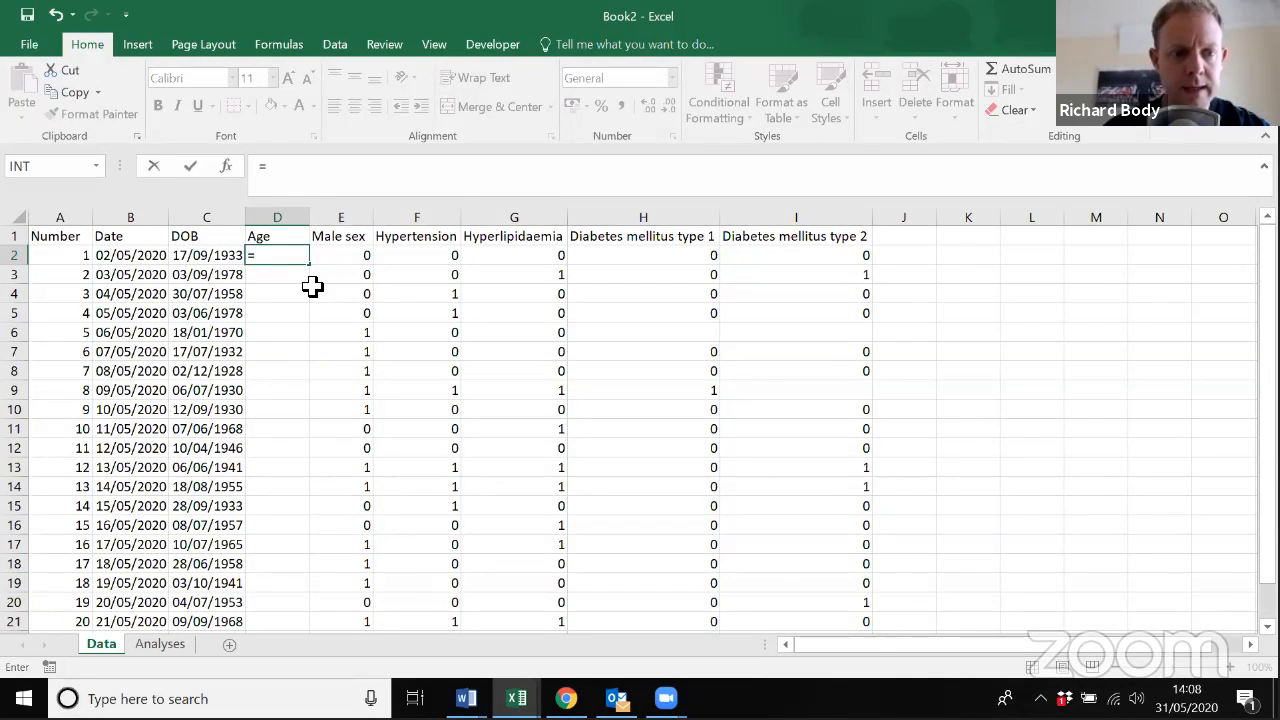
text(B2)
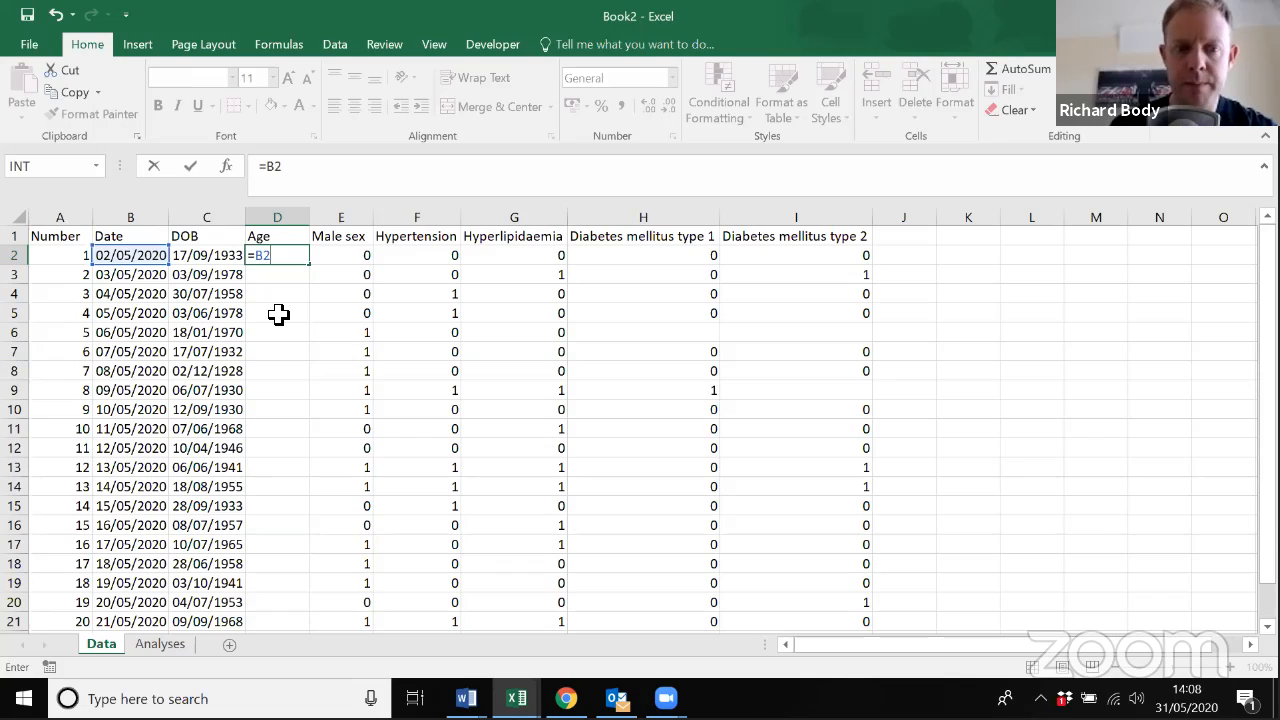
text(-C2)
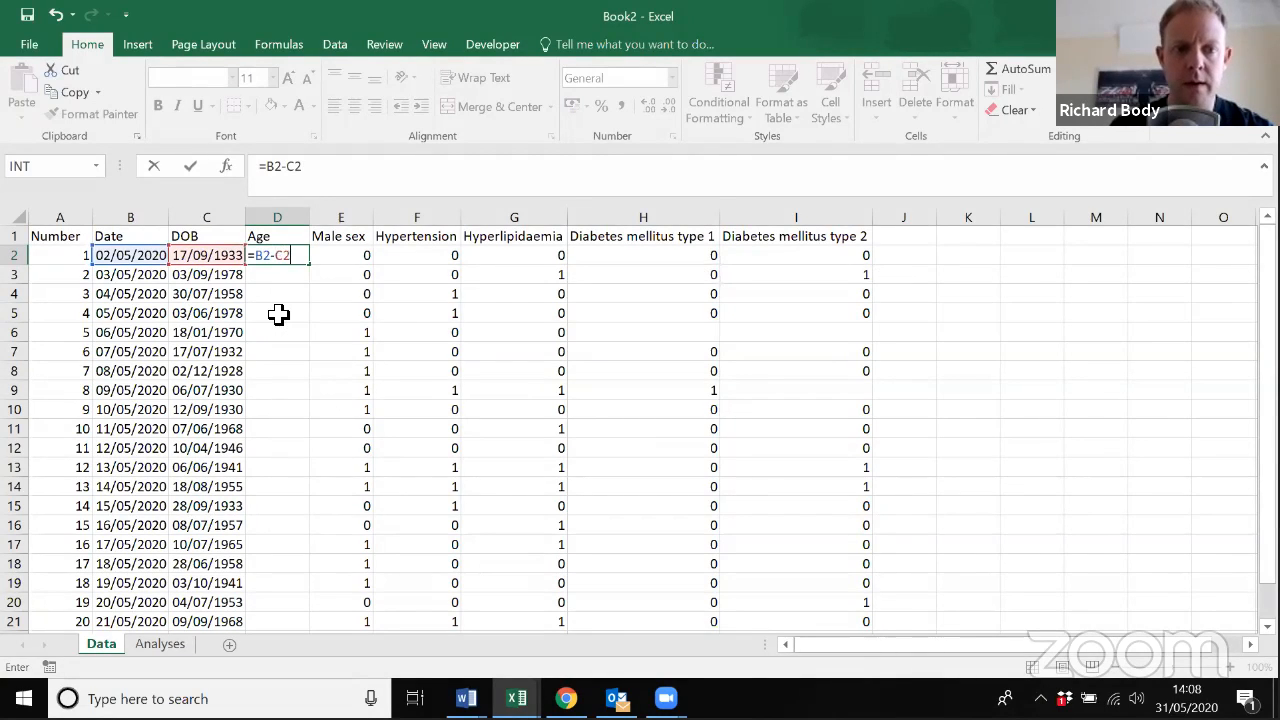
key(Return)
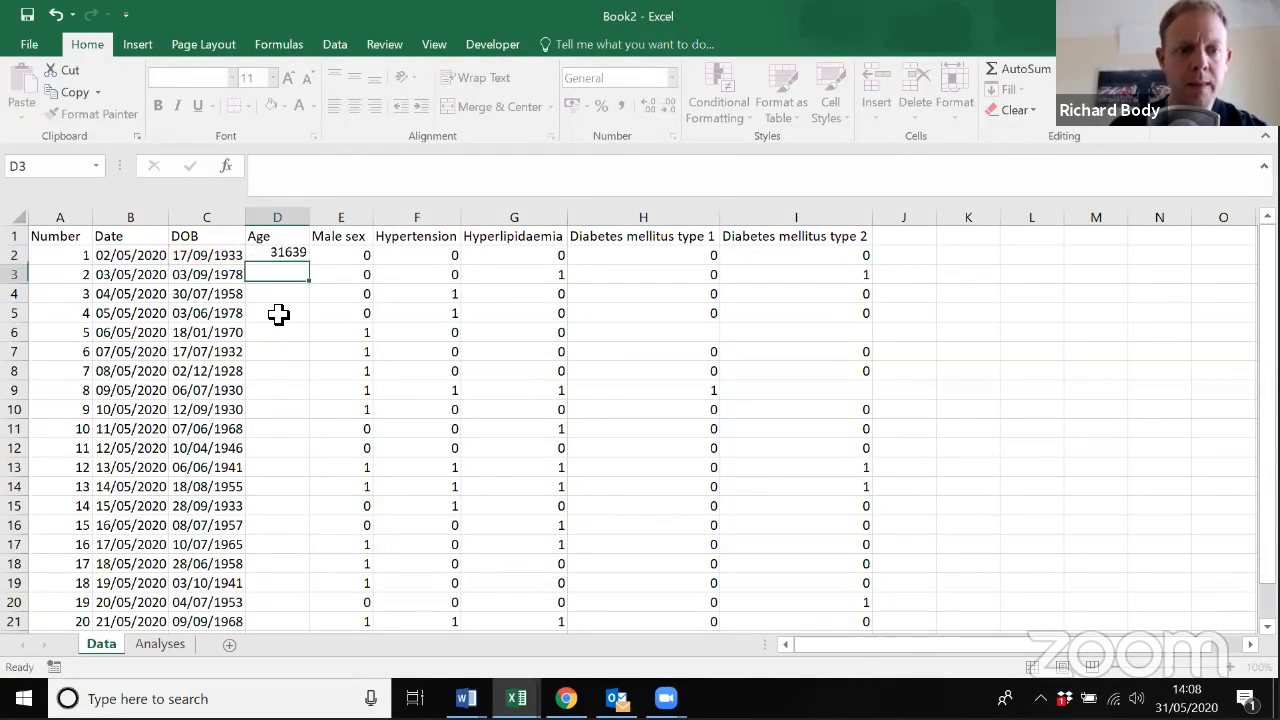
- Change the age formula in D2 to =(B2-C2)/365 to convert days into years
key(Up)
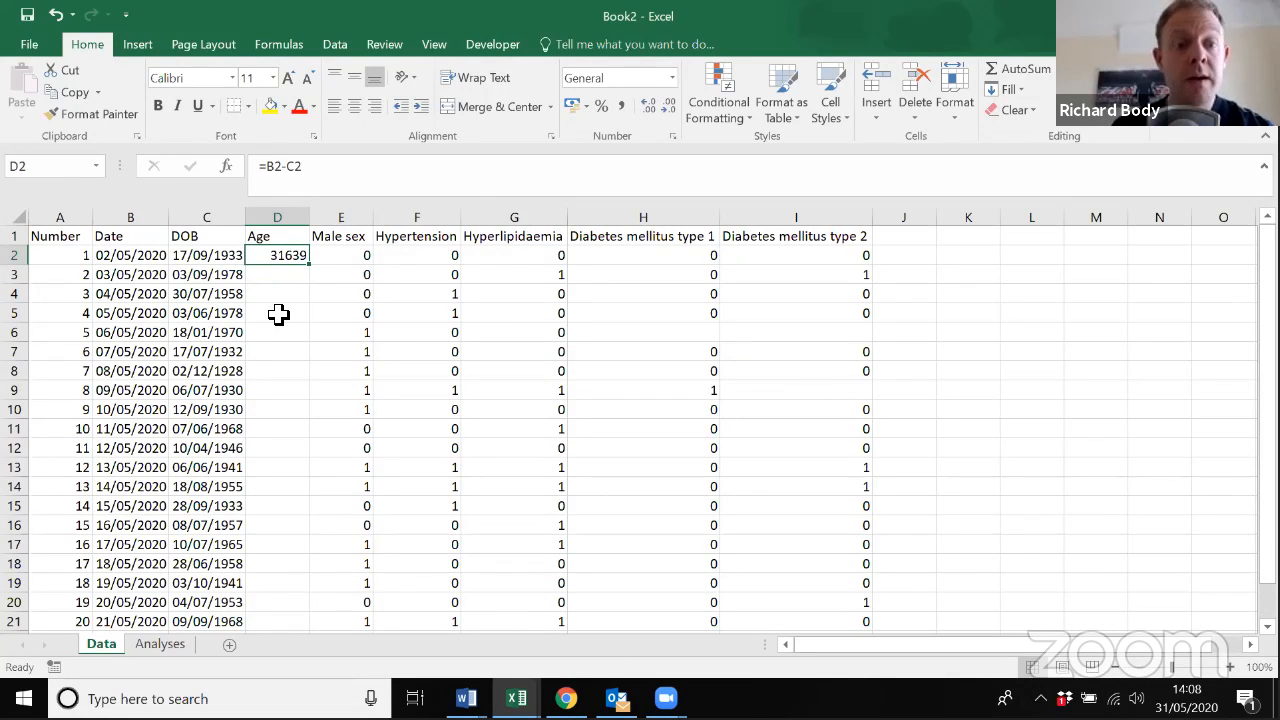
click(268, 173)
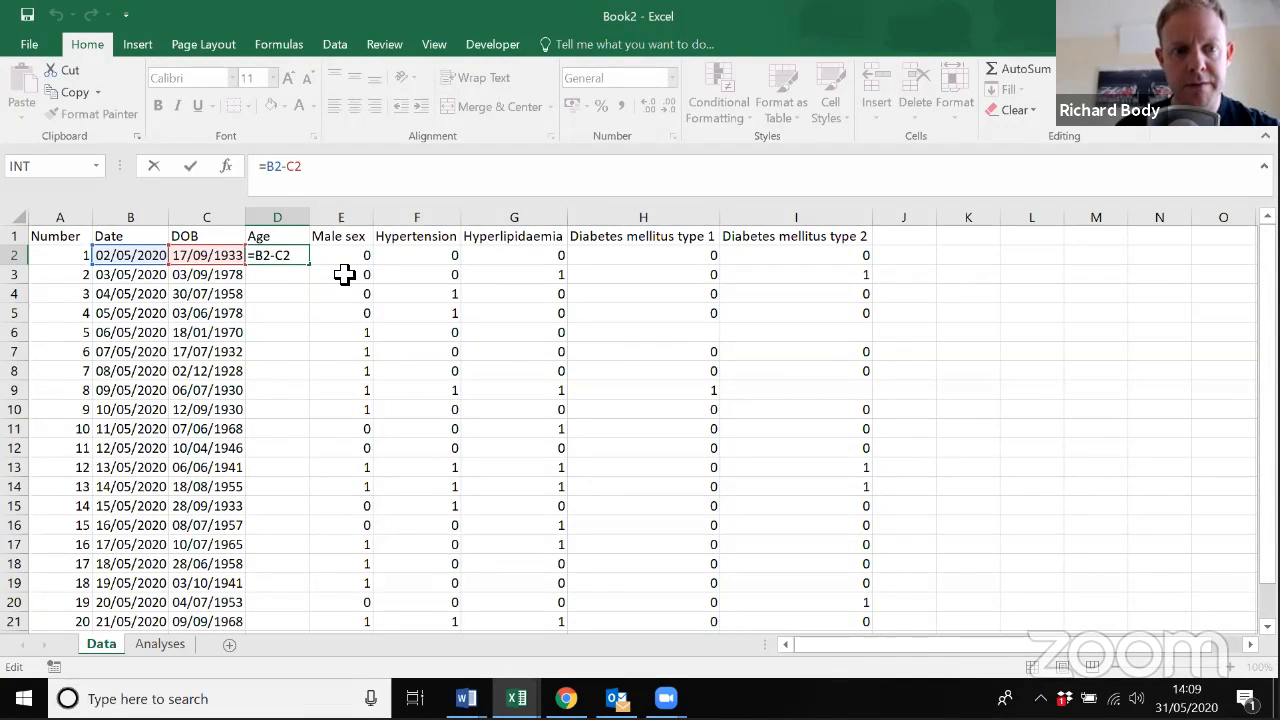
text((B2-C2)
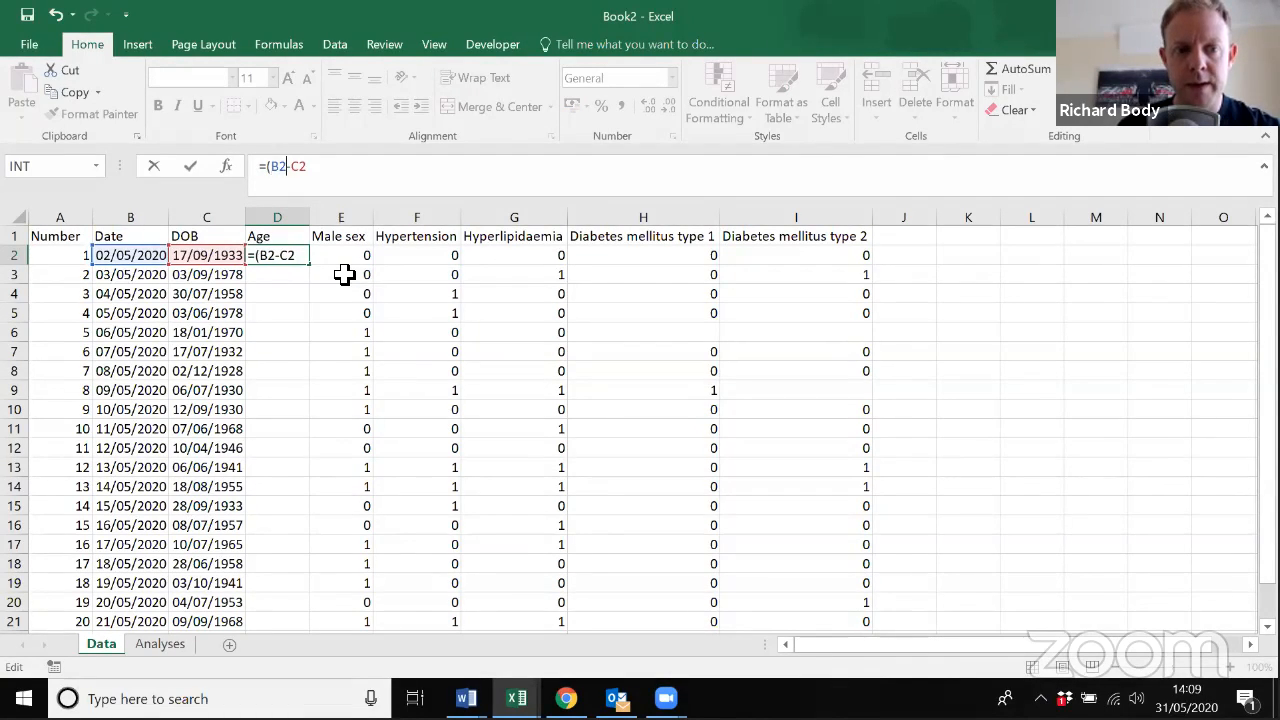
text()/)
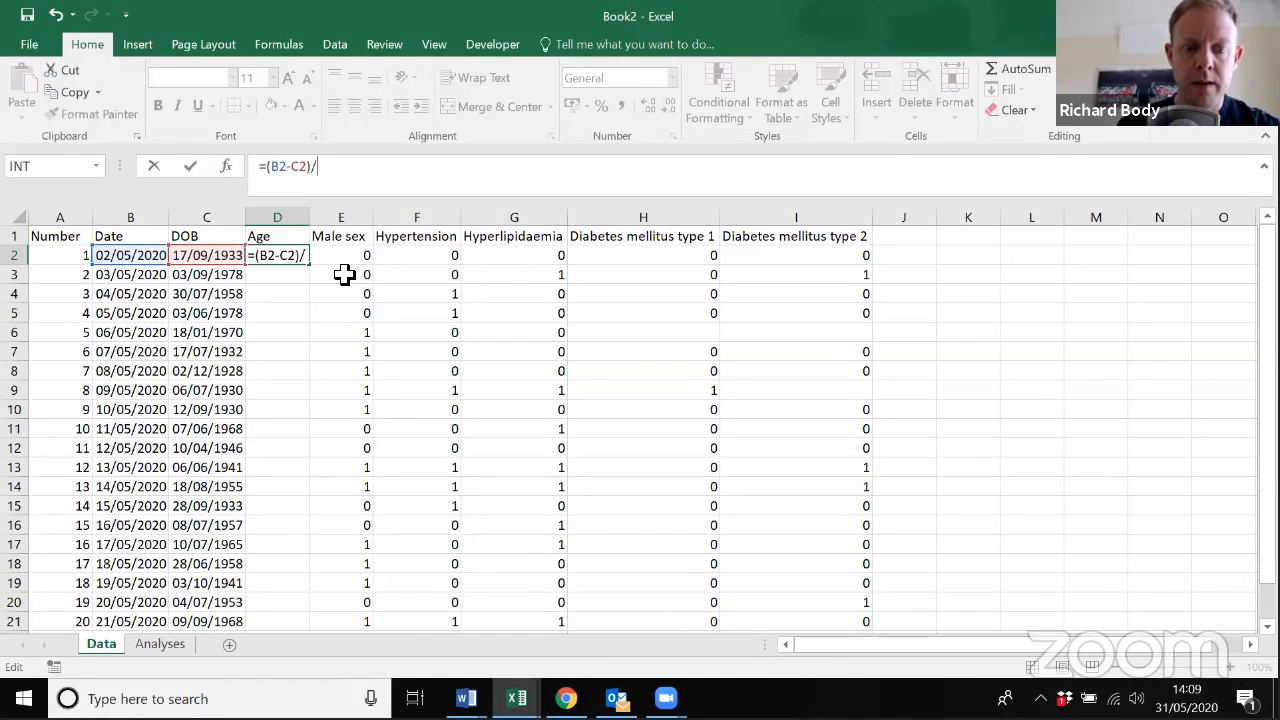
text(365)
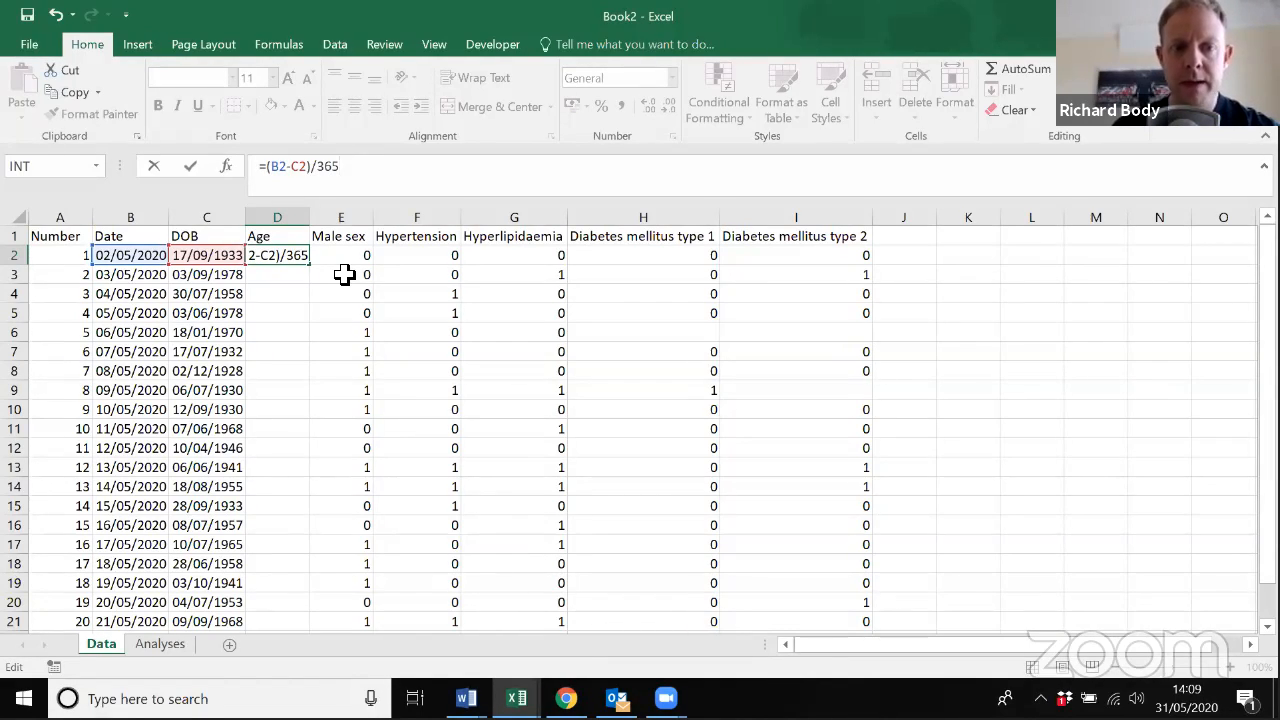
key(Return)
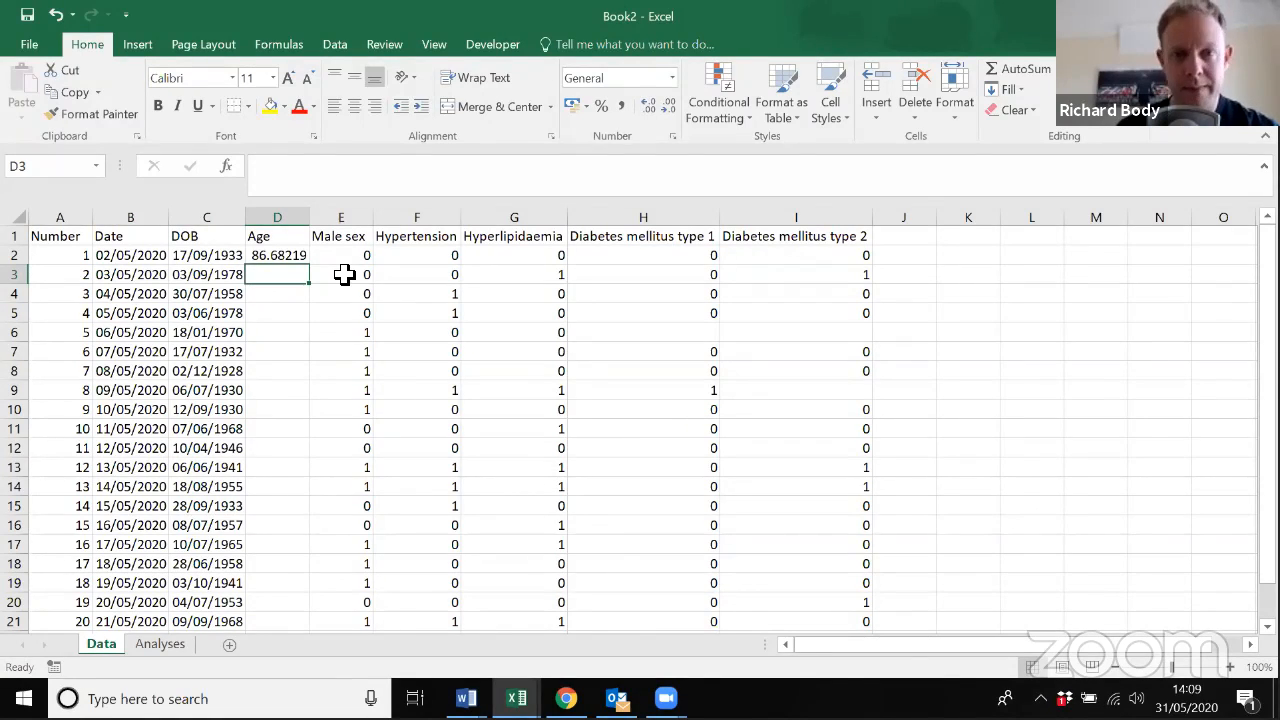
- Search the function library for "round down to the nearest integer" and read the description of INT without inserting it
key(Up)
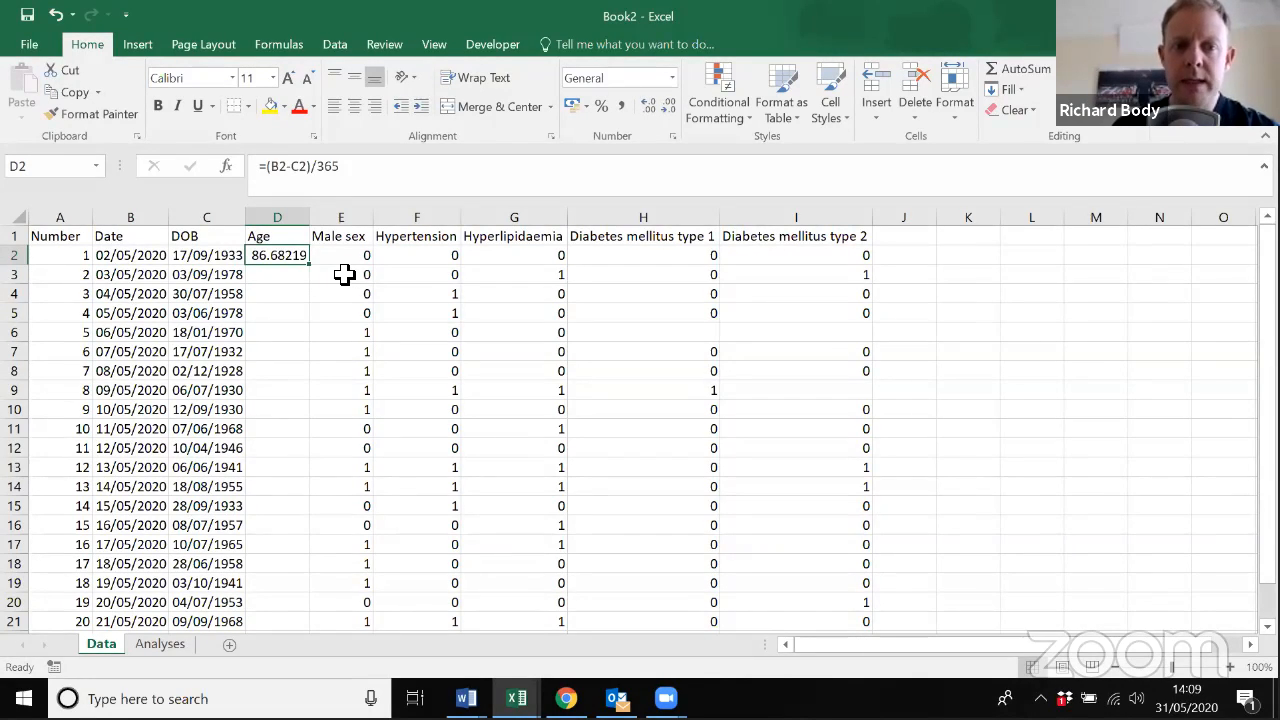
click(270, 172)
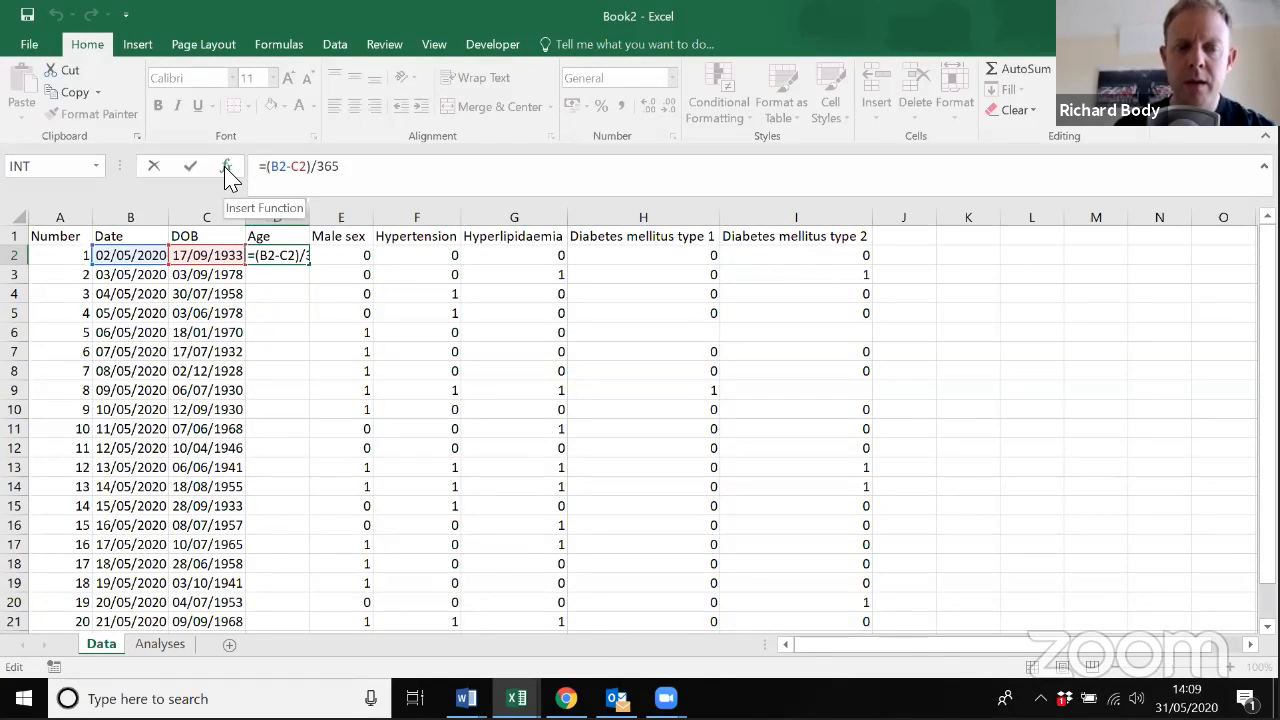
click(228, 170)
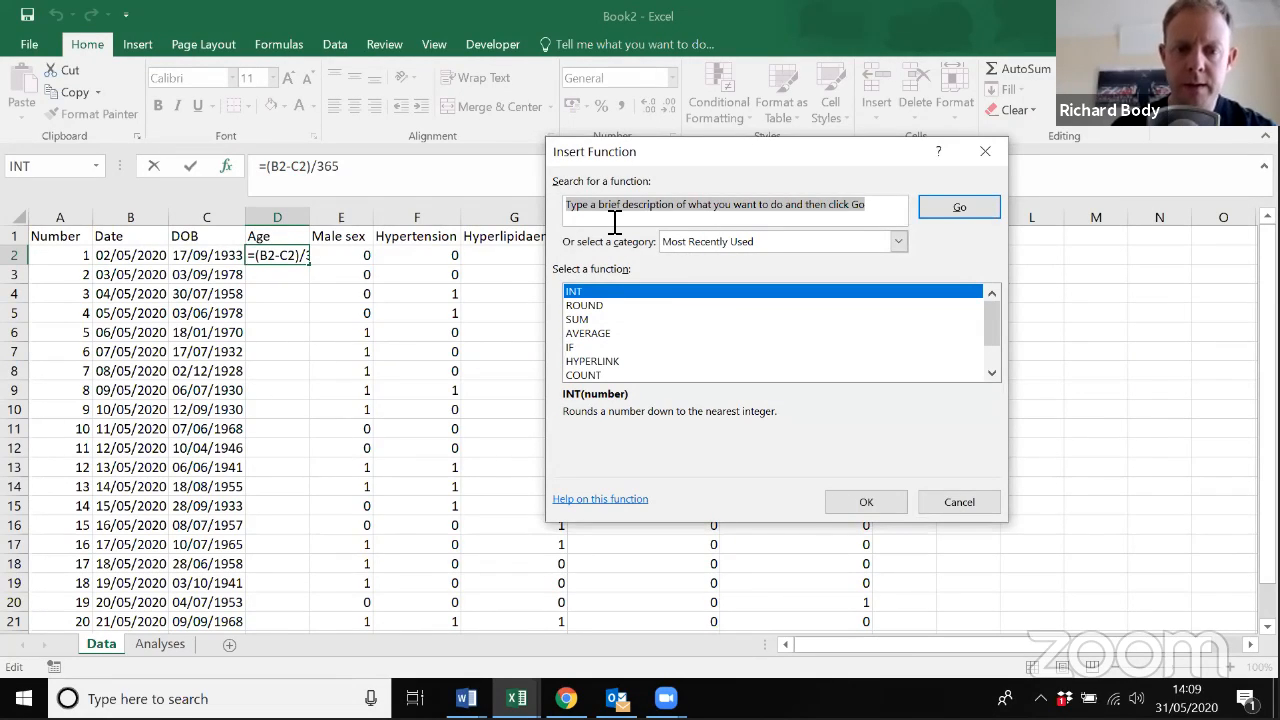
text(round )
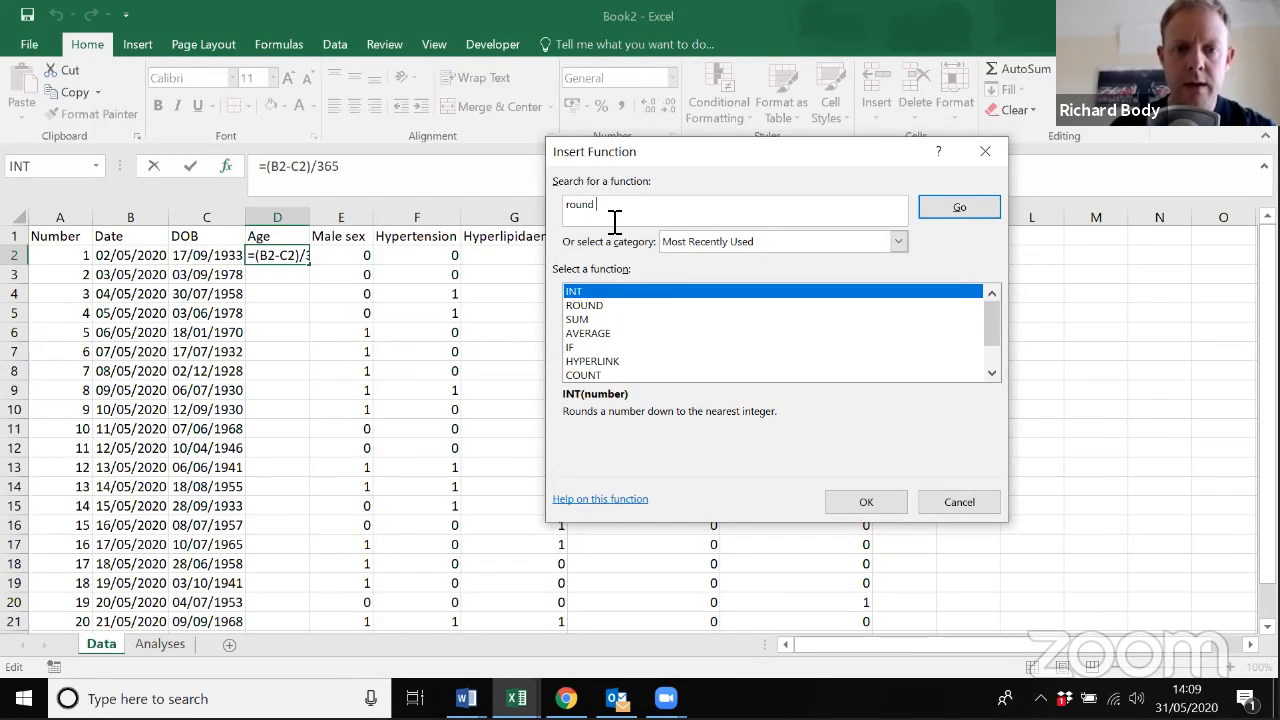
text(down to the near)
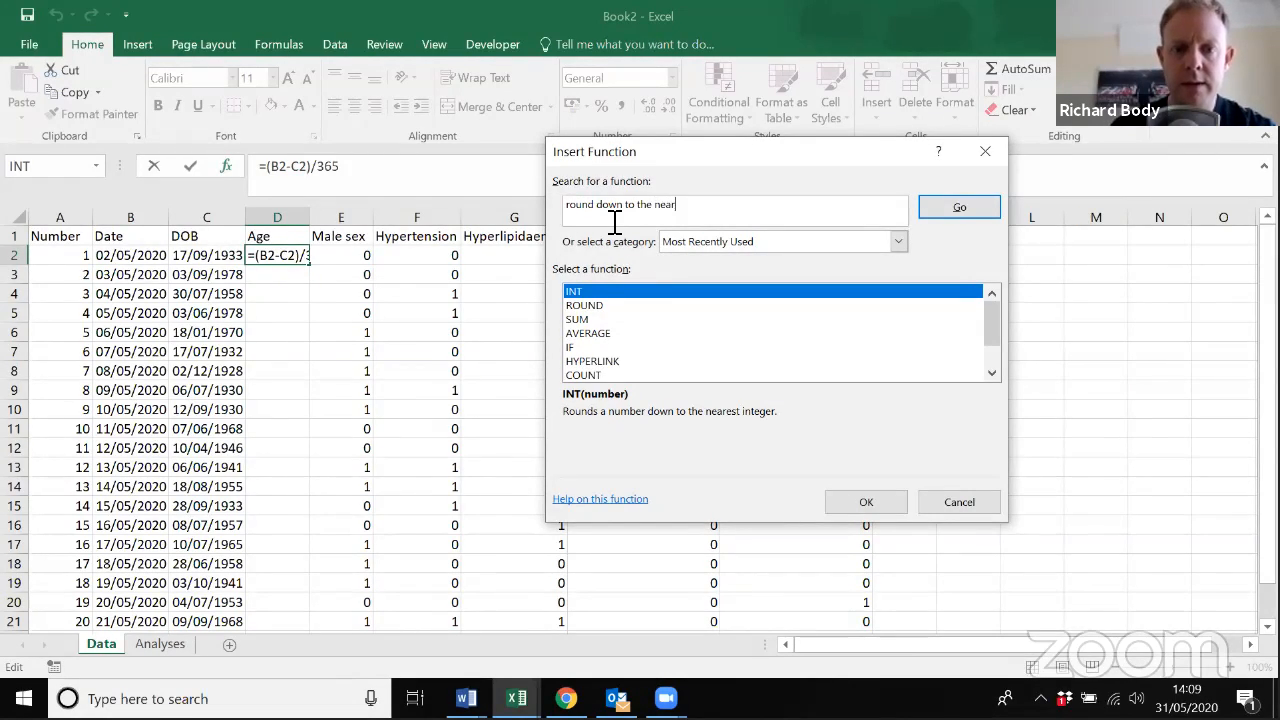
text(est integer)
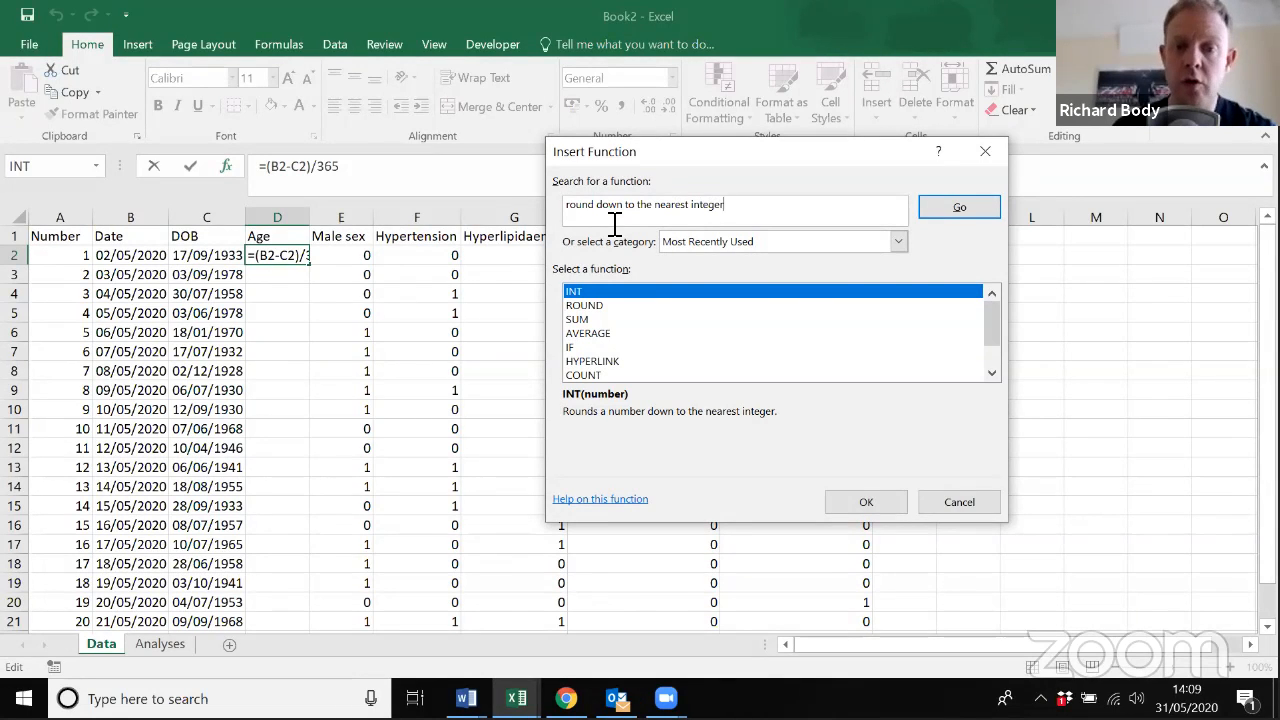
key(Return)
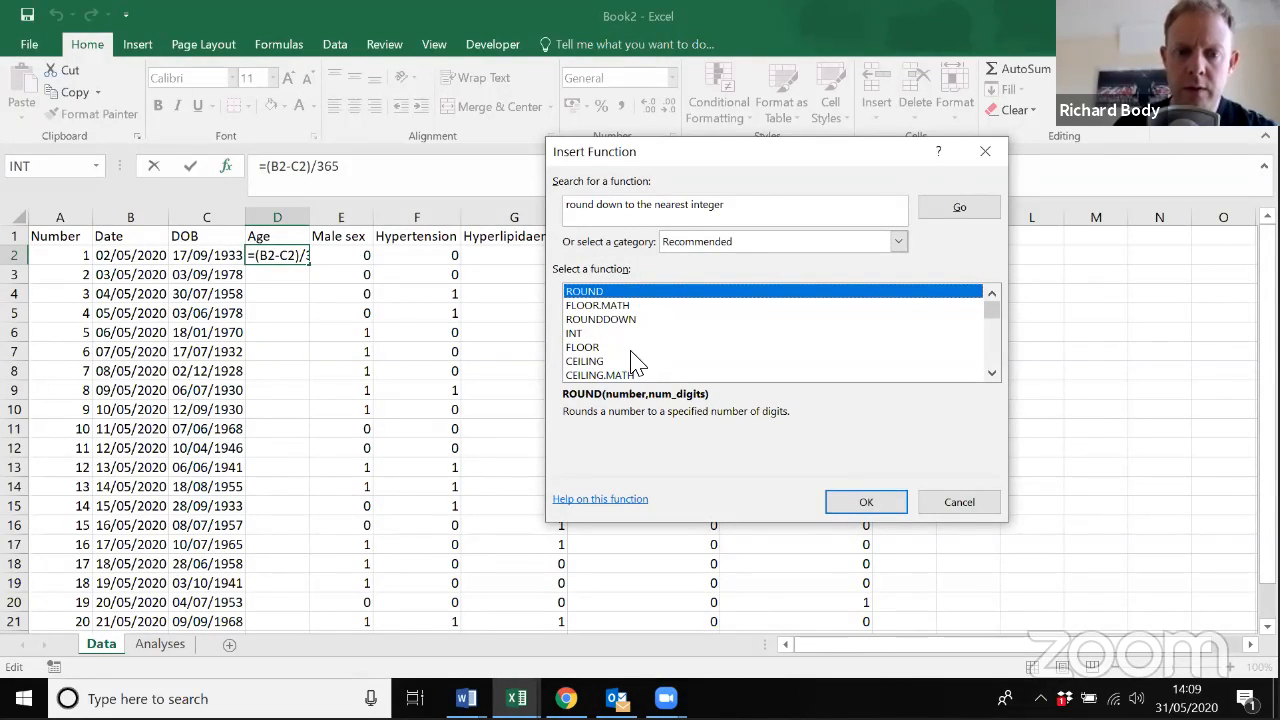
click(601, 334)
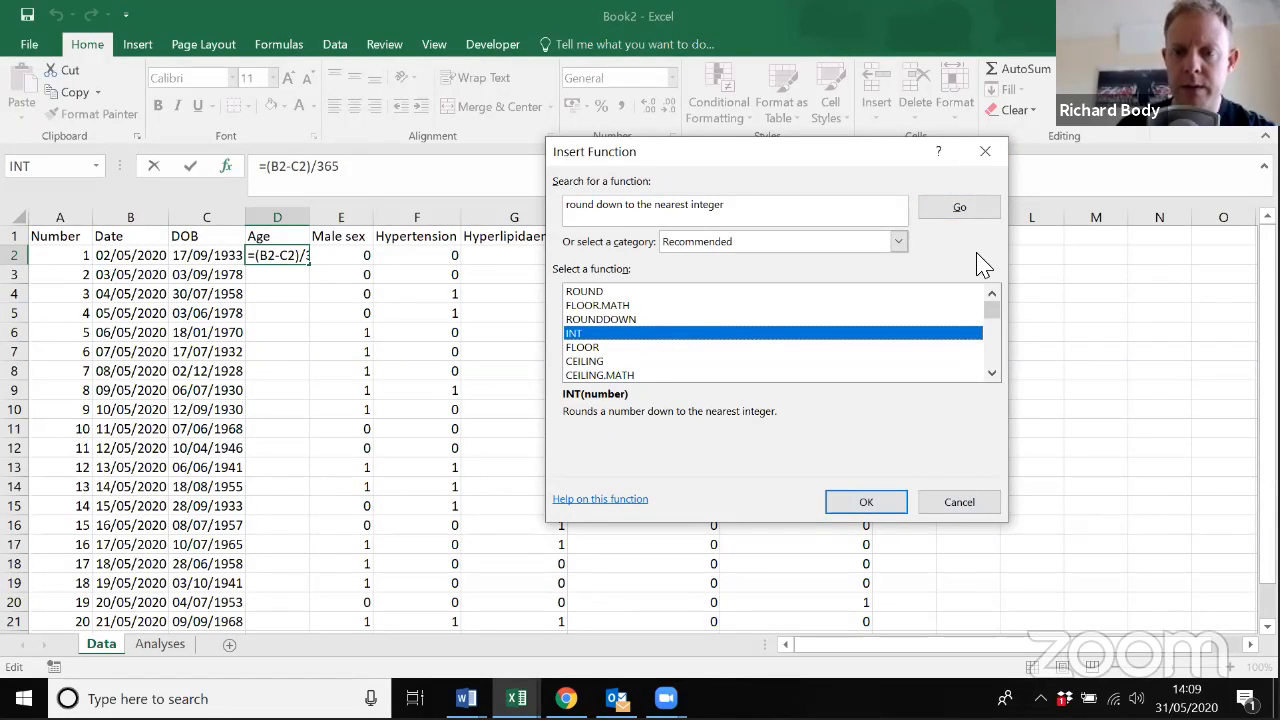
click(985, 158)
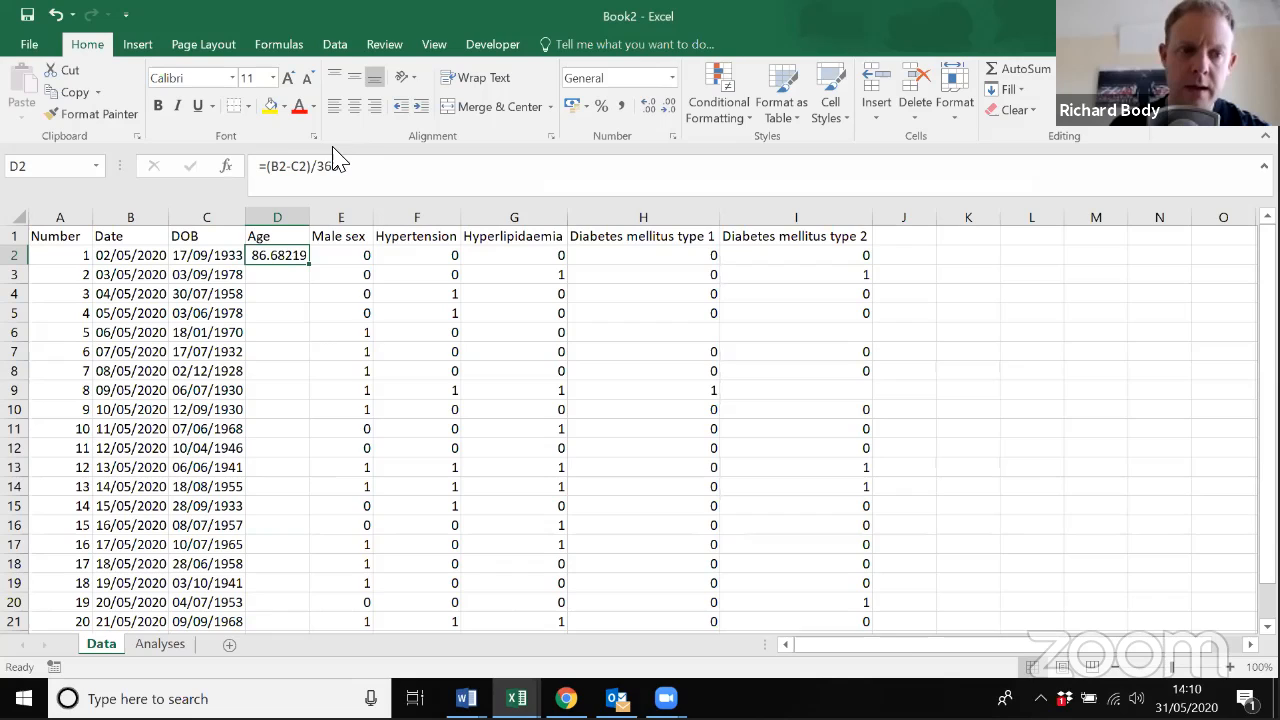
- Wrap the age formula in D2 with INT so it reads =INT((B2-C2)/365)
click(267, 171)
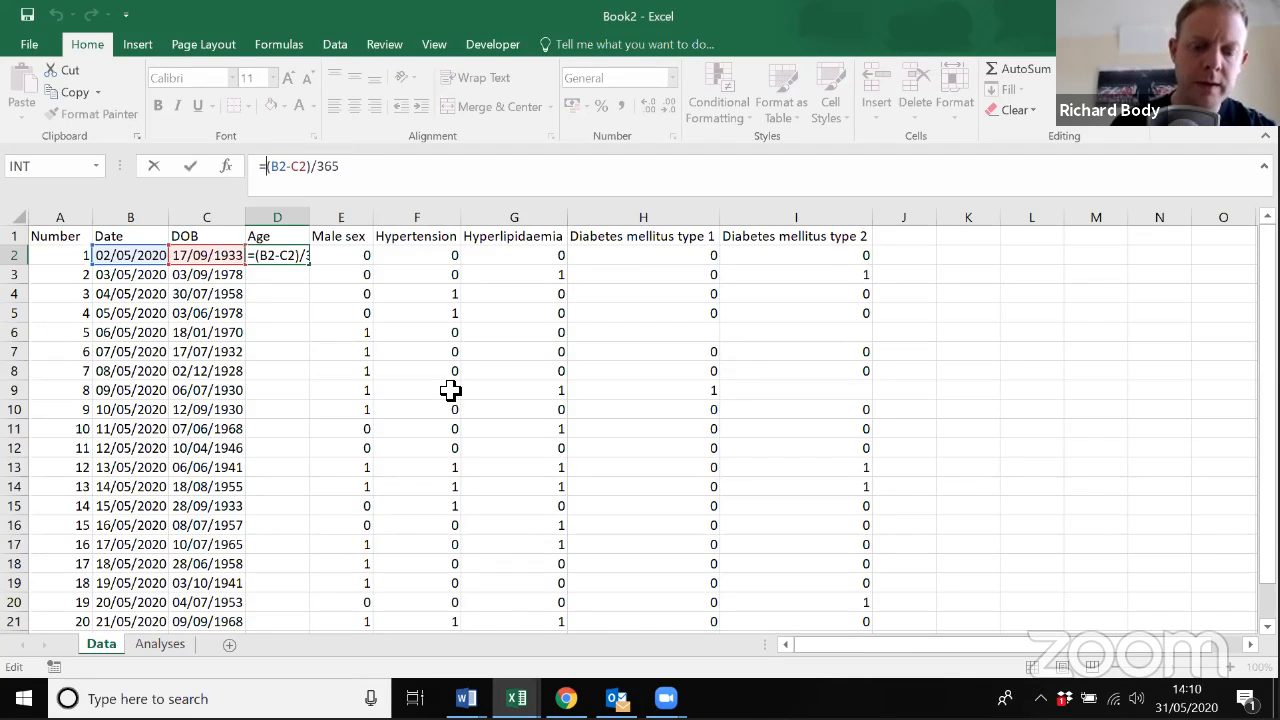
text(I)
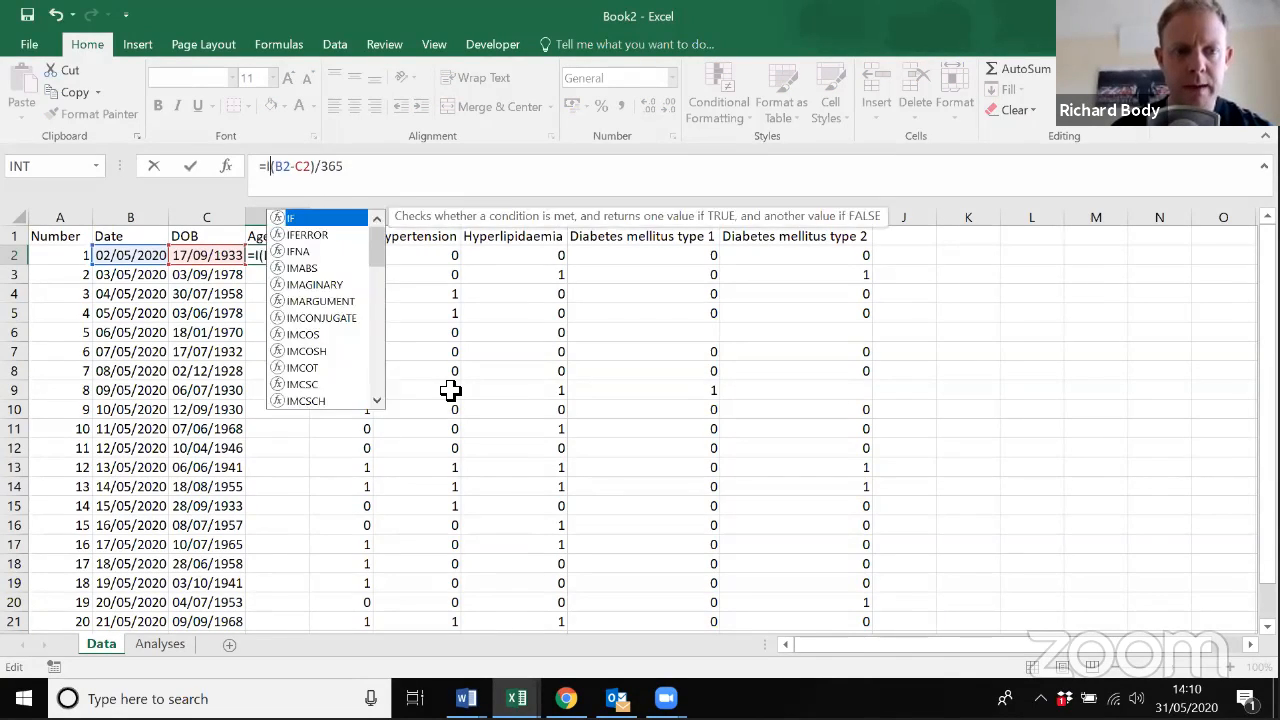
text(NT()
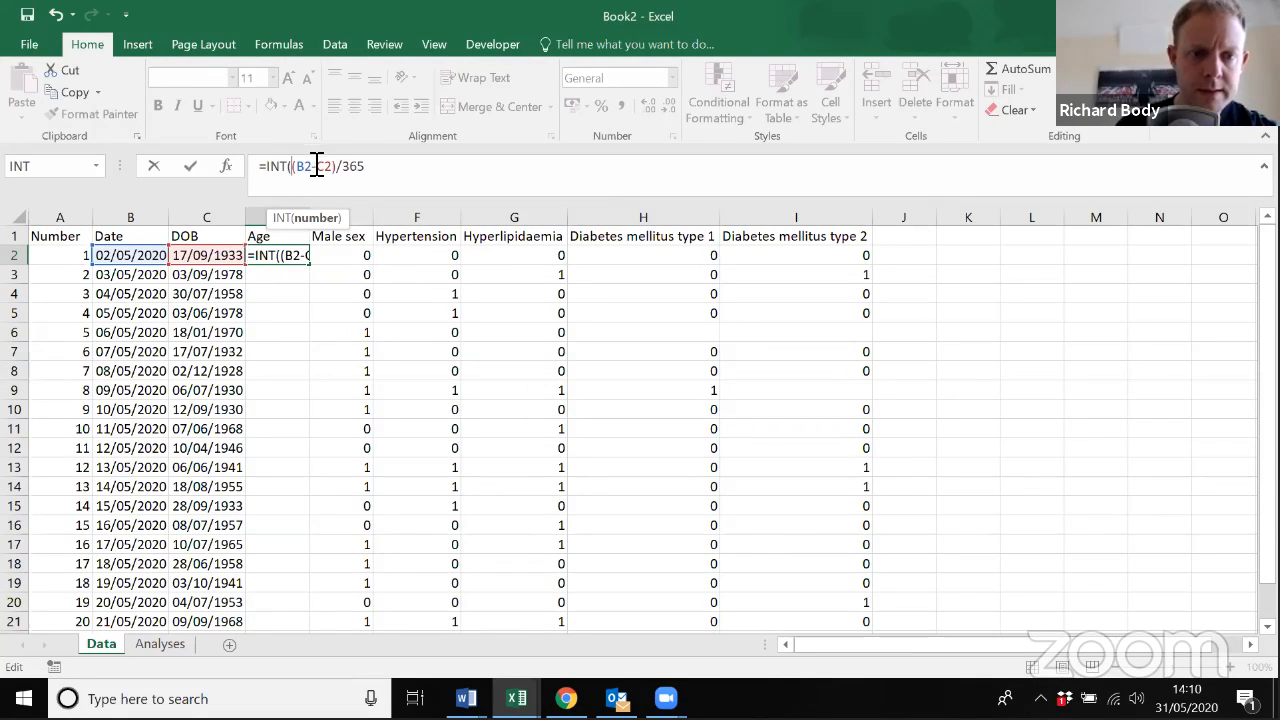
click(379, 170)
text())
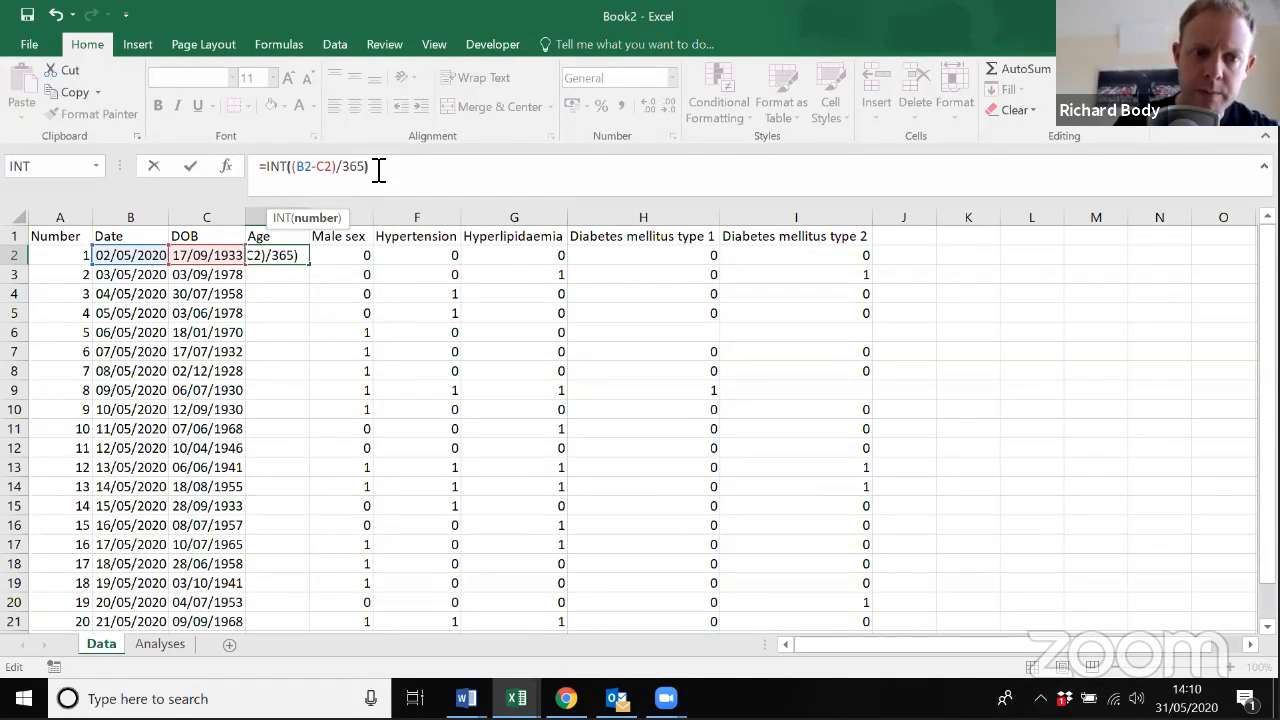
key(Return)
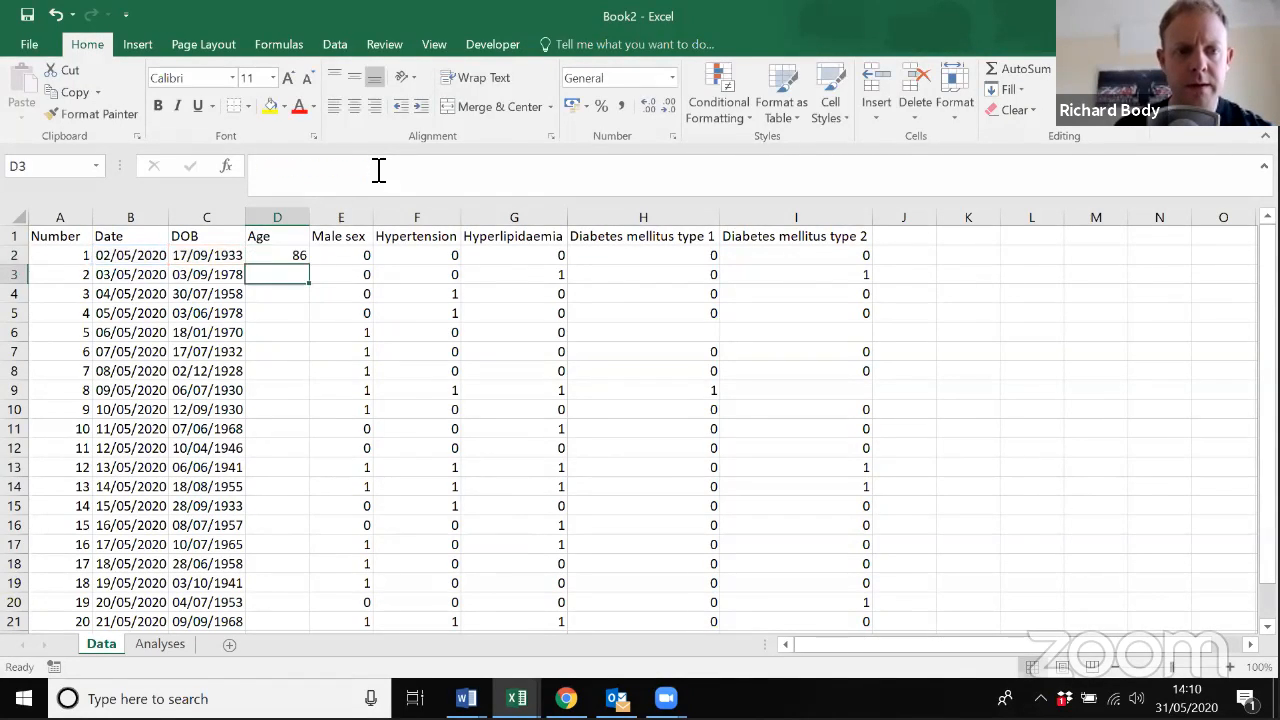
- Copy the age formula from D2 into cells D3 through D21
key(Up)
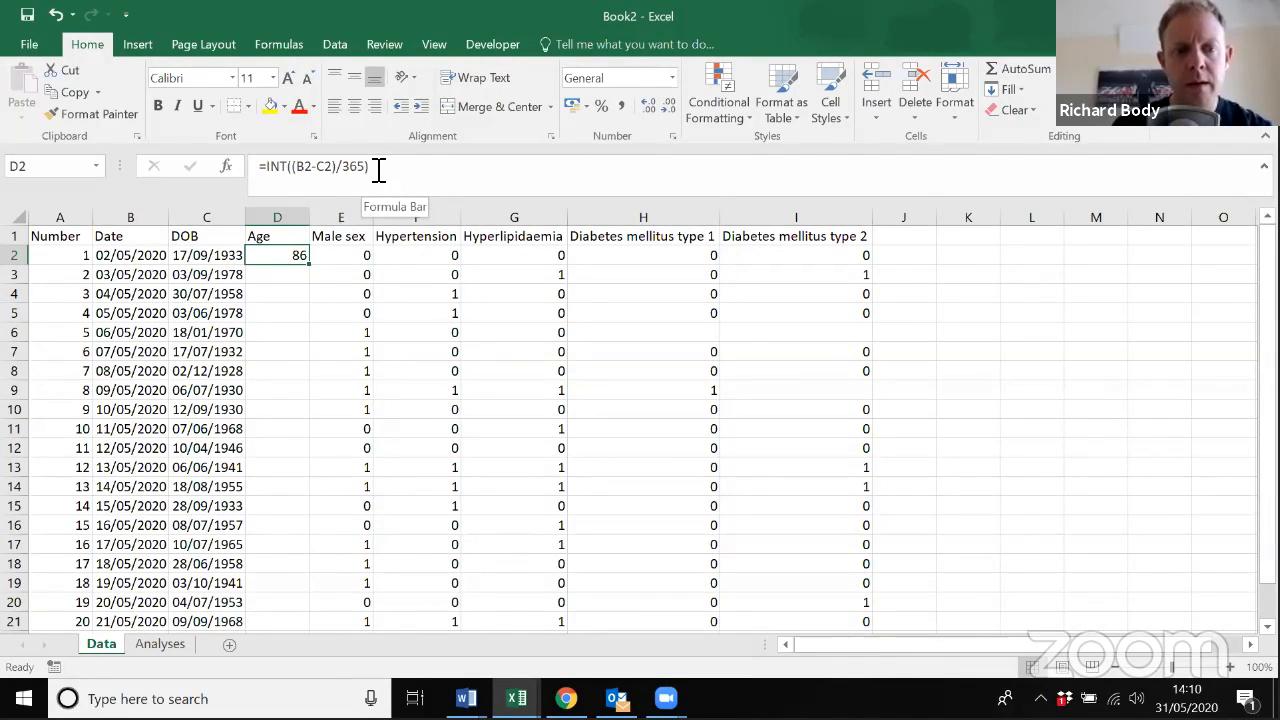
key(ctrl+c)
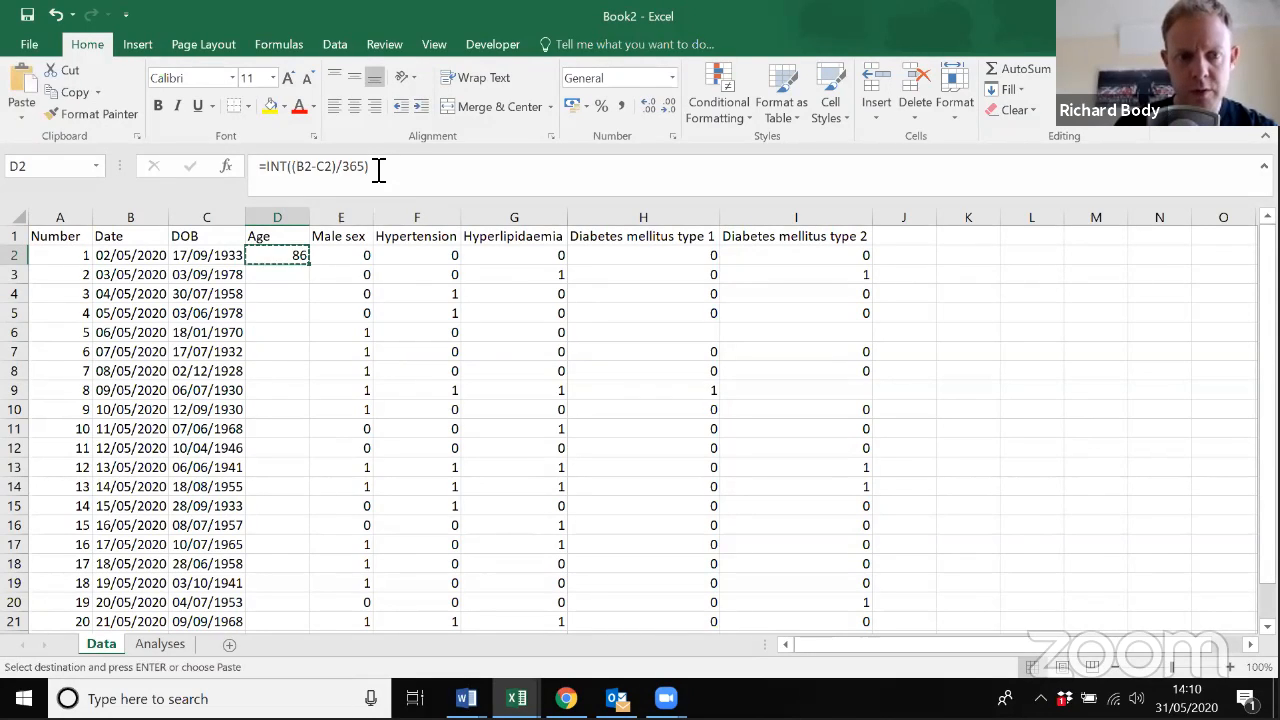
key(Down)
key(shift+Down)
key(shift+Down)
key(shift+Down)
key(shift+Down)
key(shift+Down)
key(shift+Down)
key(shift+Down)
key(shift+Down)
key(shift+Down)
key(shift+Down)
key(shift+Down)
key(shift+Down)
key(shift+Down)
key(shift+Down)
key(shift+Down)
key(shift+Down)
key(shift+Down)
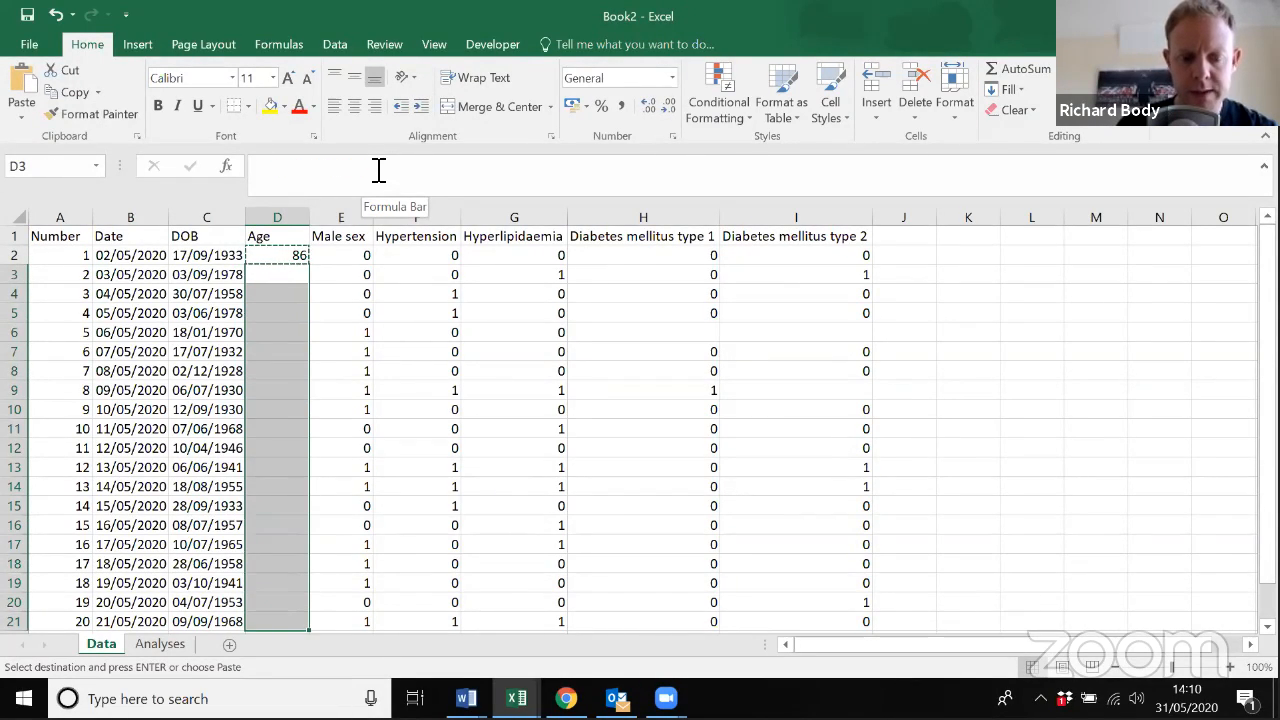
key(ctrl+v)
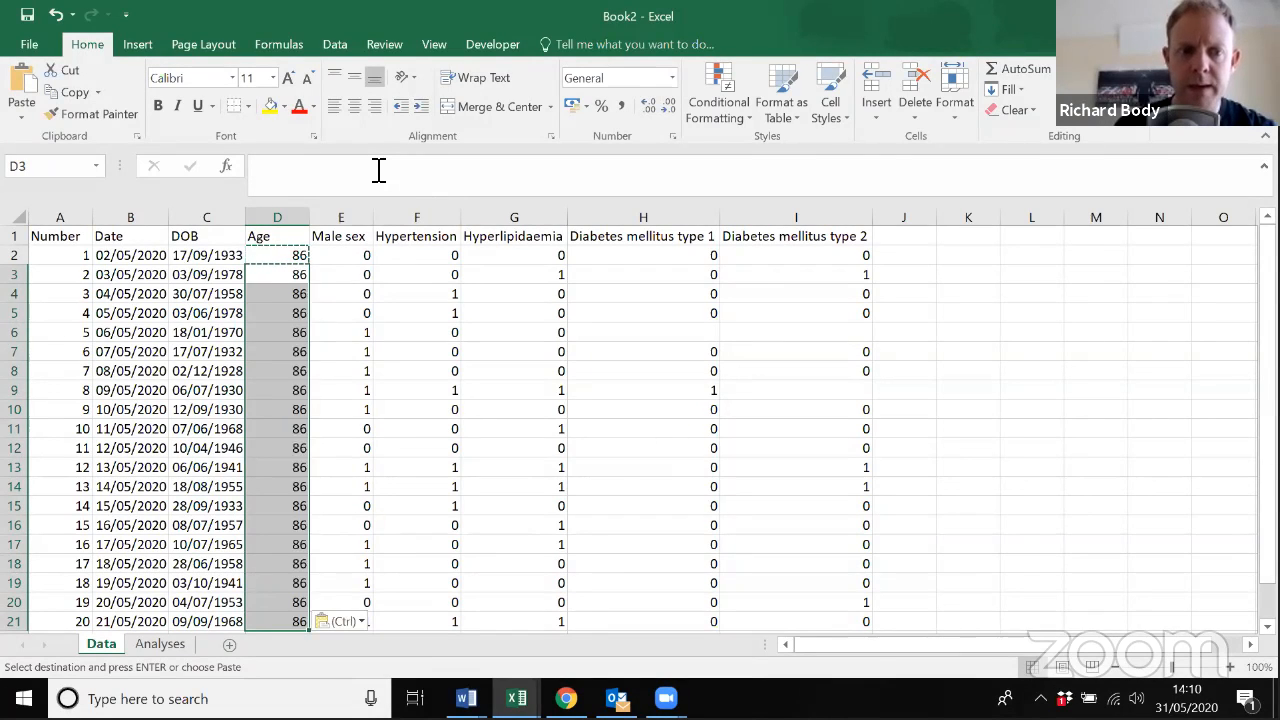
key(Escape)
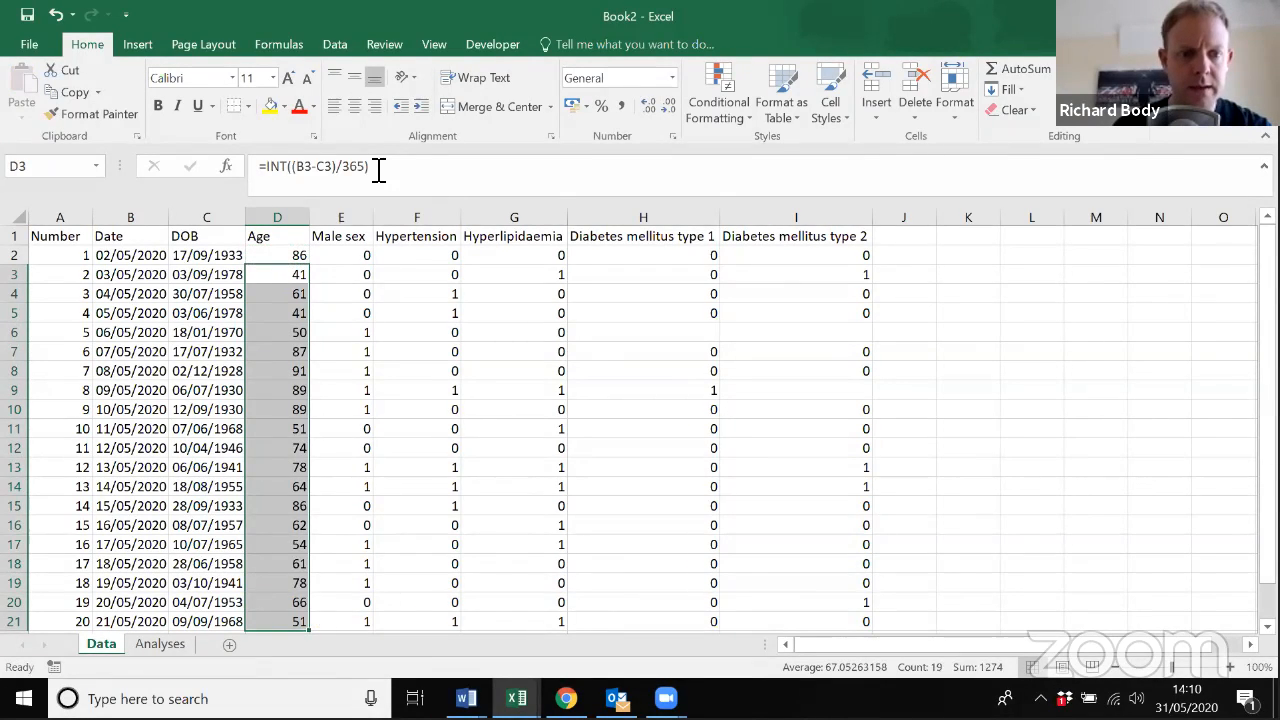
key(Down)
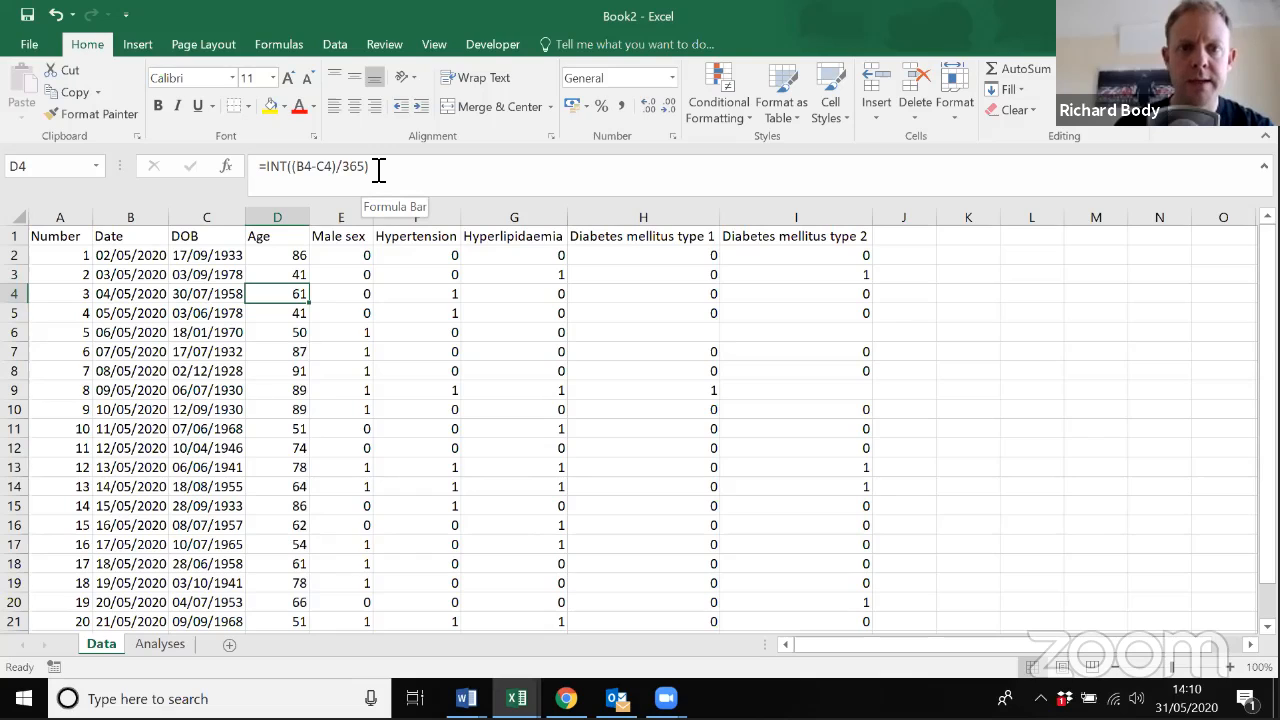
- Go to the Male sex heading in cell E1
key(Right)
key(Up)
key(Up)
key(Up)
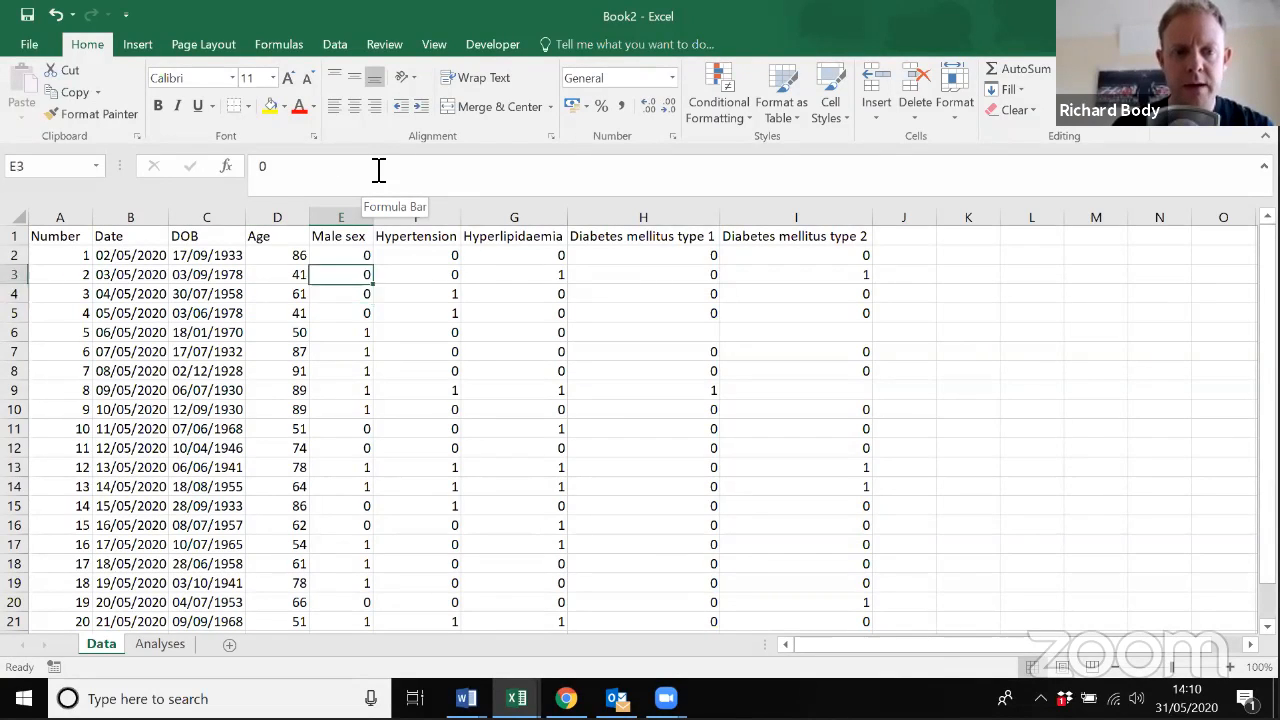
key(Down)
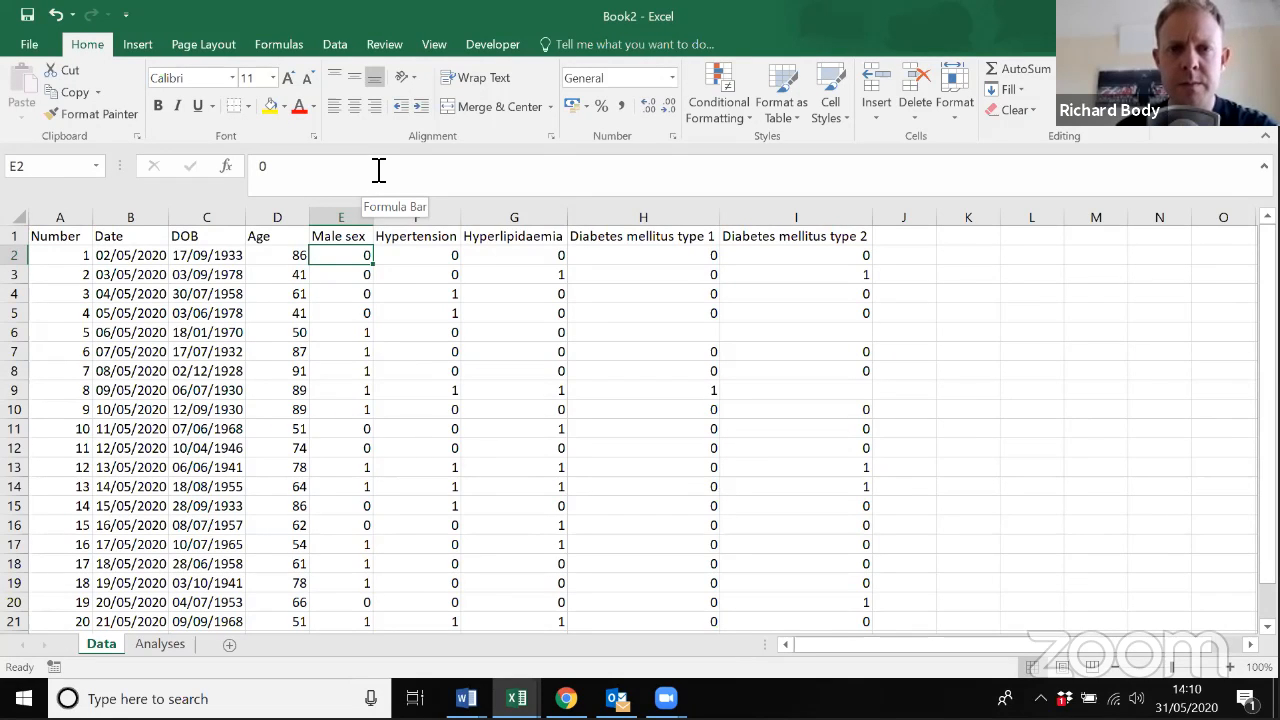
key(Up)
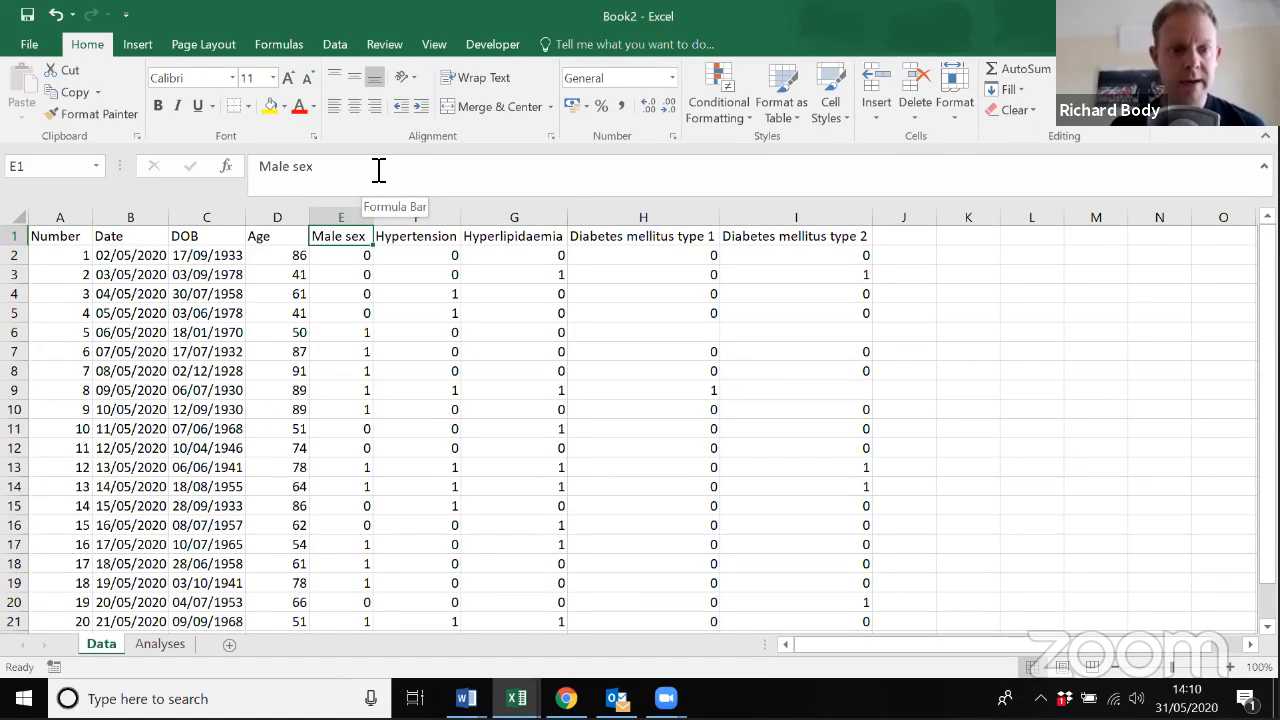
- Examine how the Male sex column is coded, checking the 0 and 1 entries in rows 2 to 6
key(Down)
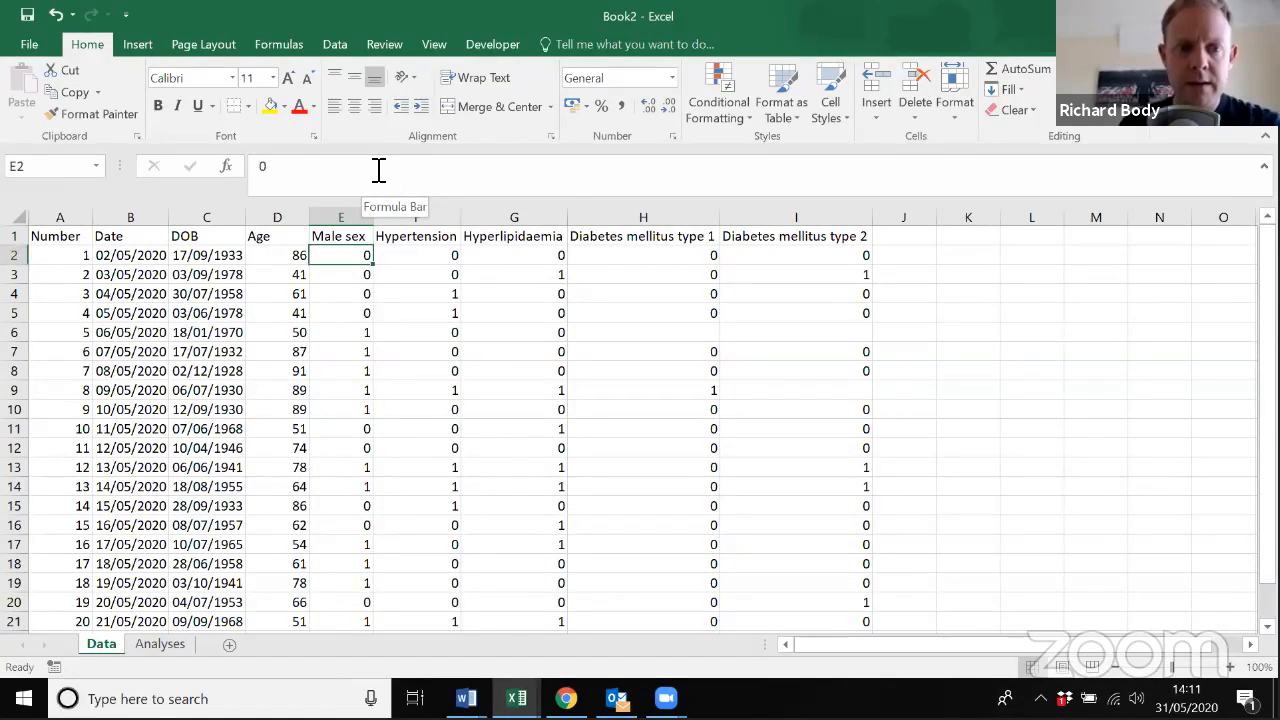
key(Up)
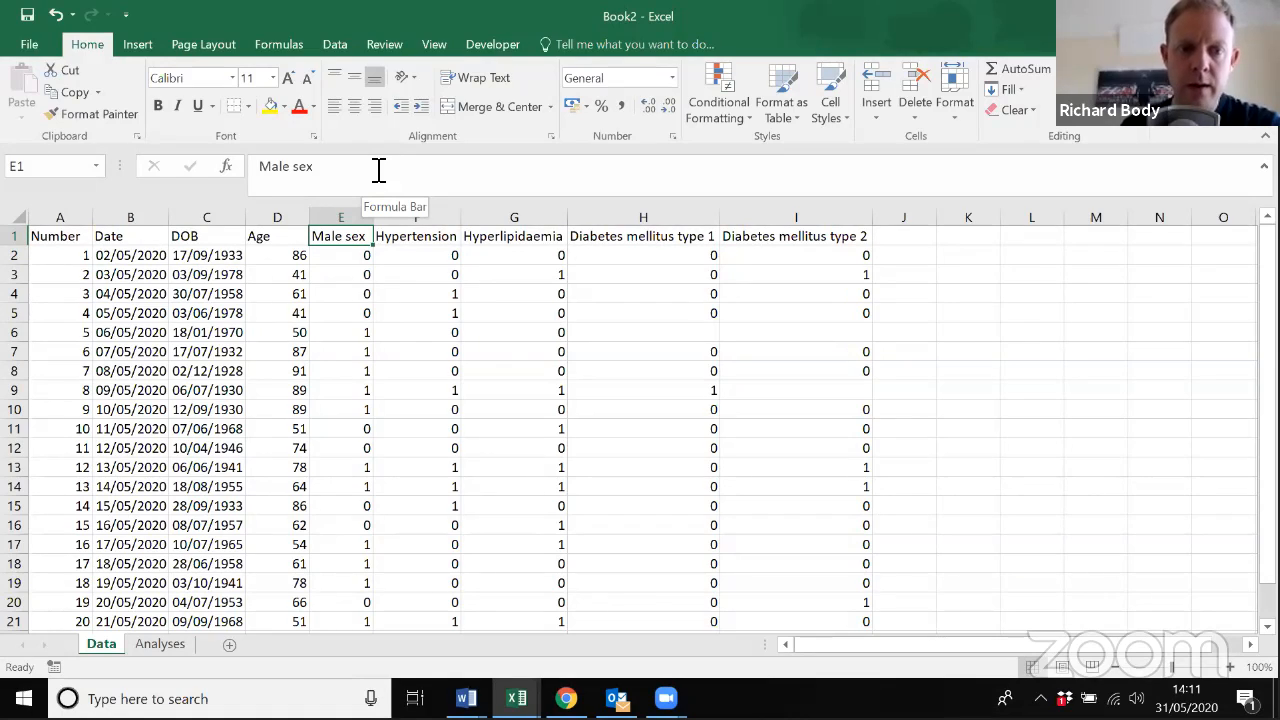
key(Down)
key(Down)
key(Down)
key(Down)
key(Down)
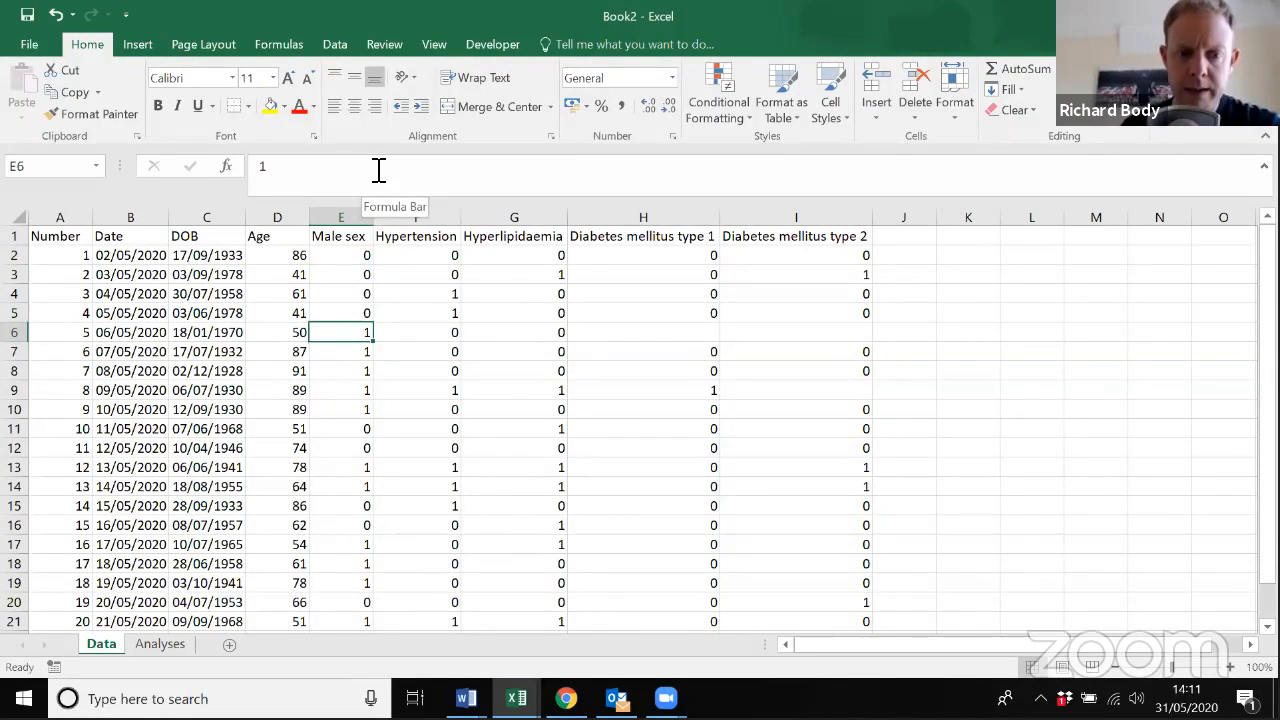
key(Up)
key(Up)
key(Up)
key(Up)
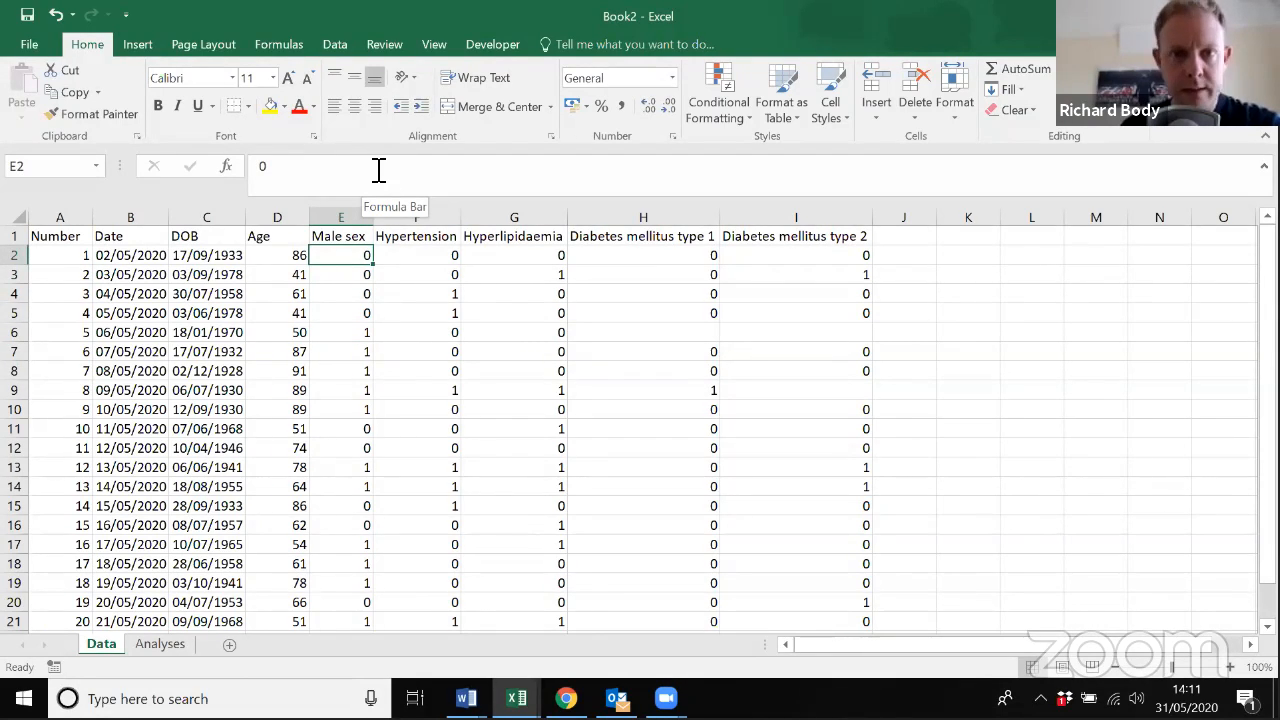
key(Right)
key(Left)
key(Up)
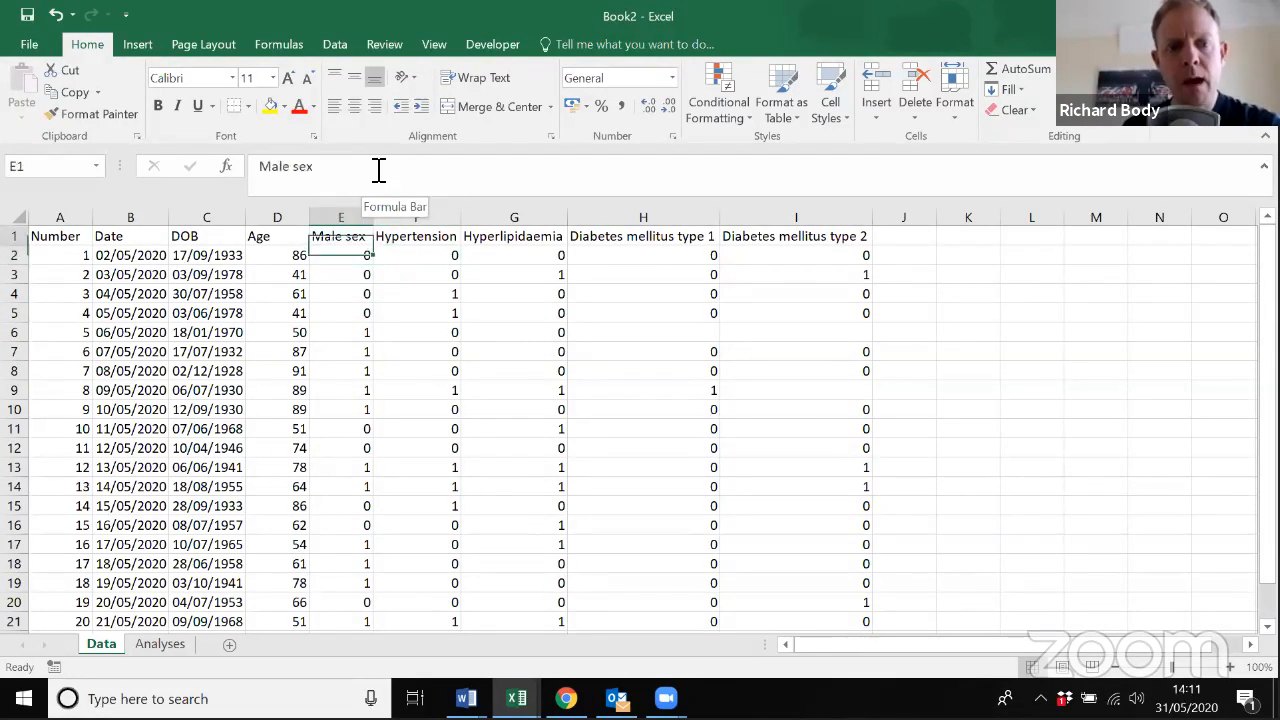
- Examine the Hypertension and Hyperlipidaemia headings and the coding of the first Hypertension entries, then return to the Number heading in A1
key(Right)
key(Right)
key(Right)
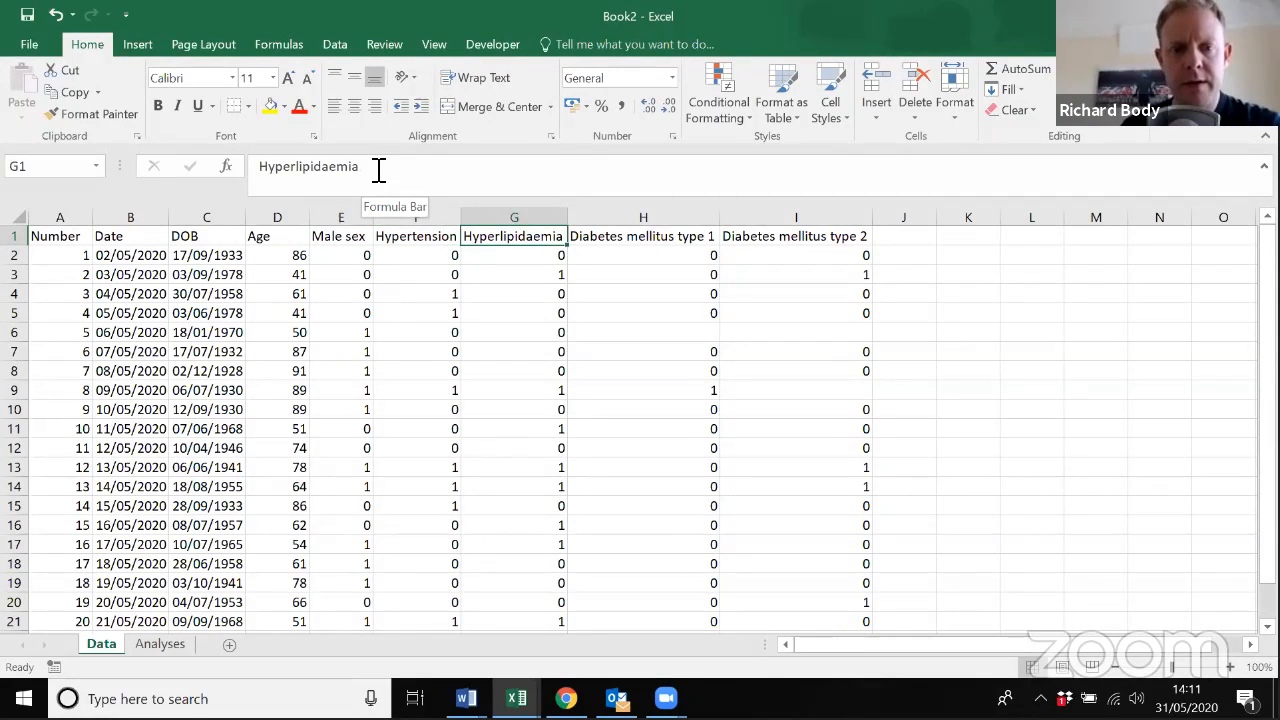
key(Left)
key(Left)
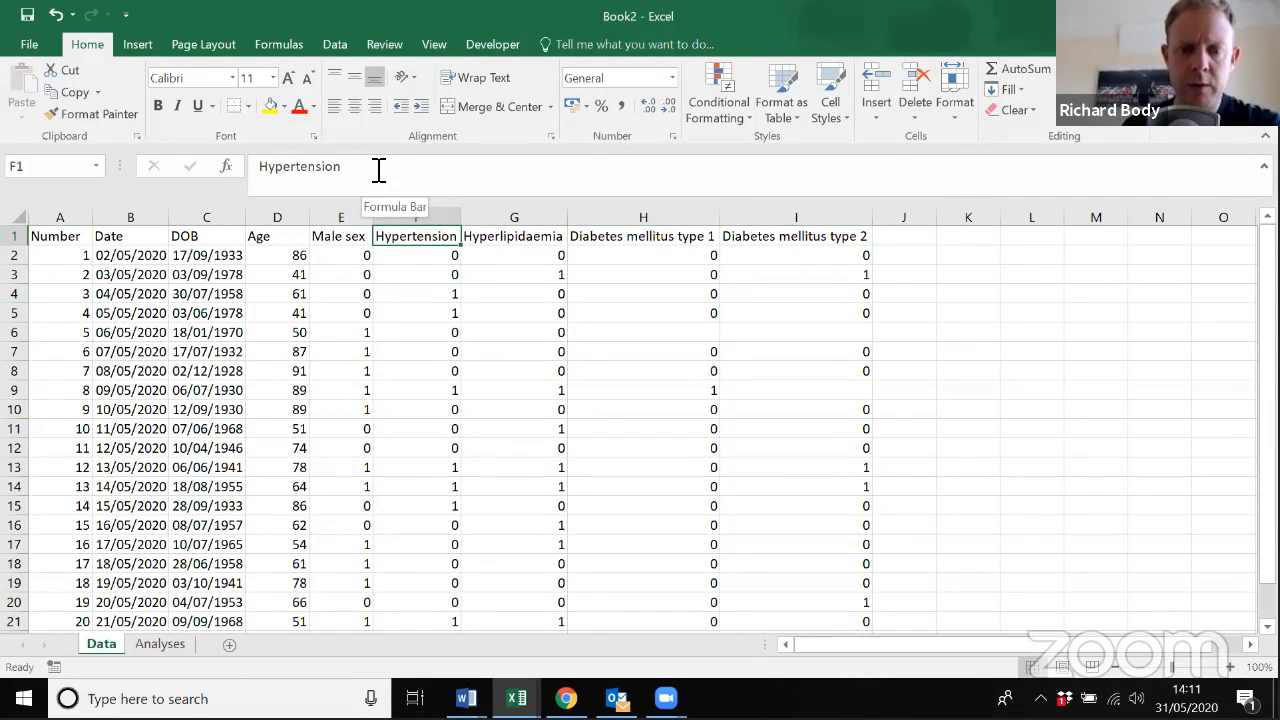
key(Down)
key(Down)
key(Down)
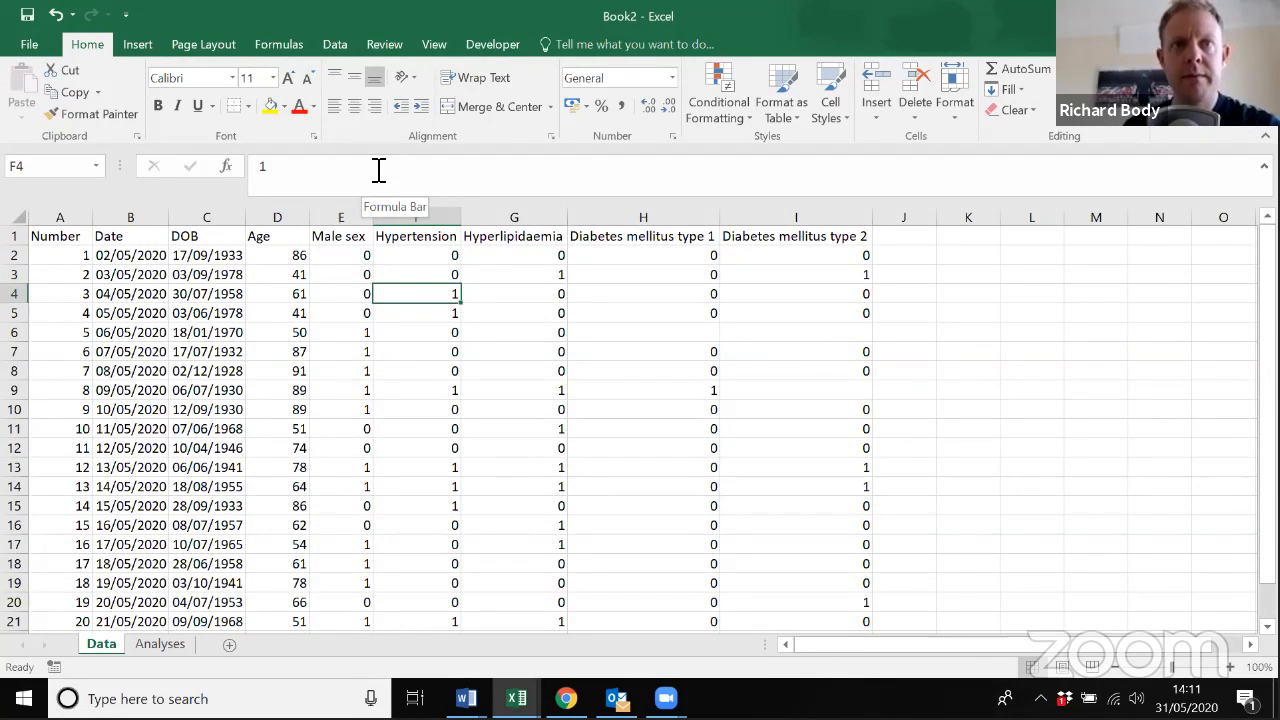
key(Up)
key(Up)
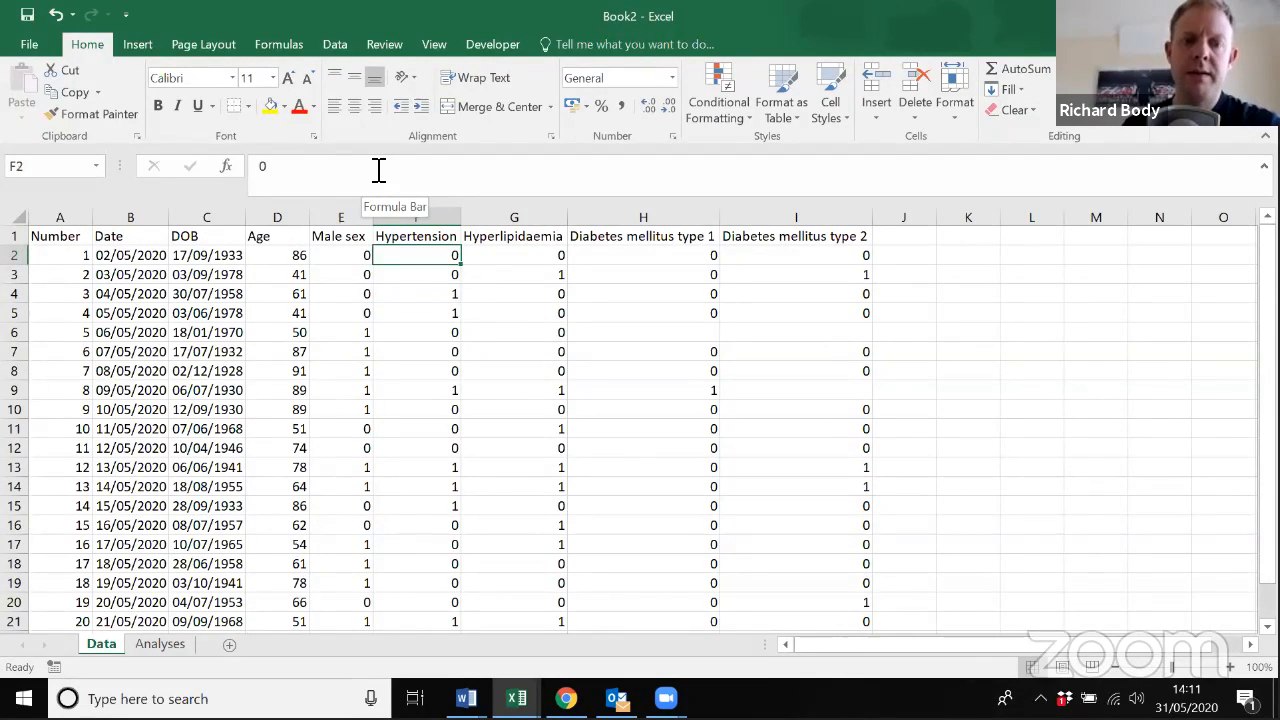
key(Up)
key(Left)
key(Left)
key(Left)
key(Left)
key(Left)
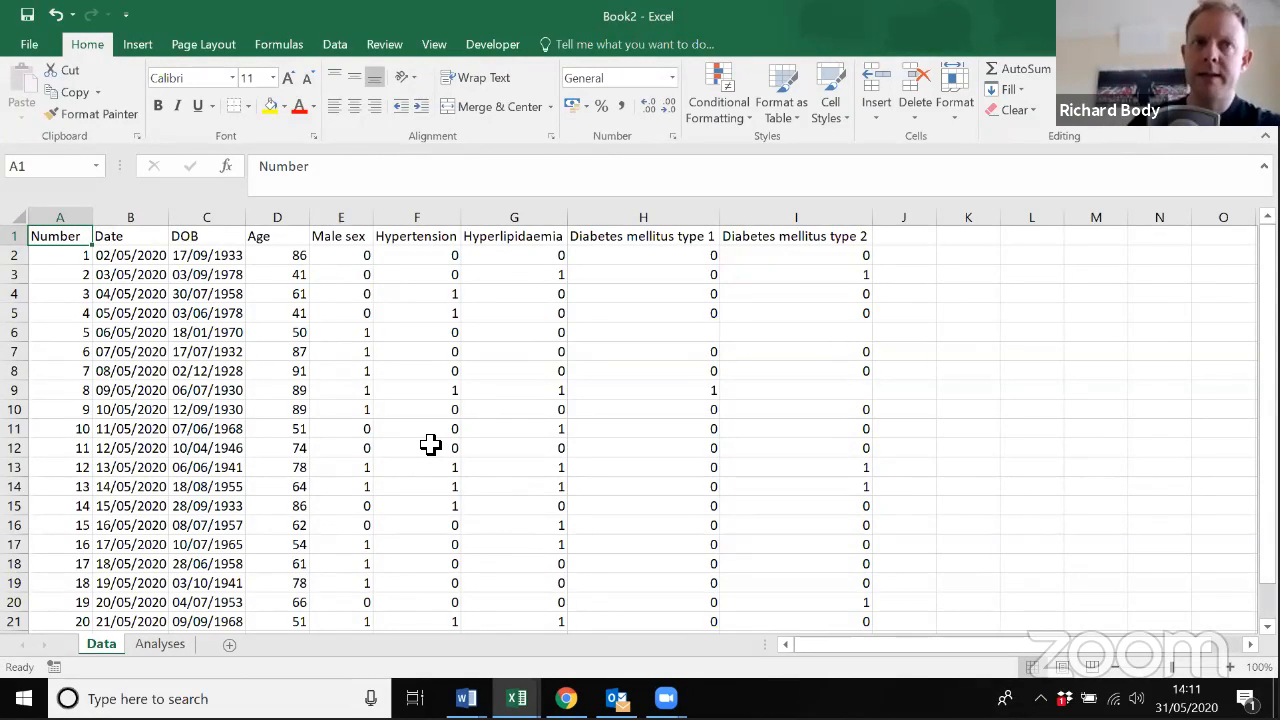
- On the Analyses sheet, search the function library for "mean average" and insert AVERAGE into the Age mean cell B2
click(158, 646)
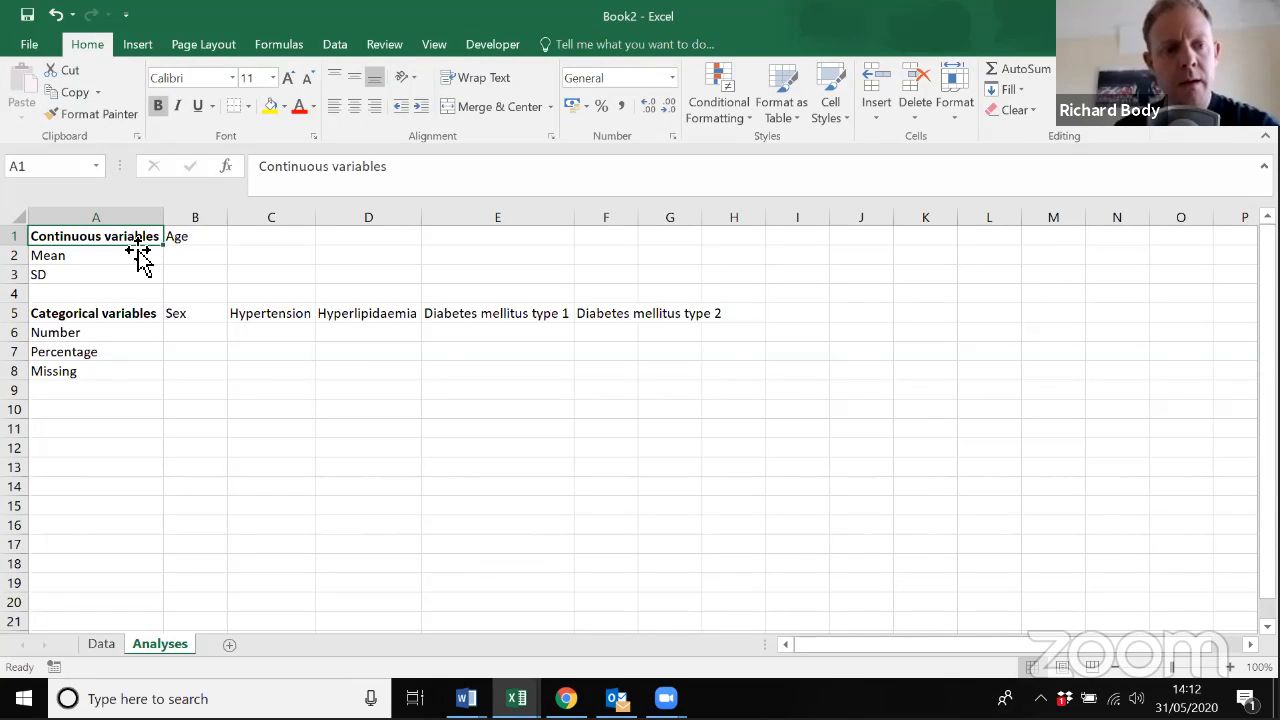
click(93, 254)
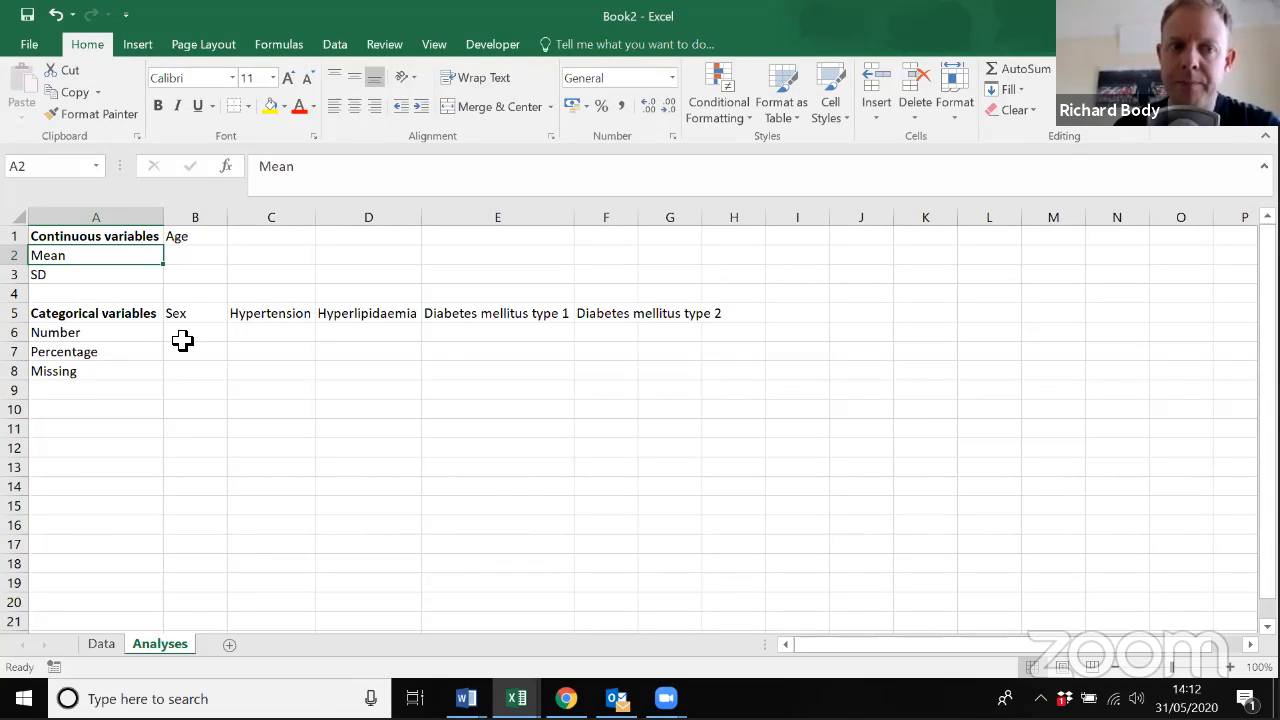
key(Down)
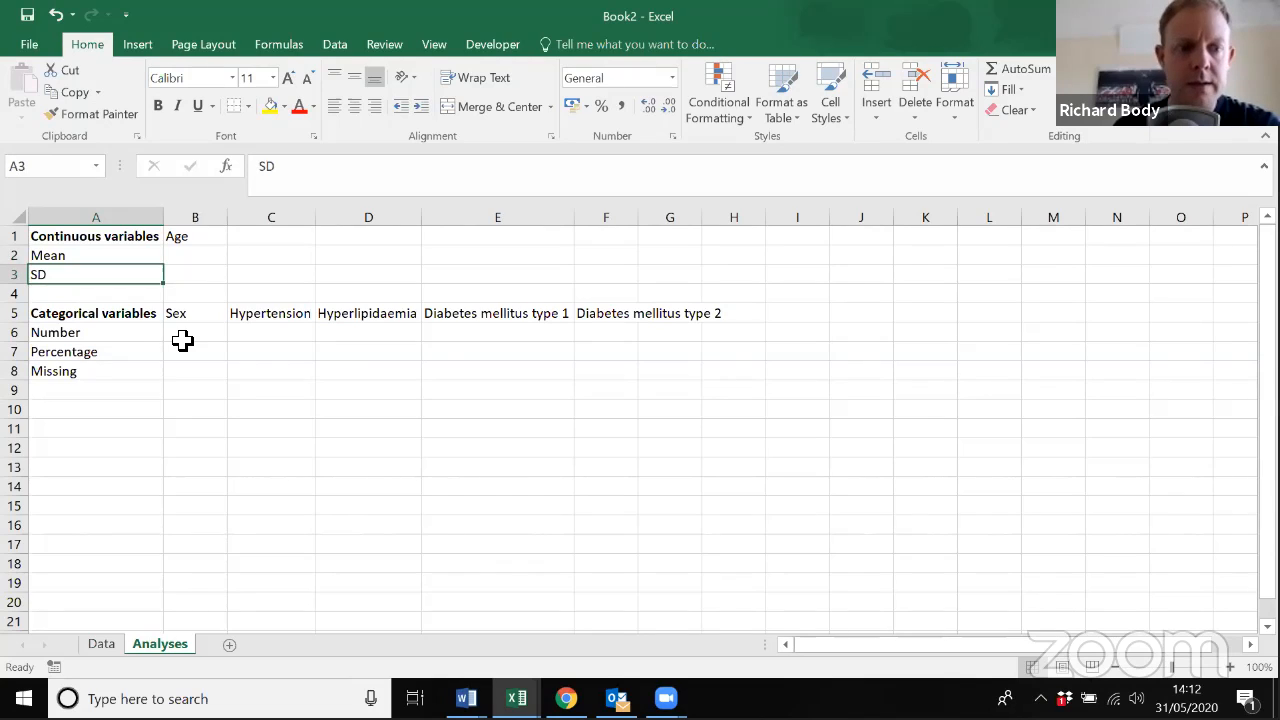
key(Up)
key(Right)
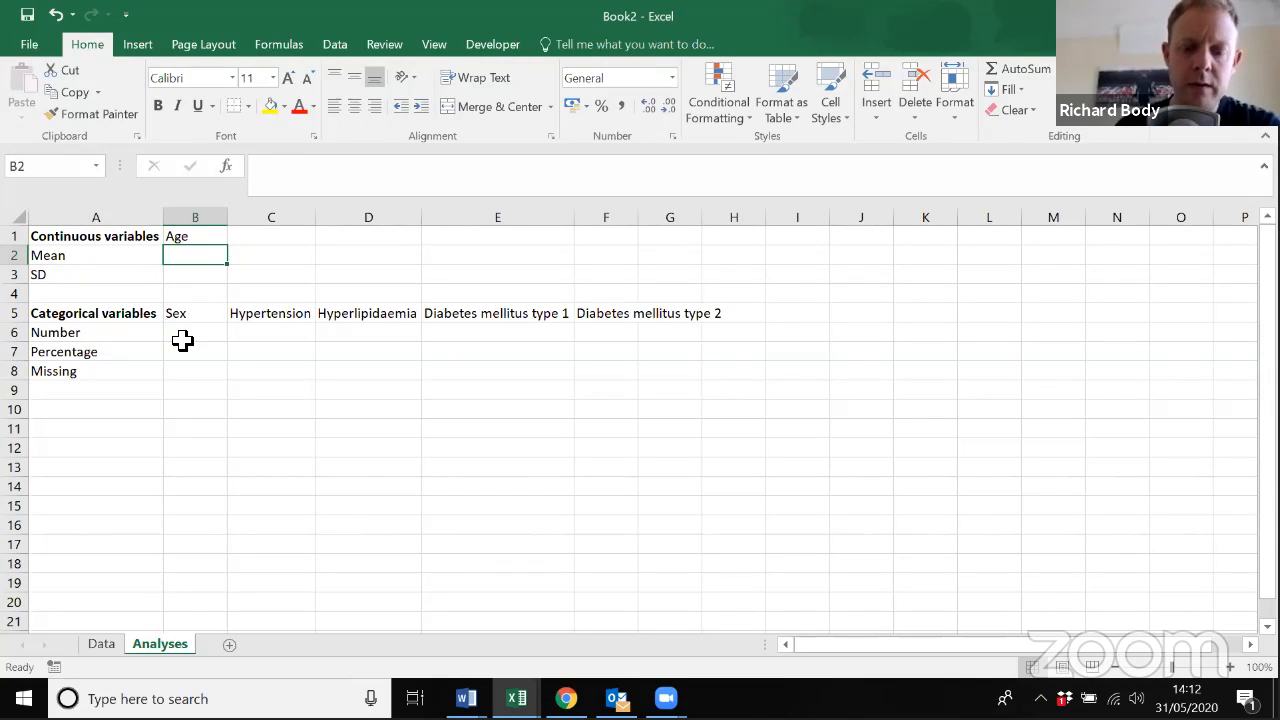
text(=)
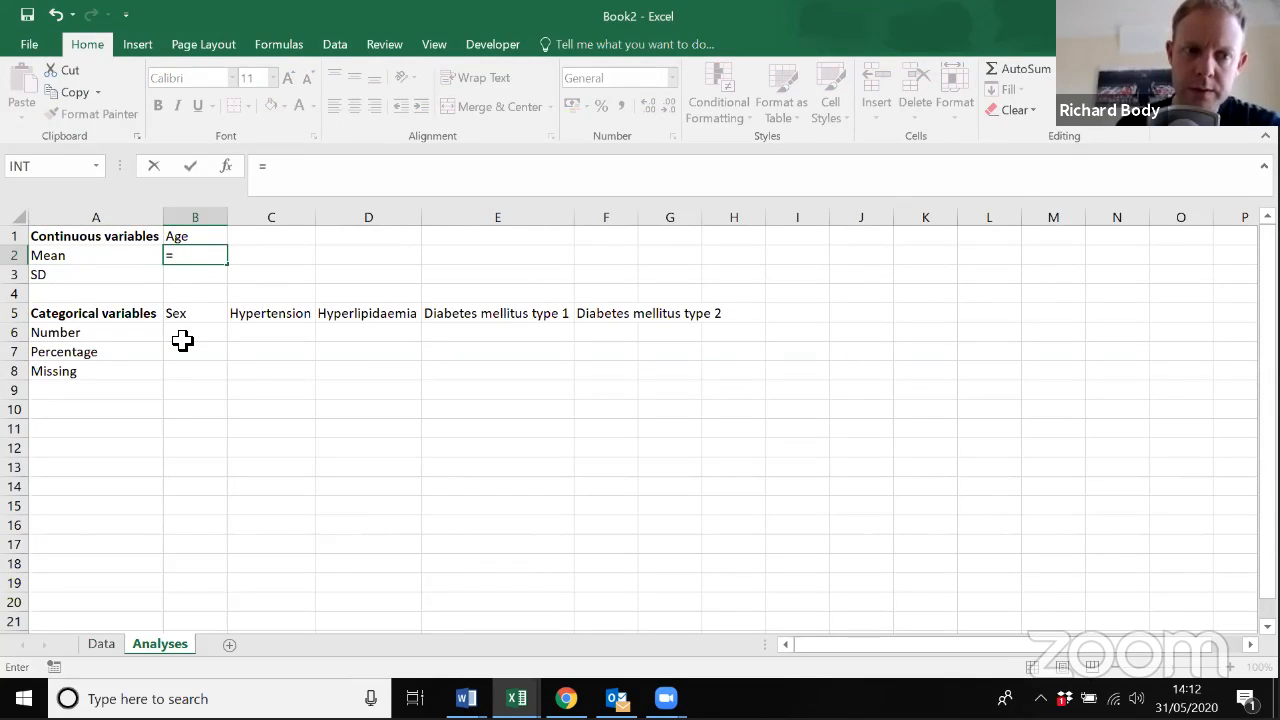
click(226, 172)
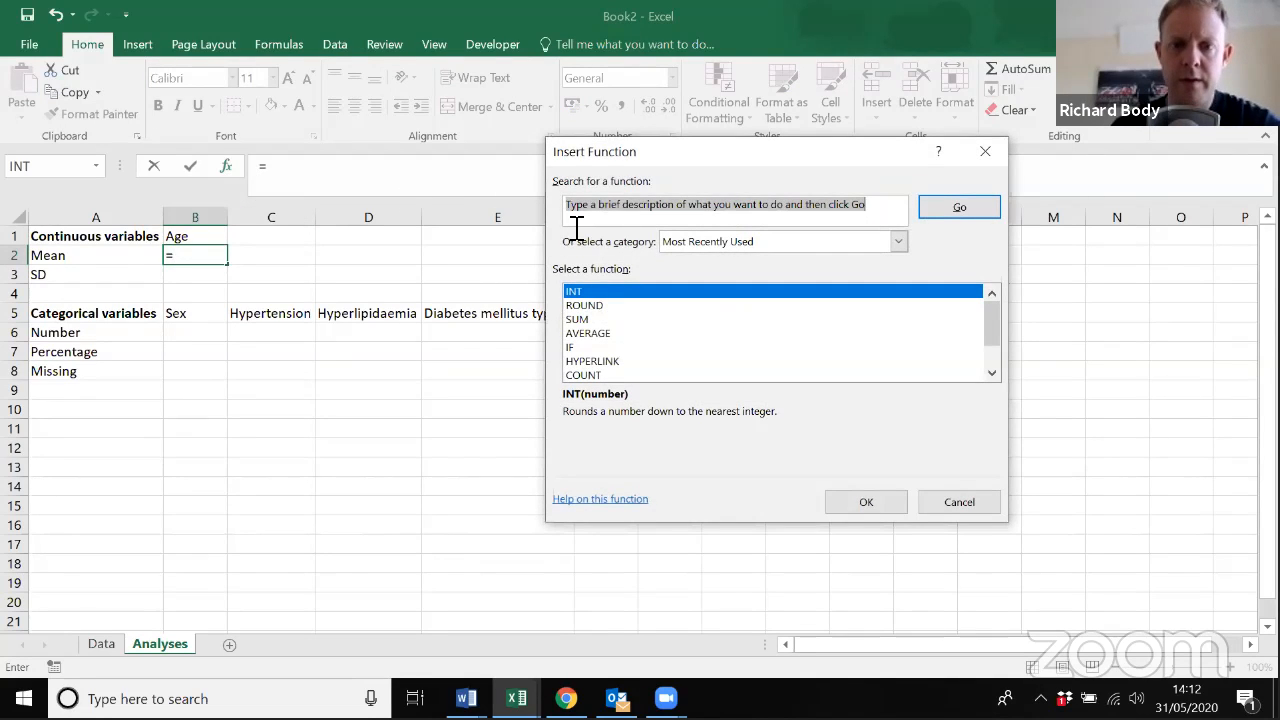
text(mean average)
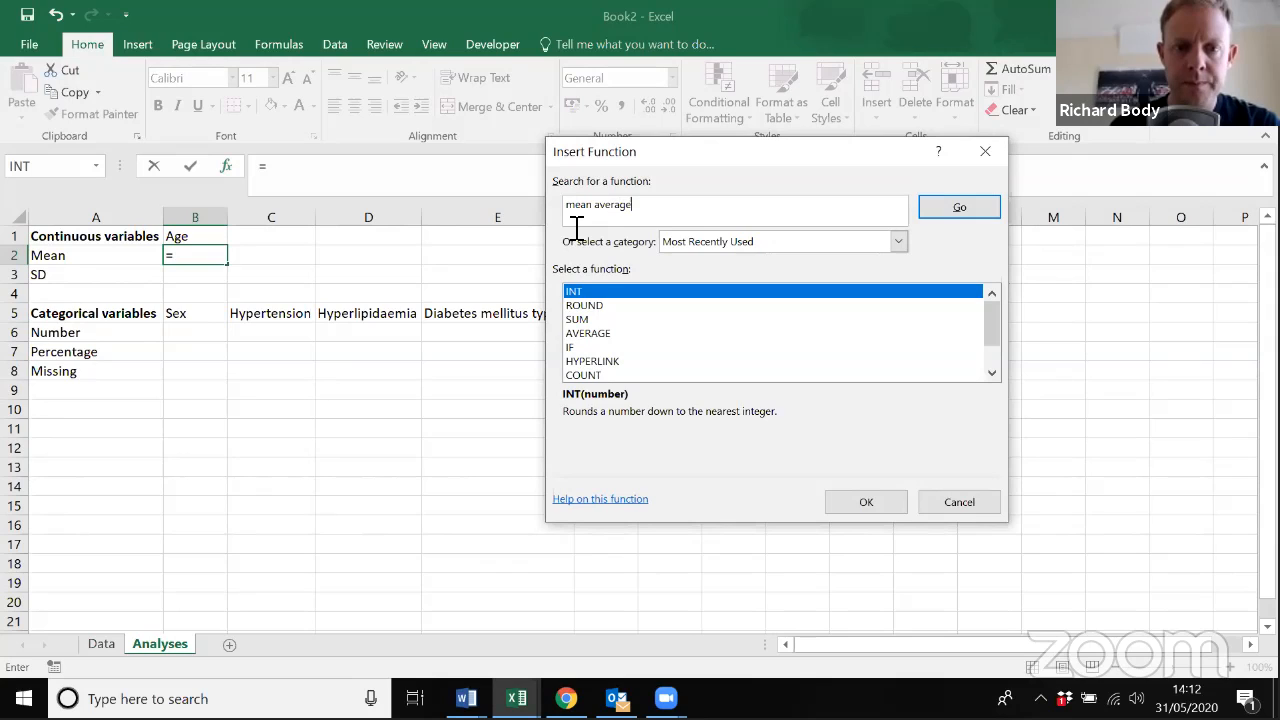
key(Return)
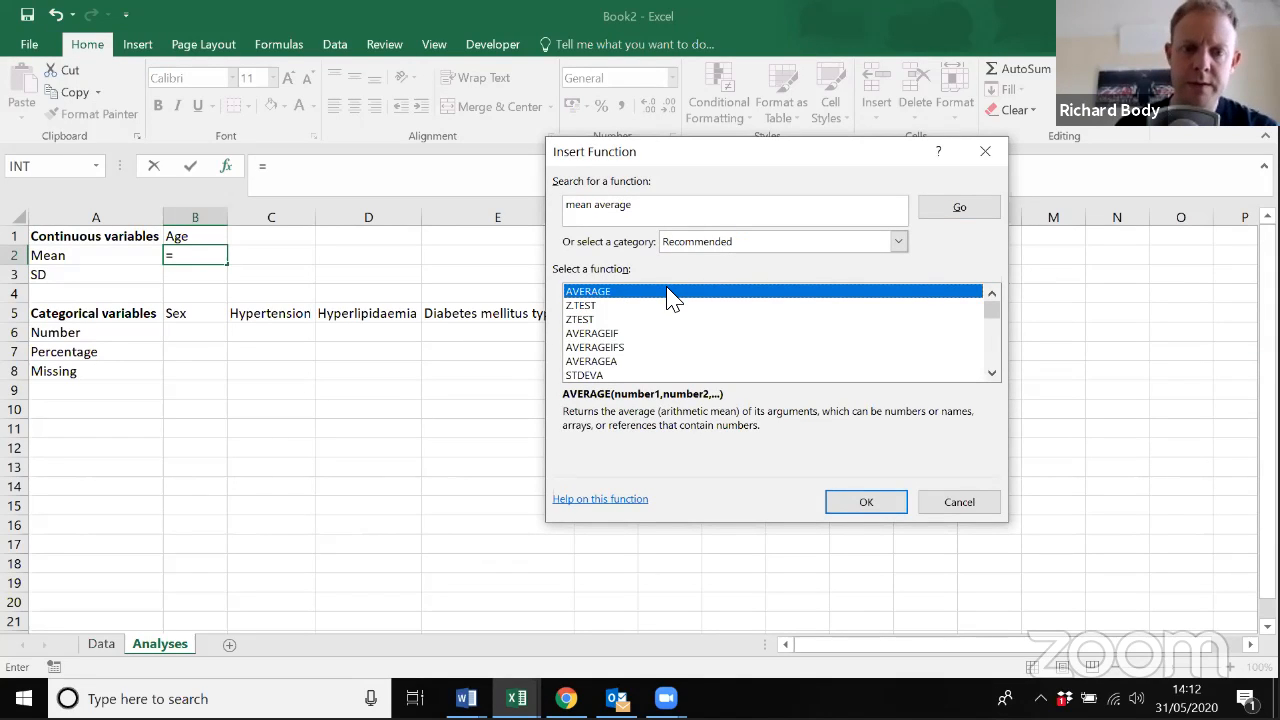
click(862, 503)
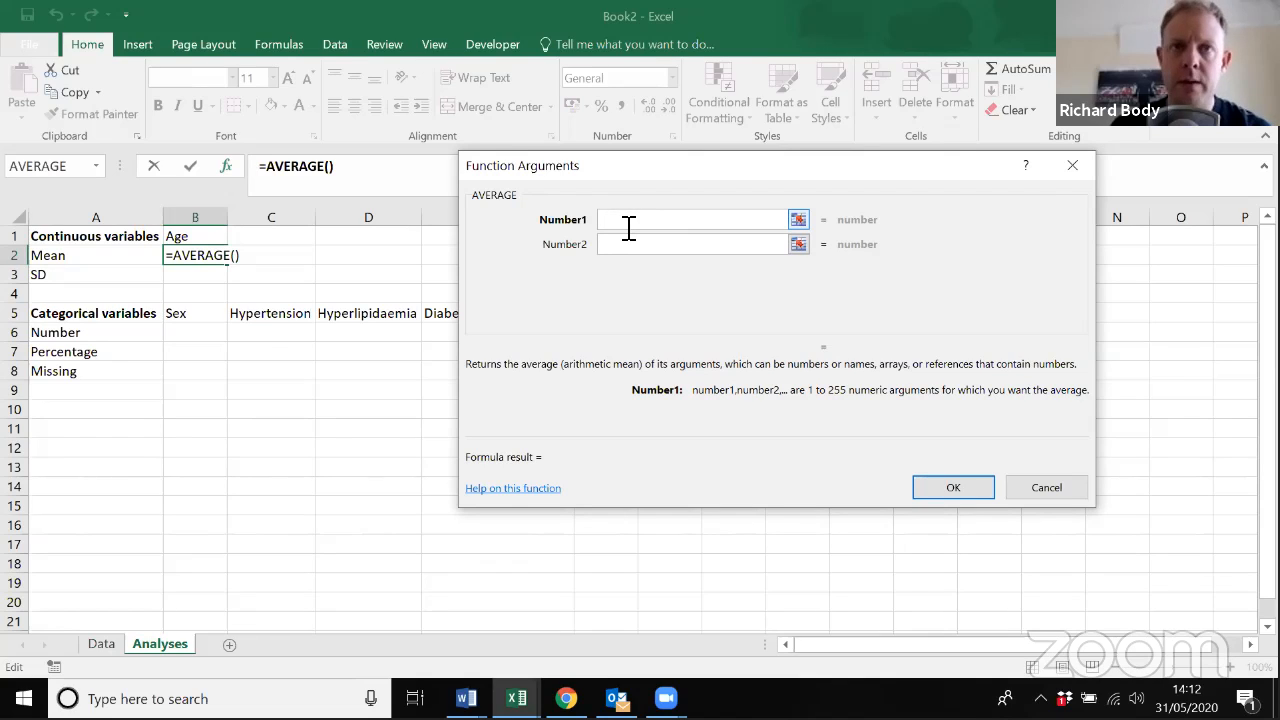
- Set the AVERAGE argument to the ages in Data!D2:D21 and complete the formula in B2
click(800, 220)
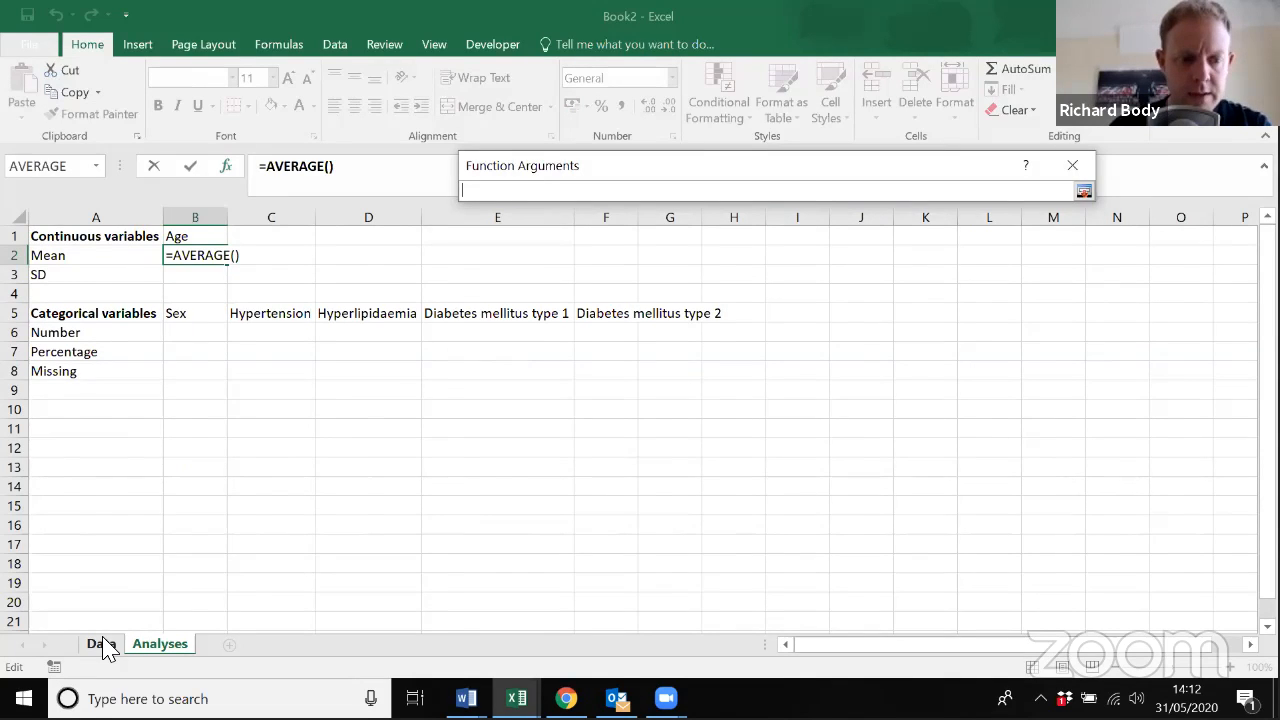
click(100, 644)
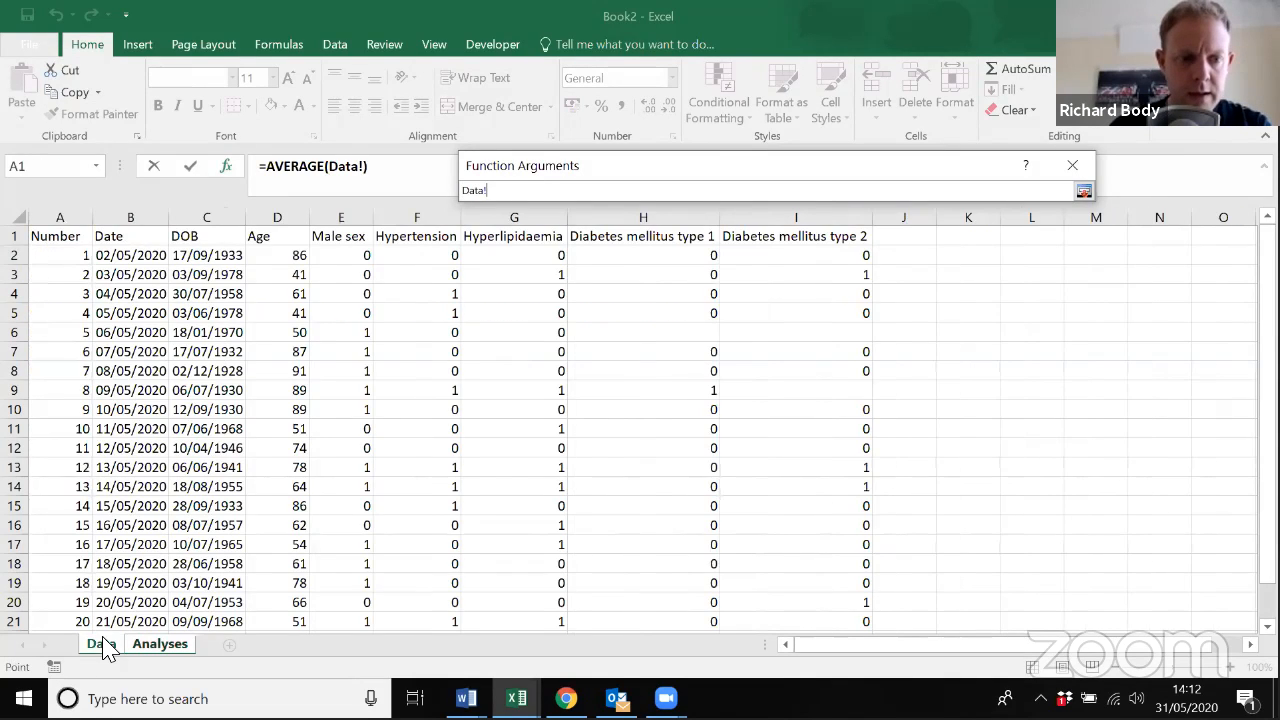
click(280, 258)
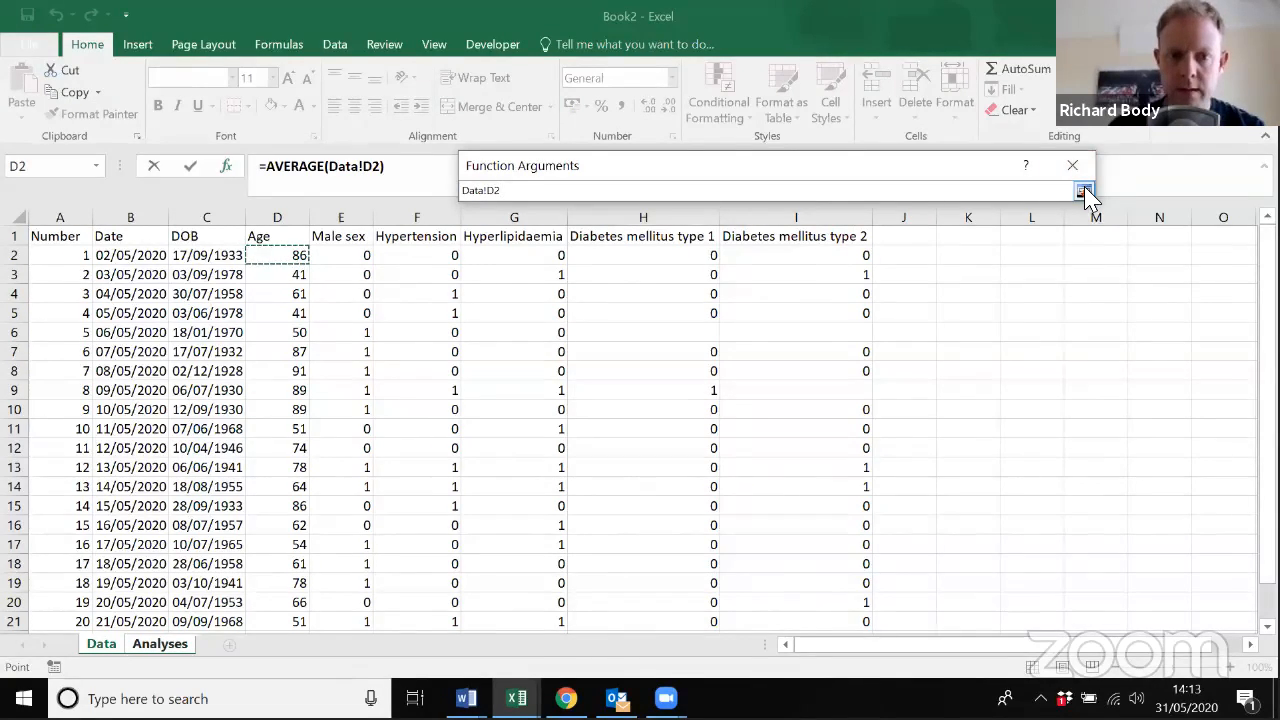
scroll(337, 480, down, 1)
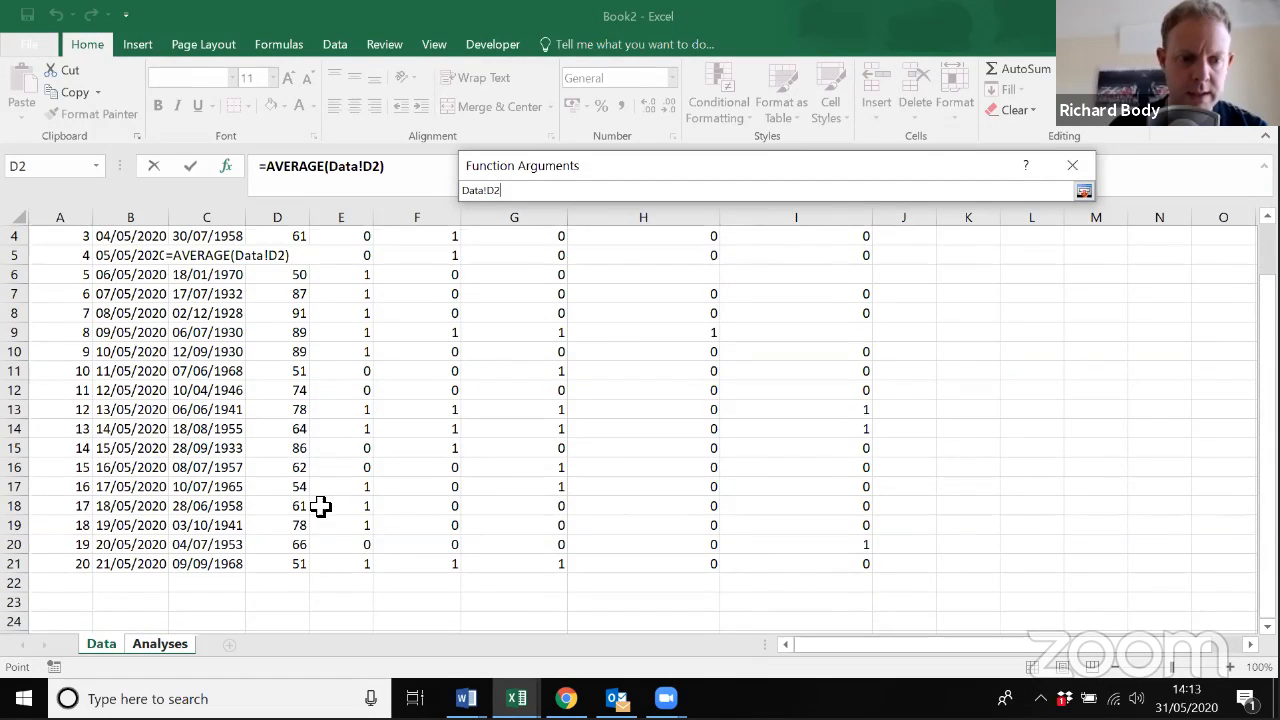
shift+click(283, 563)
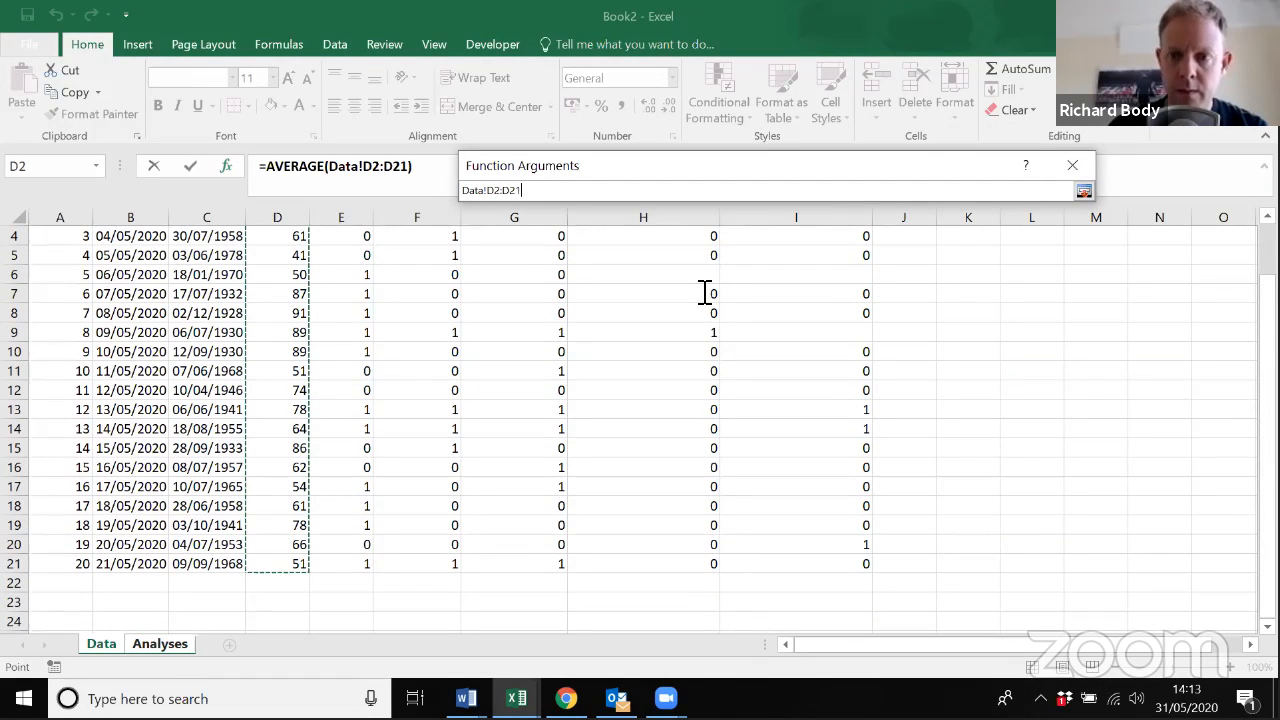
click(1084, 191)
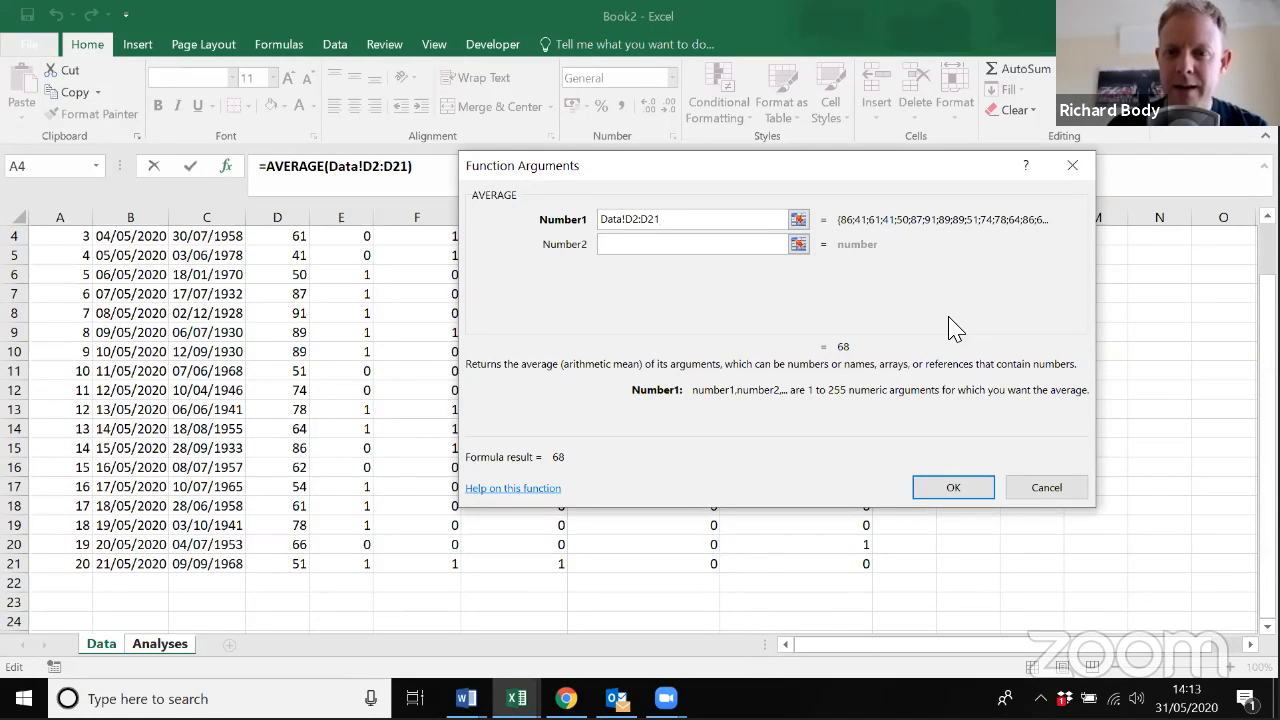
click(955, 489)
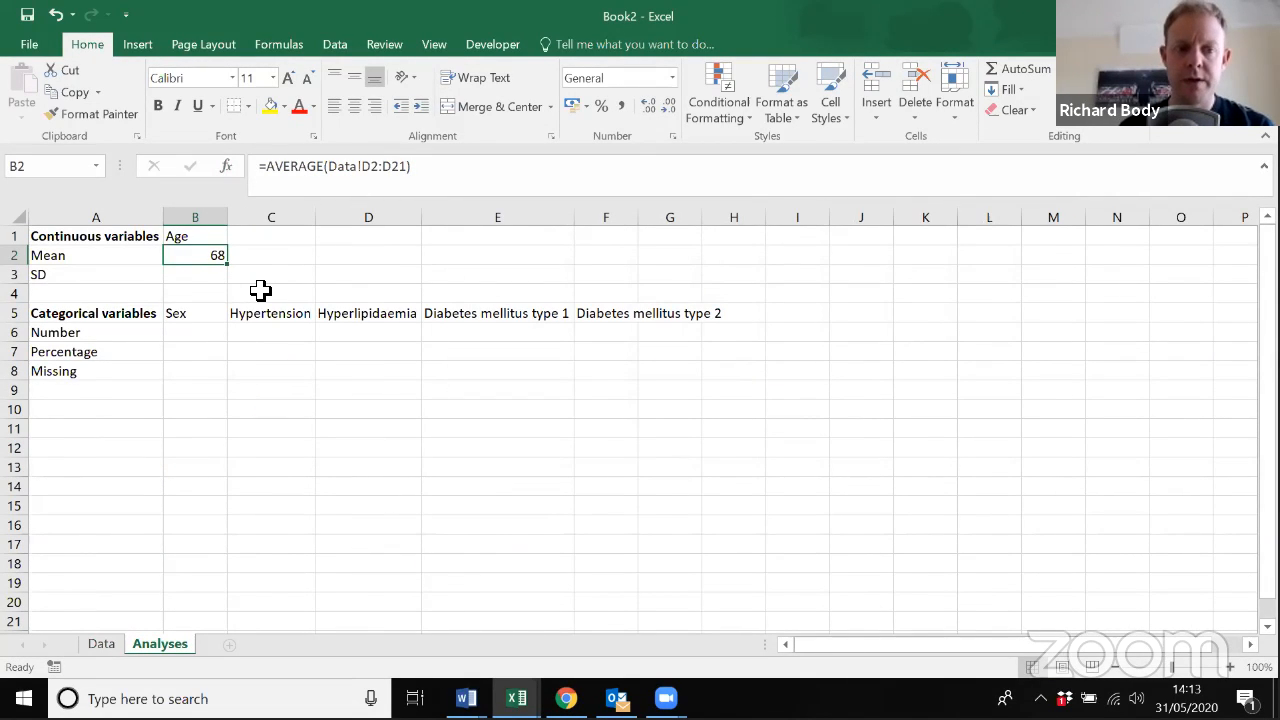
- Begin a formula with the STDEV function in the Age SD cell B3
key(Down)
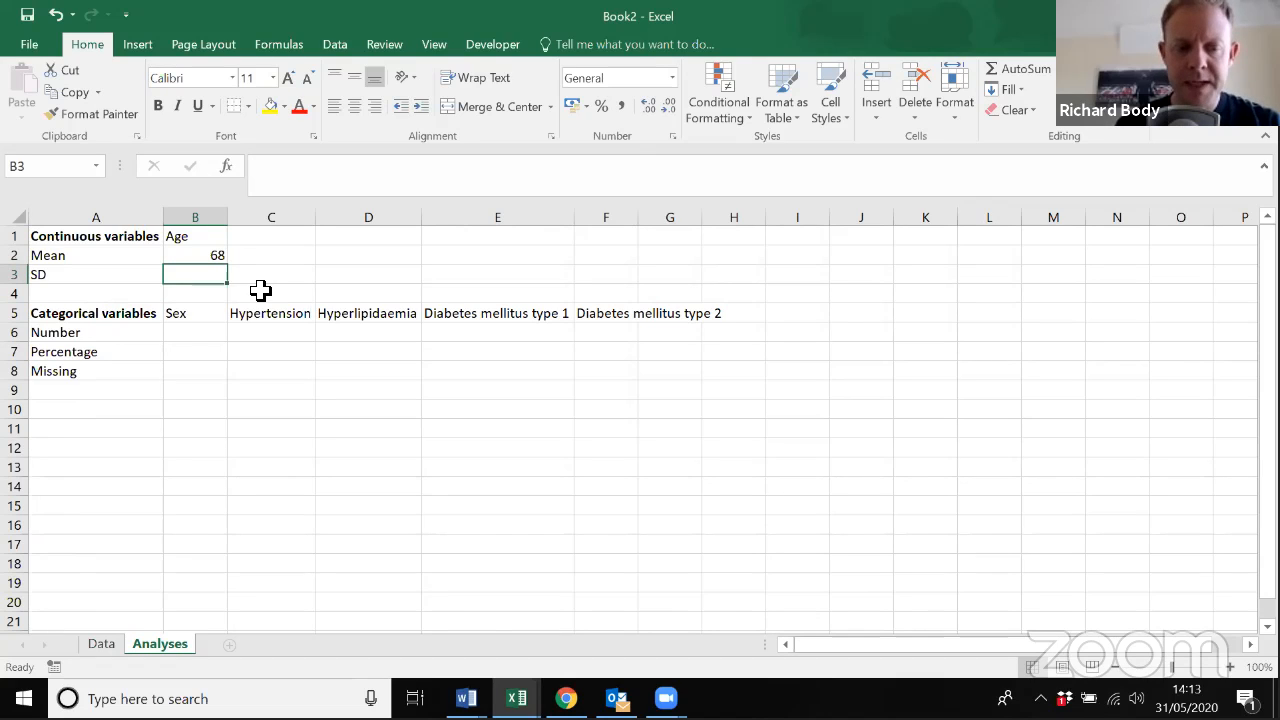
text(=)
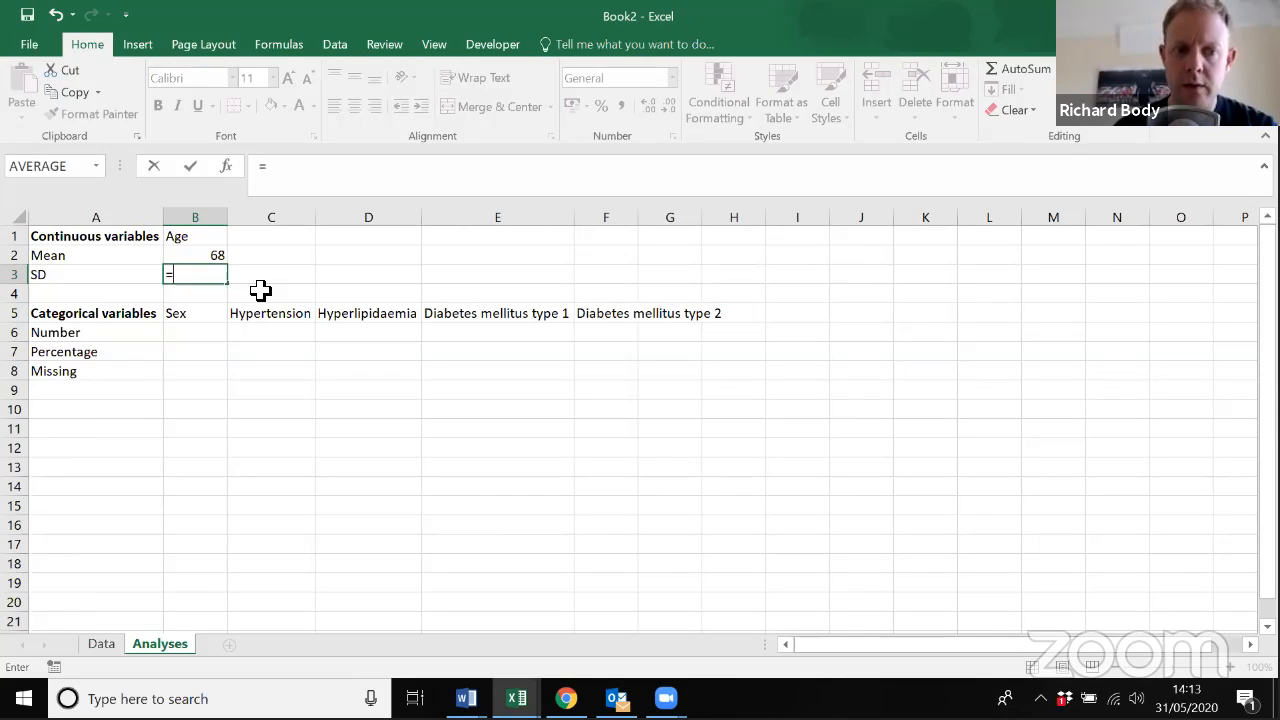
text(ST)
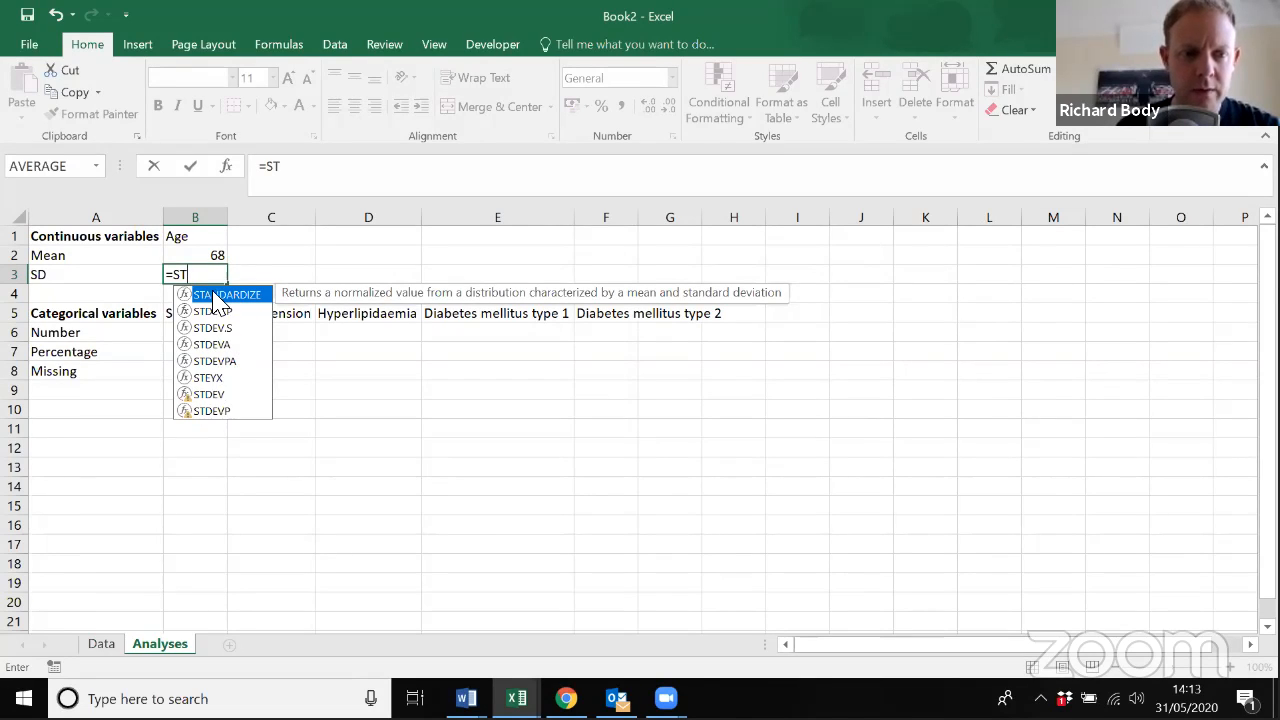
click(210, 395)
double_click(210, 395)
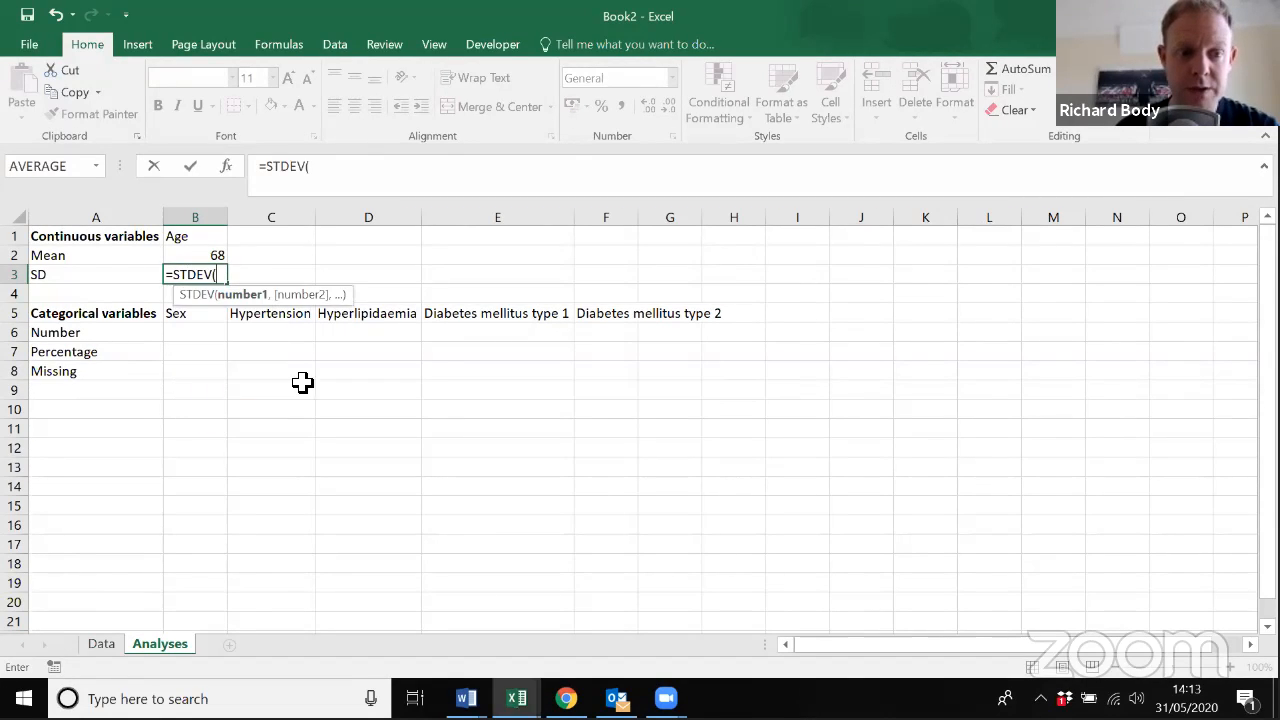
- Set the STDEV argument to the ages in Data!D2:D21 and complete the Age SD formula in B3
click(393, 182)
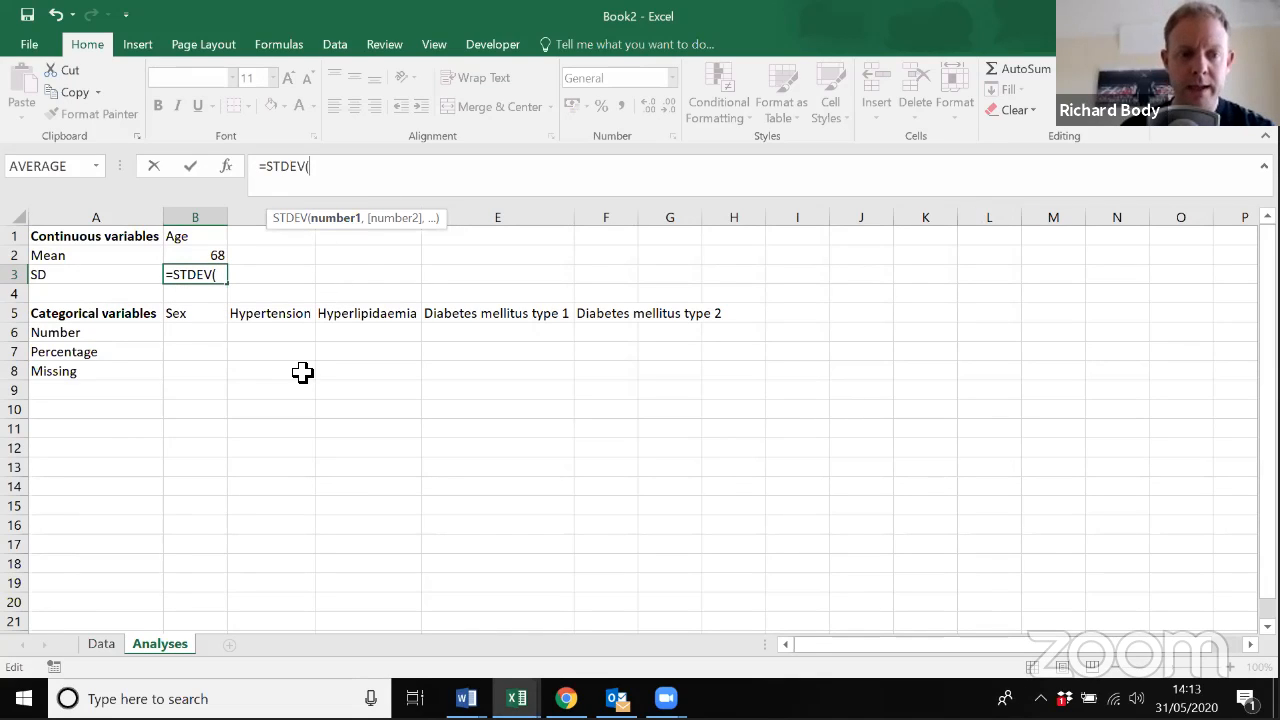
click(103, 645)
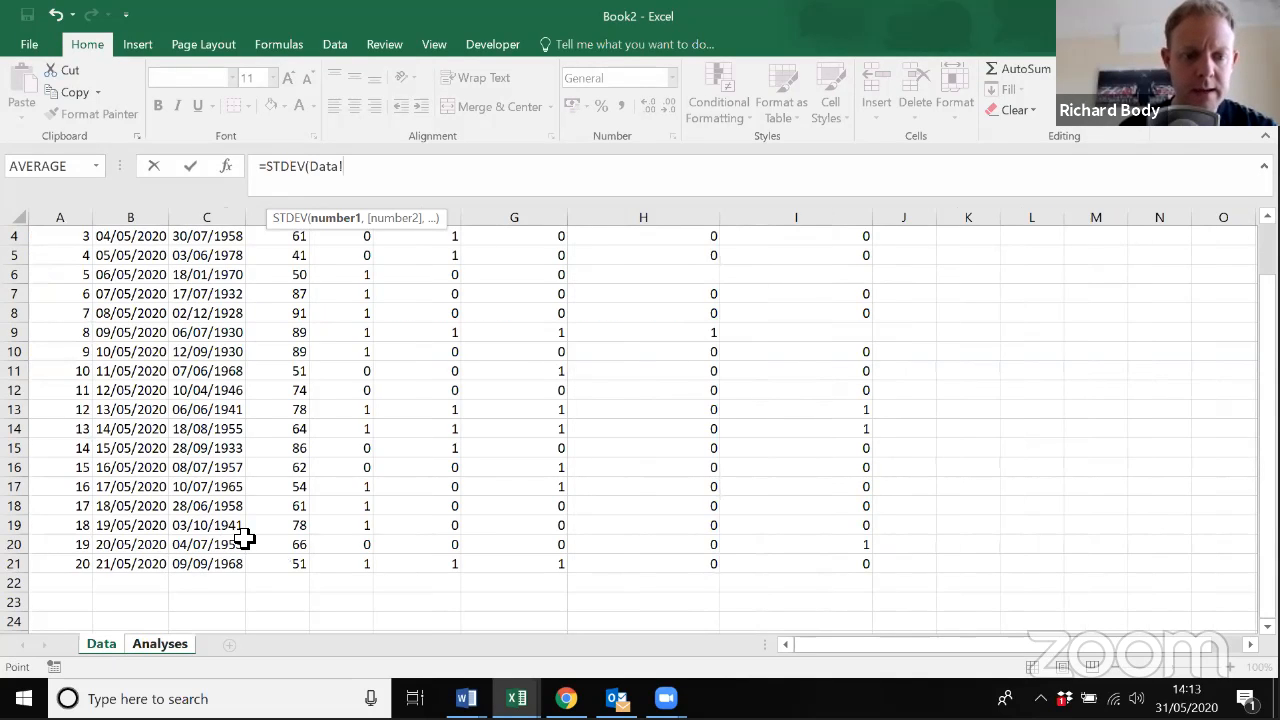
click(287, 563)
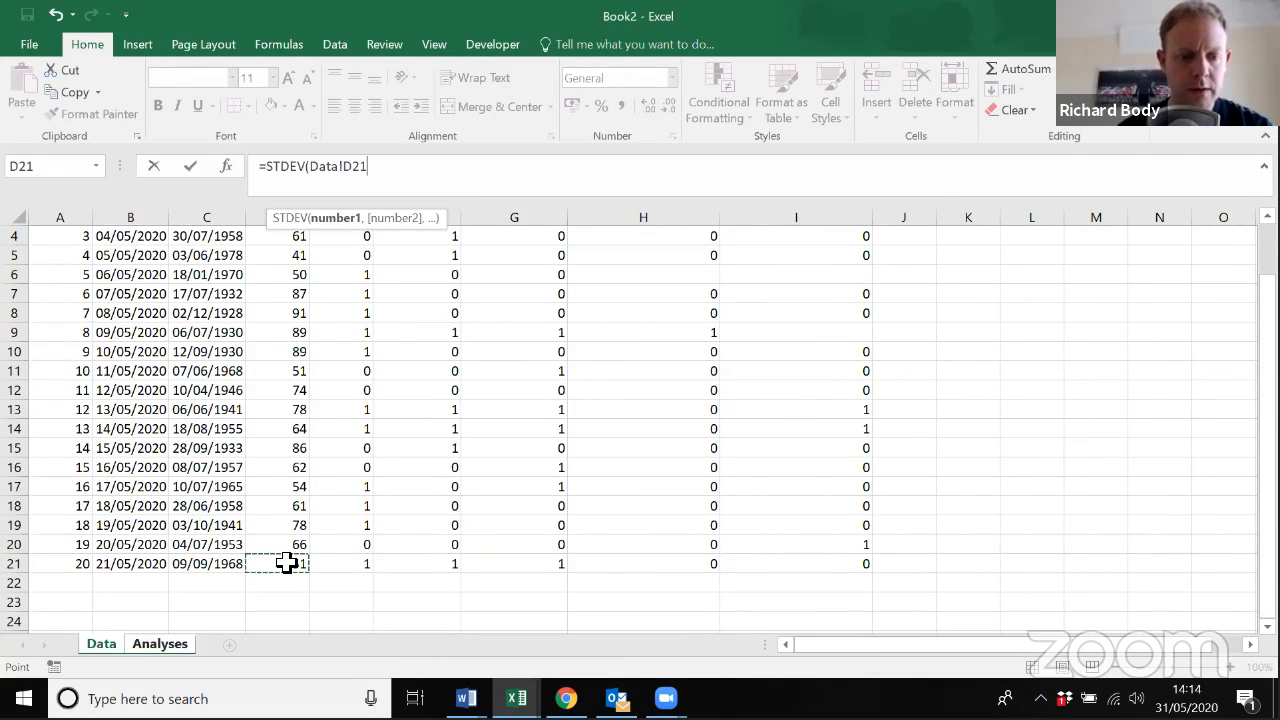
scroll(287, 563, up, 1)
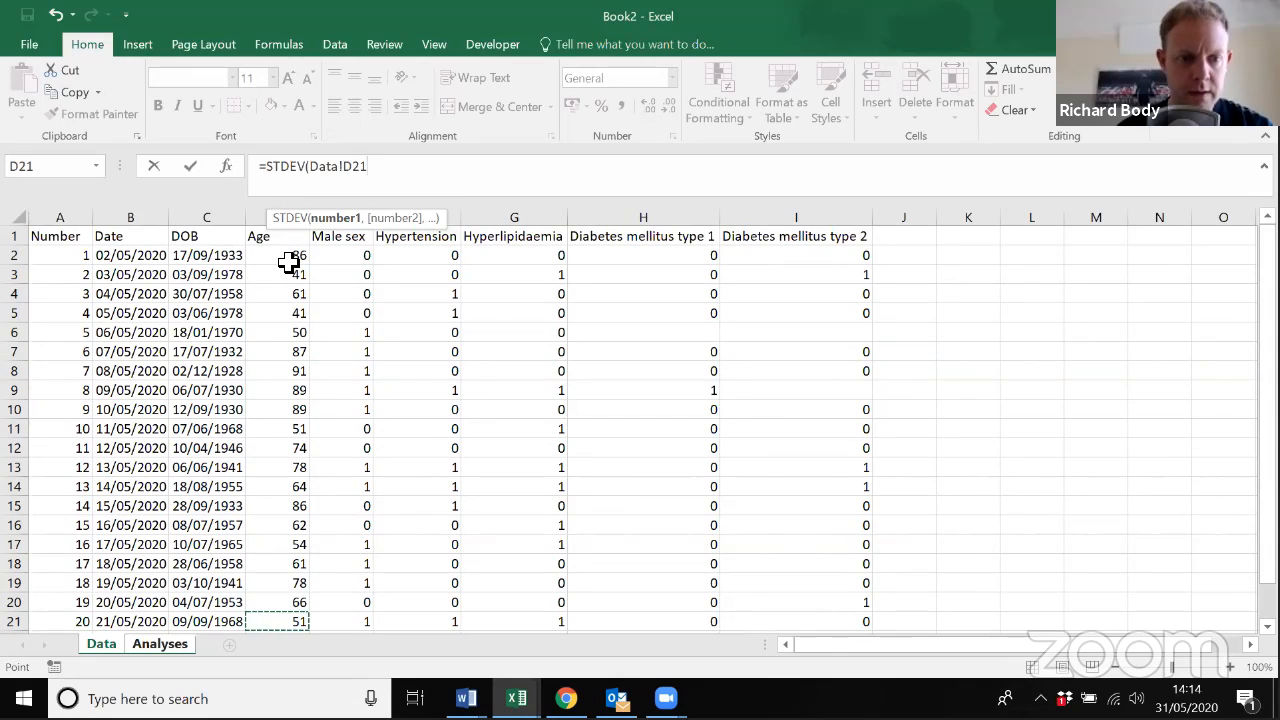
drag(287, 262, 289, 264)
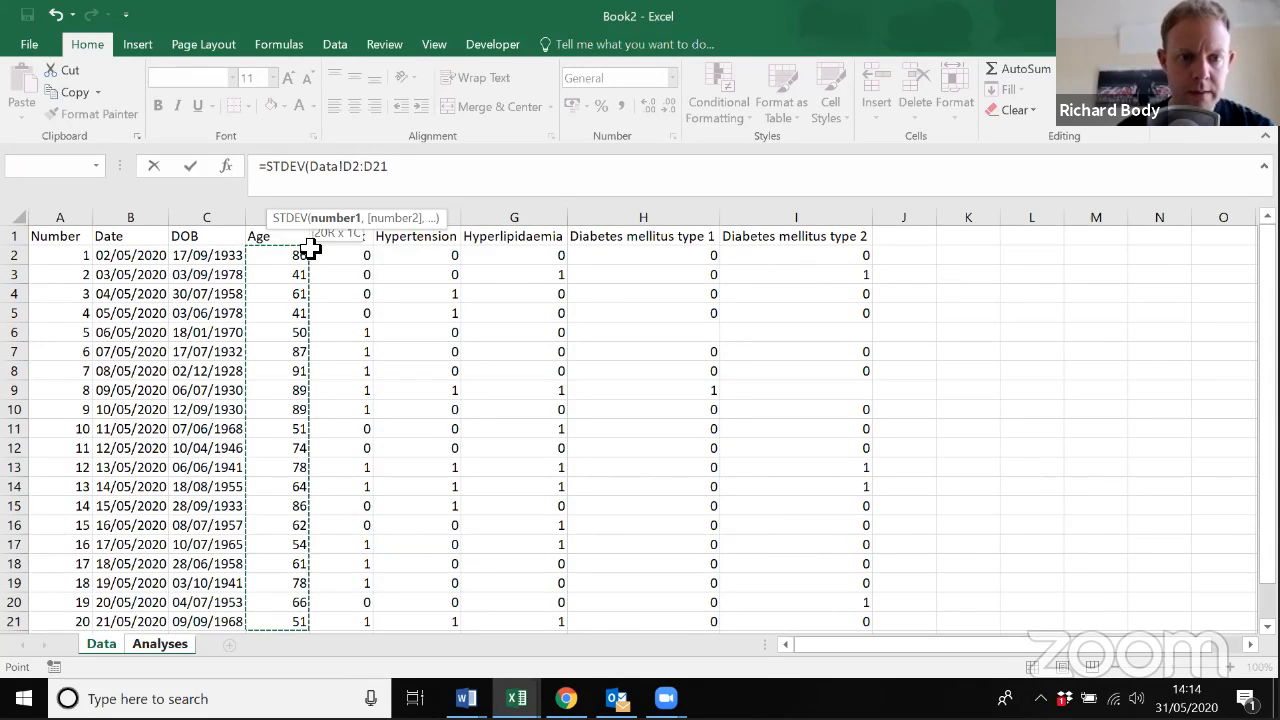
click(447, 176)
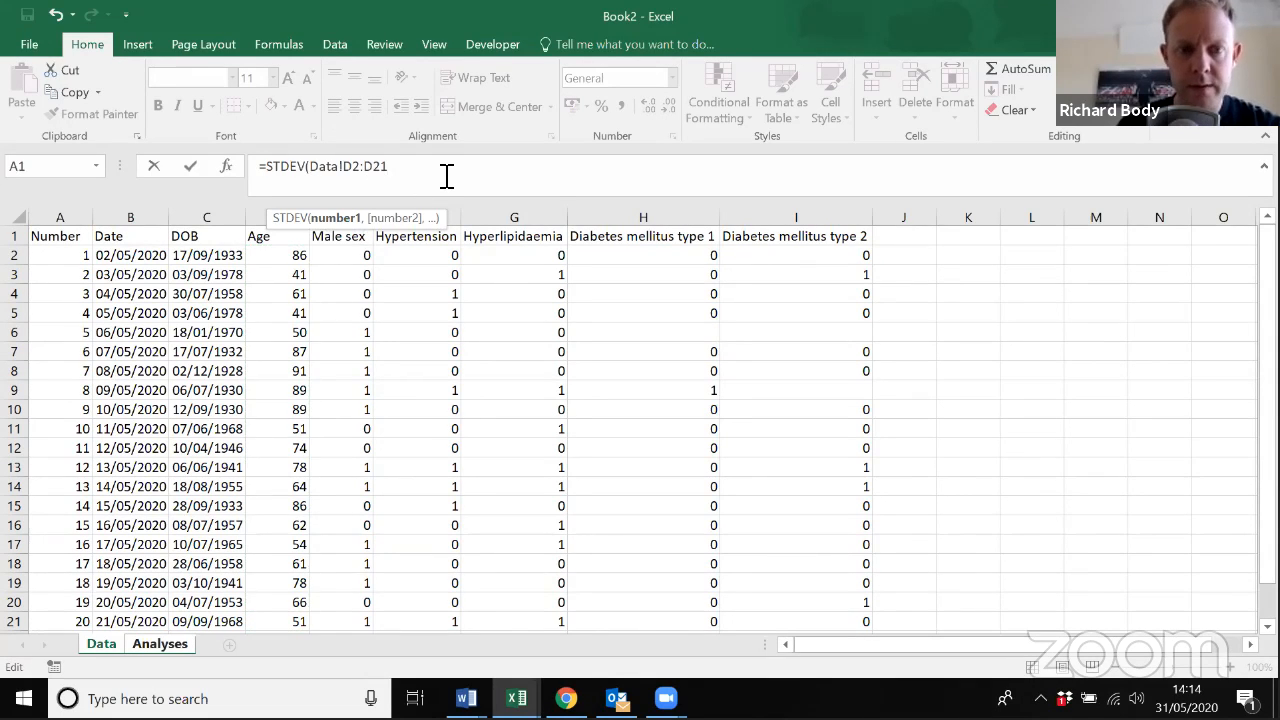
text())
key(Return)
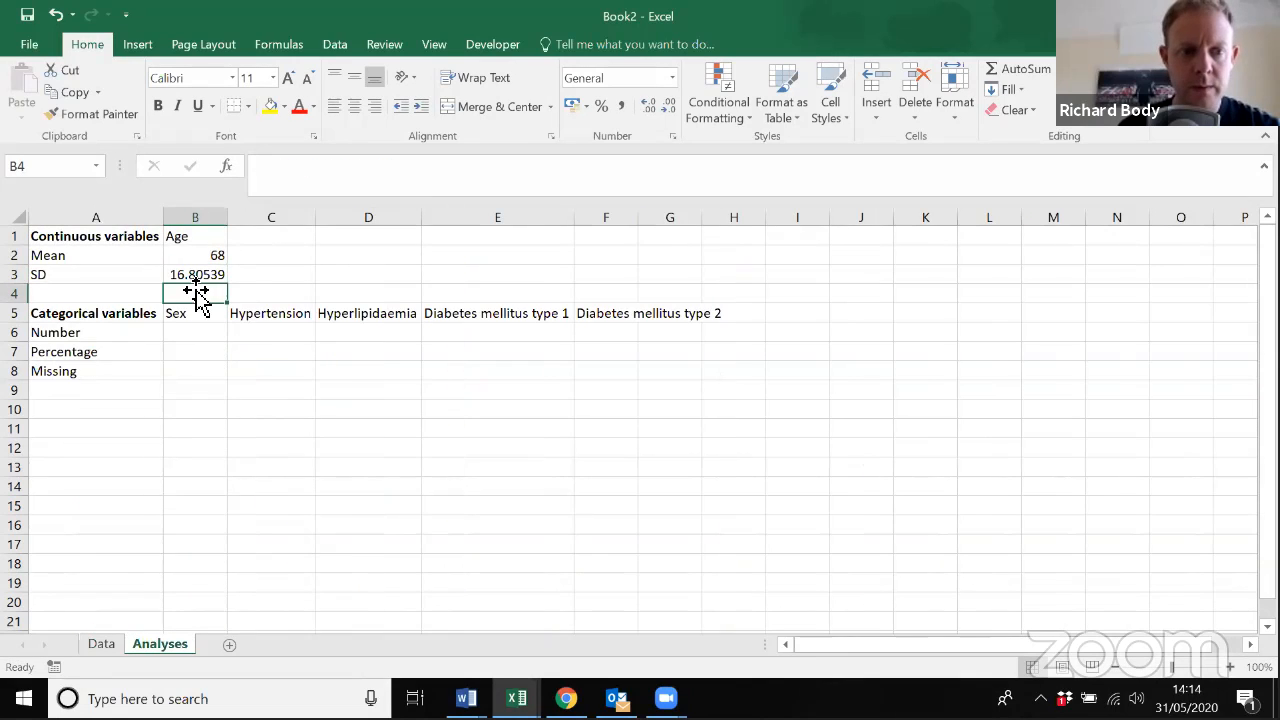
- Format the Age SD cell B3 as a Number with one decimal place
click(226, 275)
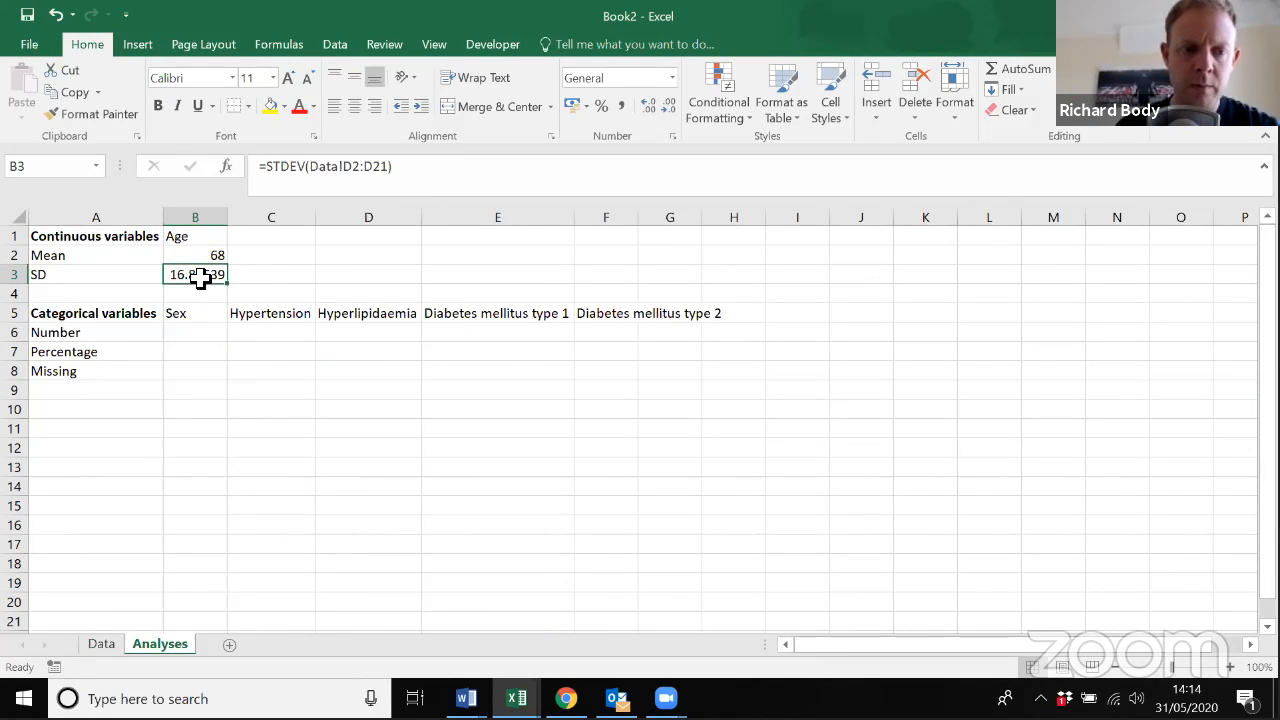
right_click(201, 279)
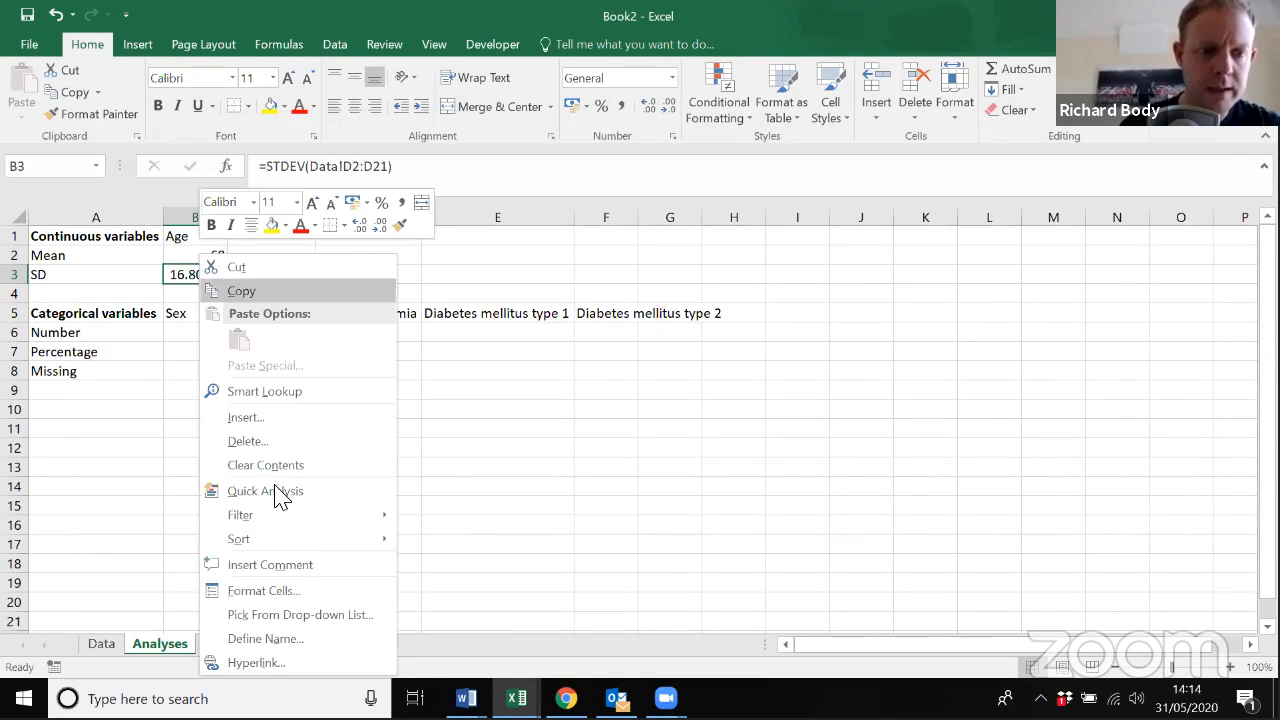
click(295, 586)
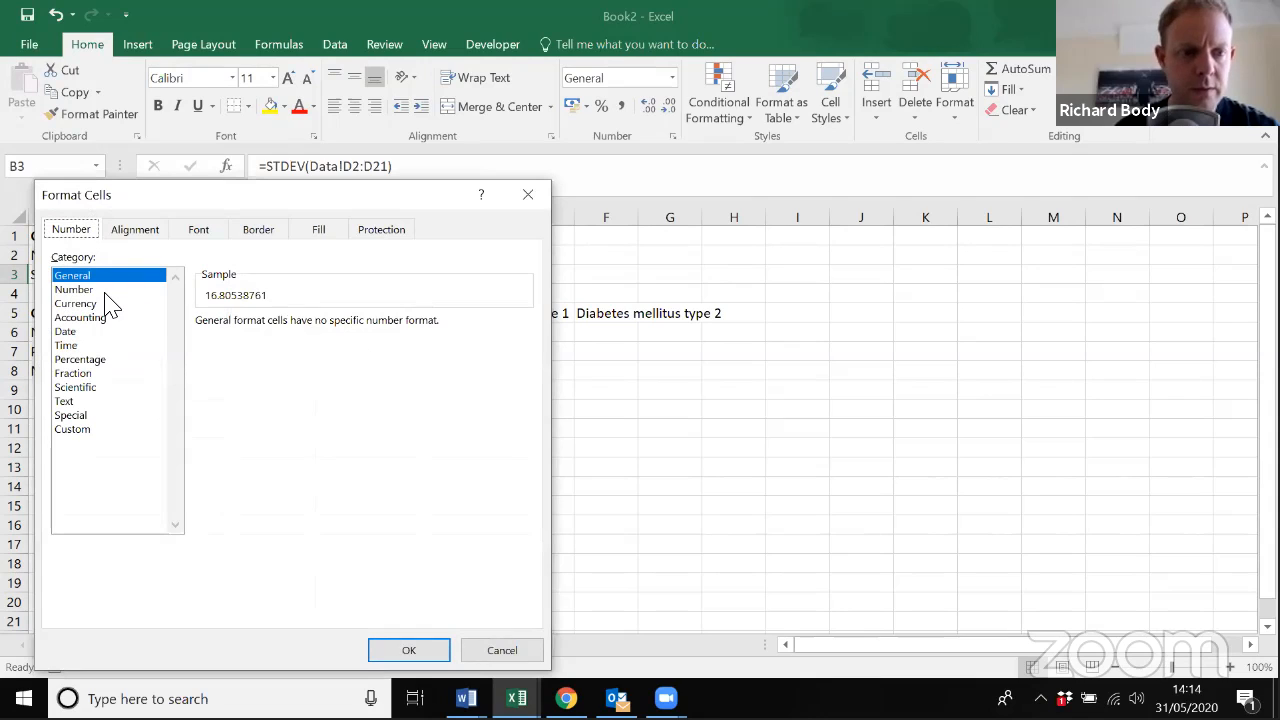
click(102, 290)
click(330, 327)
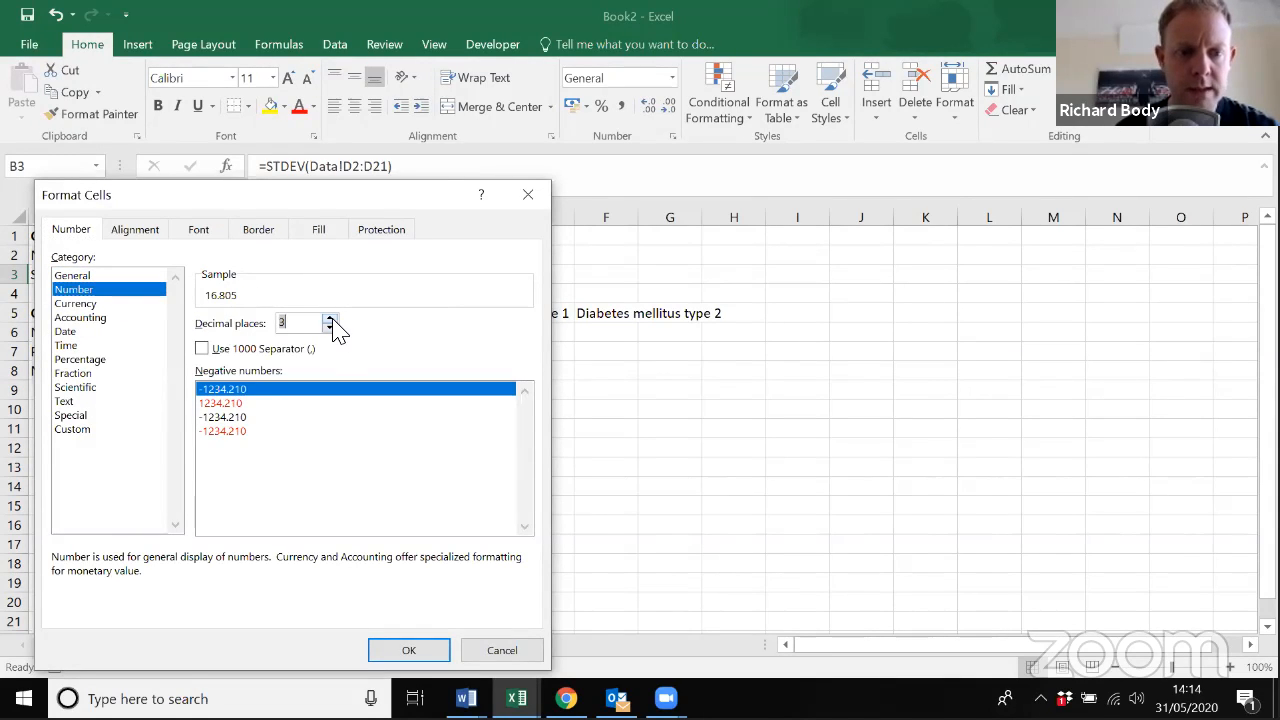
click(412, 645)
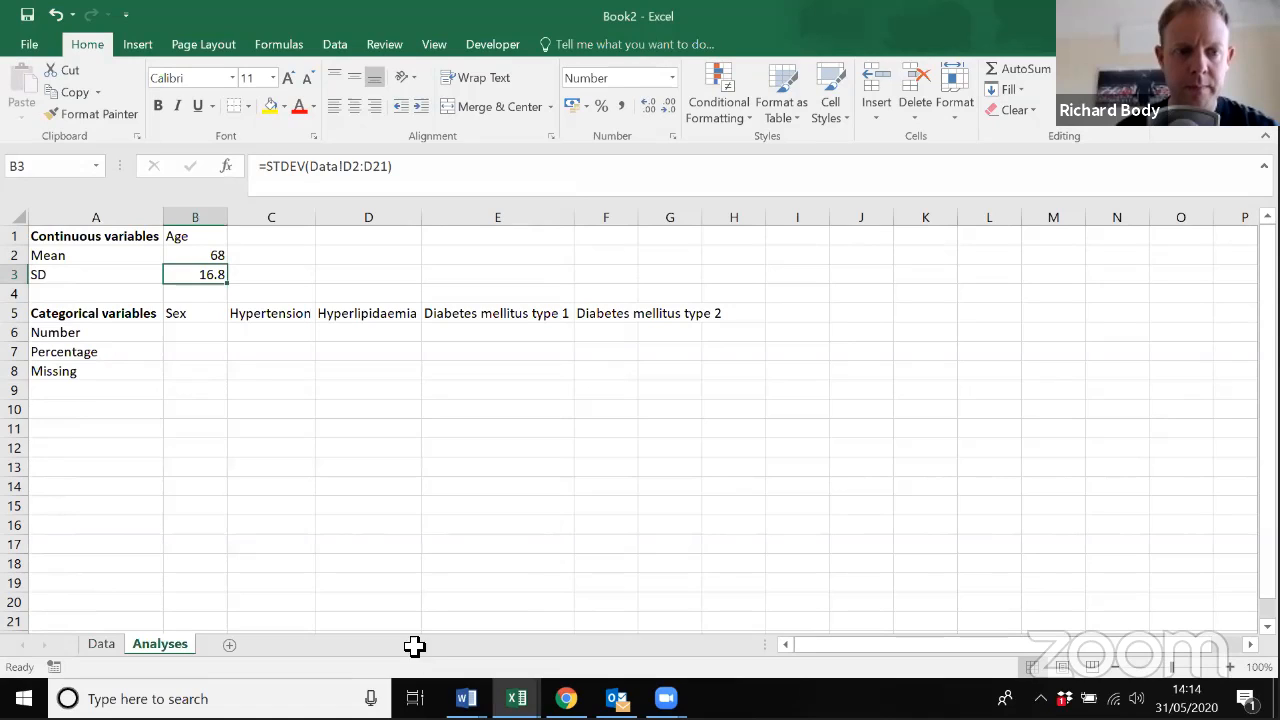
- Change the Sex heading in B5 of the categorical variables table to "Male sex"
click(203, 337)
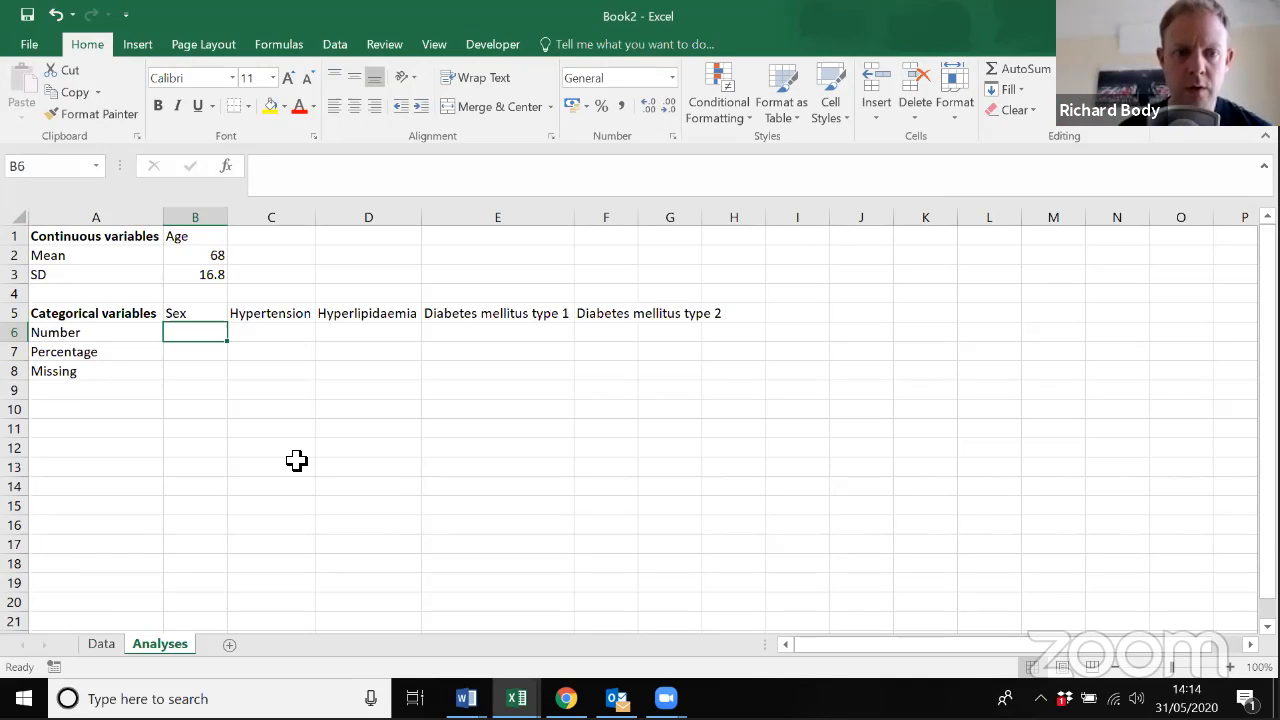
key(Up)
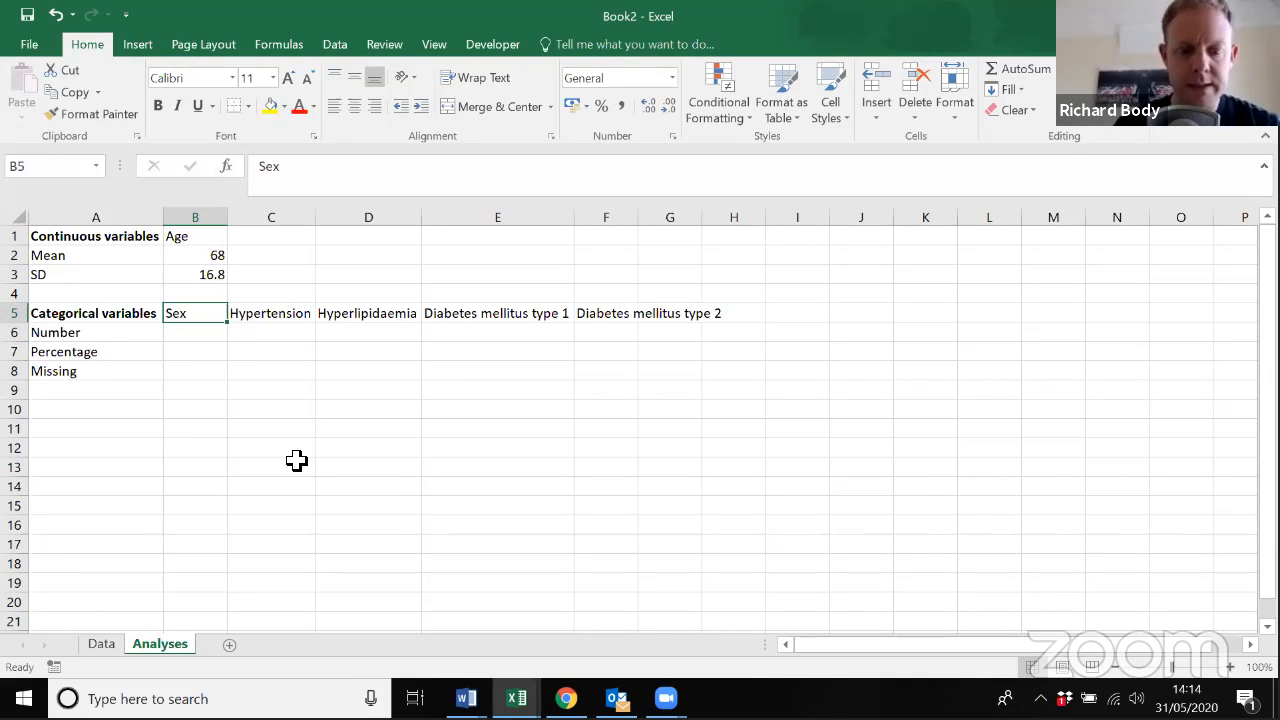
text(Male sex)
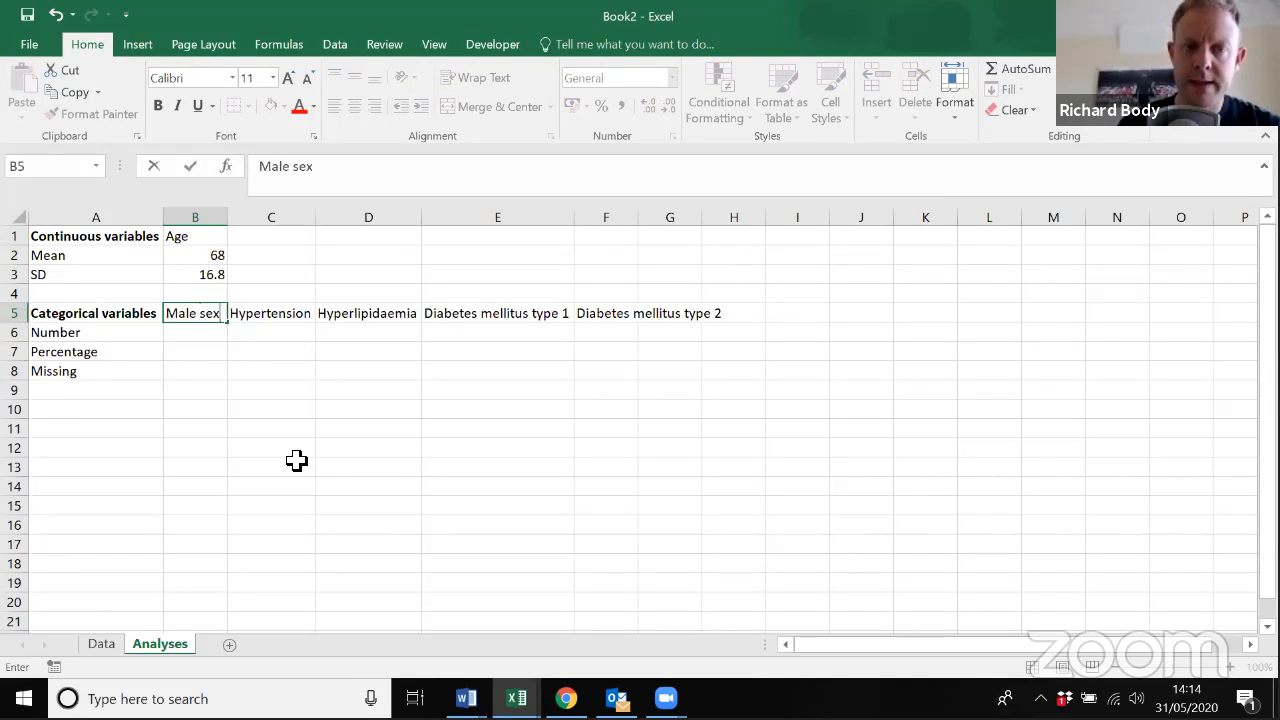
key(Return)
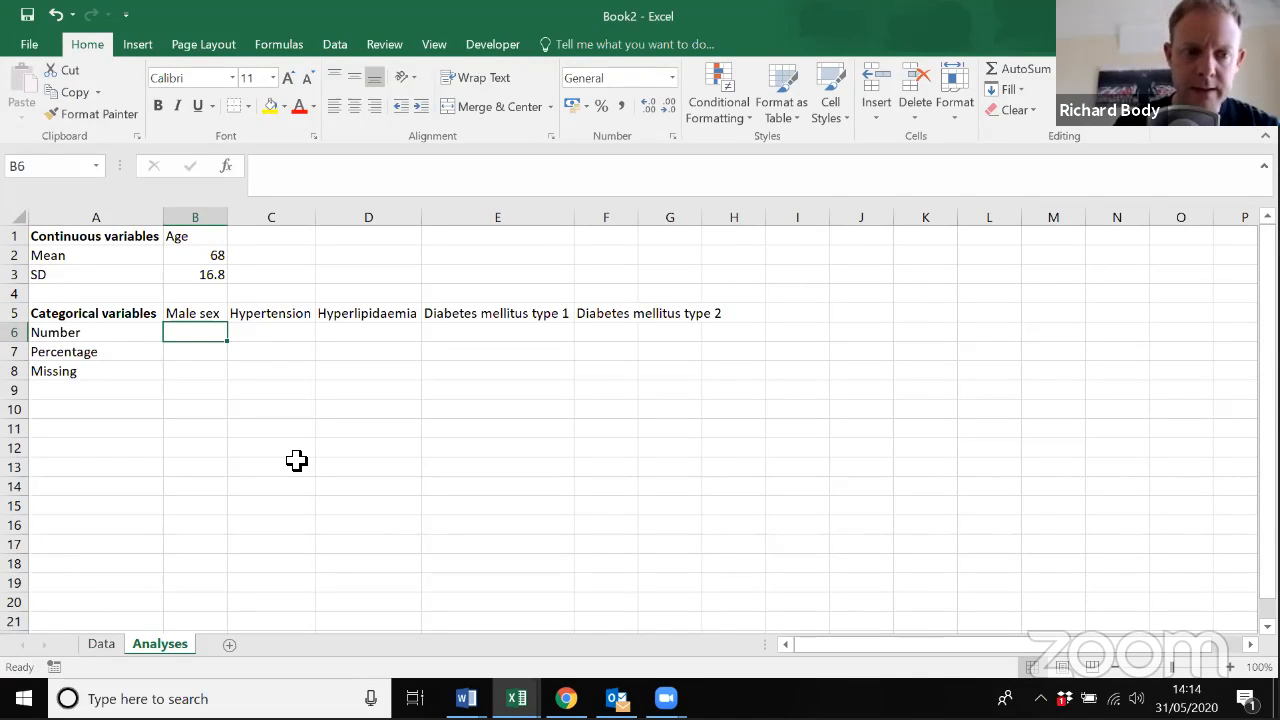
- Count the male patients in B6 with a COUNTIF formula over Data!E2:E21, using 1 as the criterion
text(=)
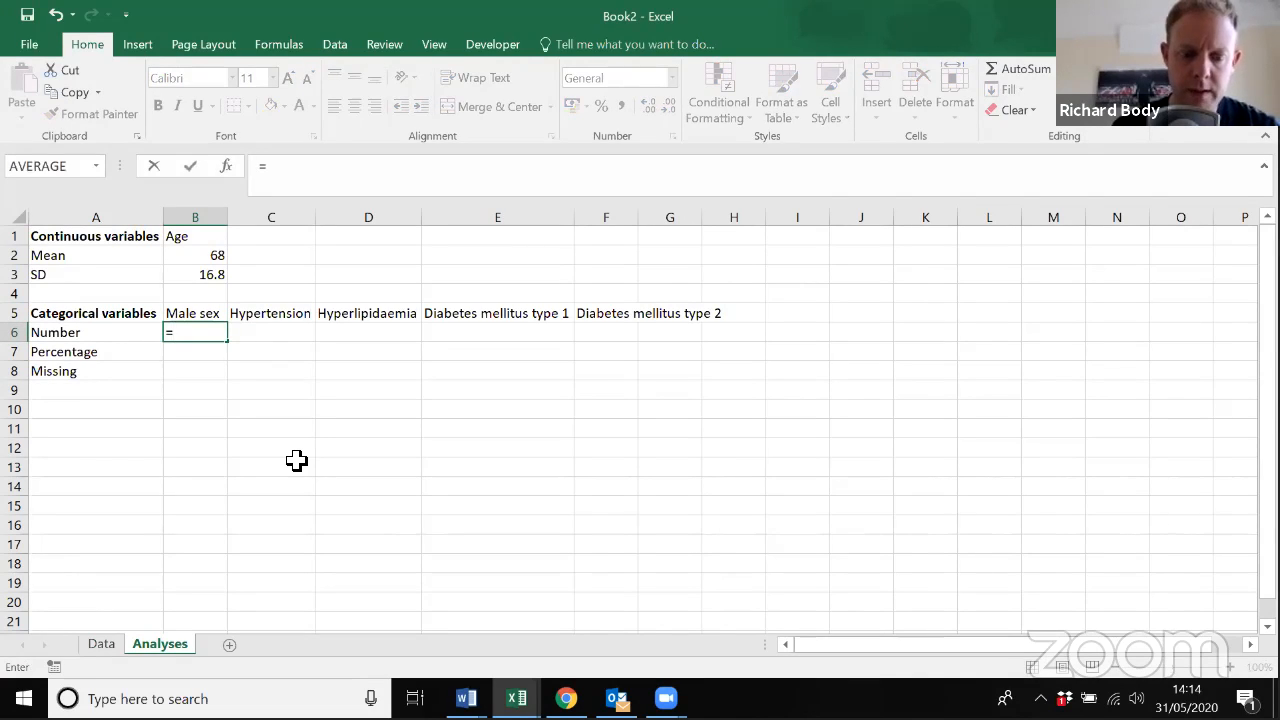
text(countif)
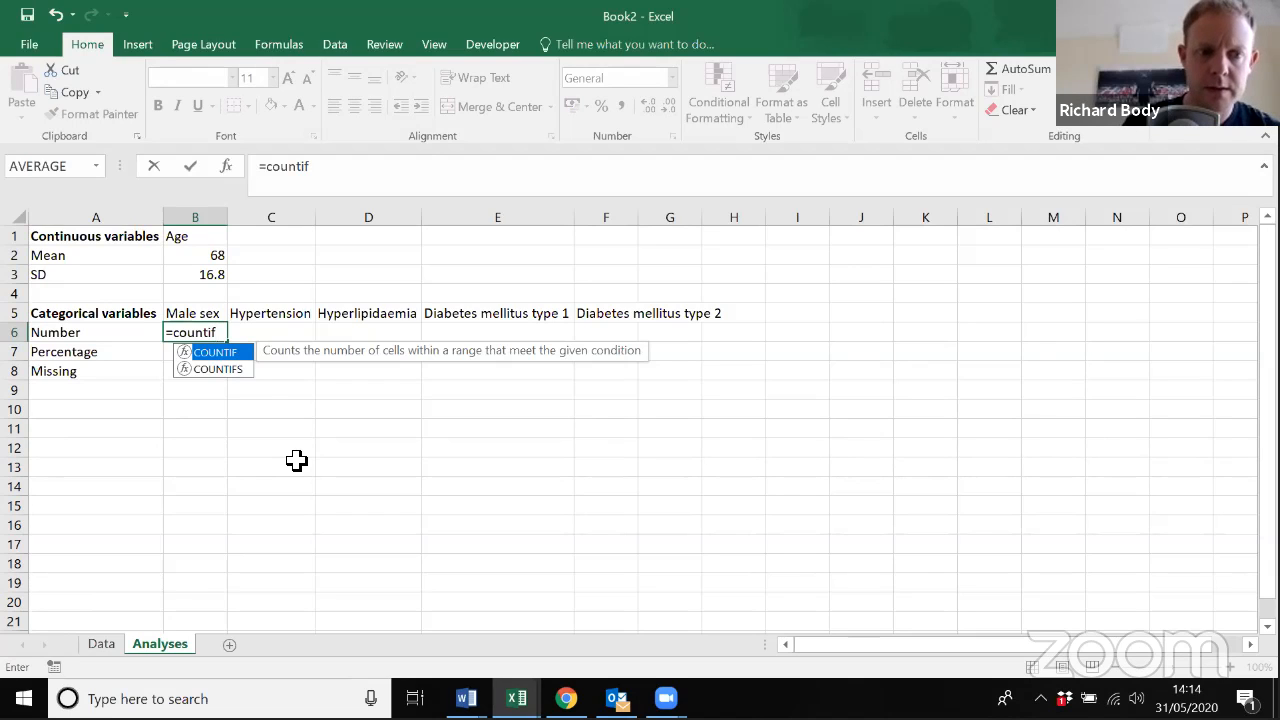
text(()
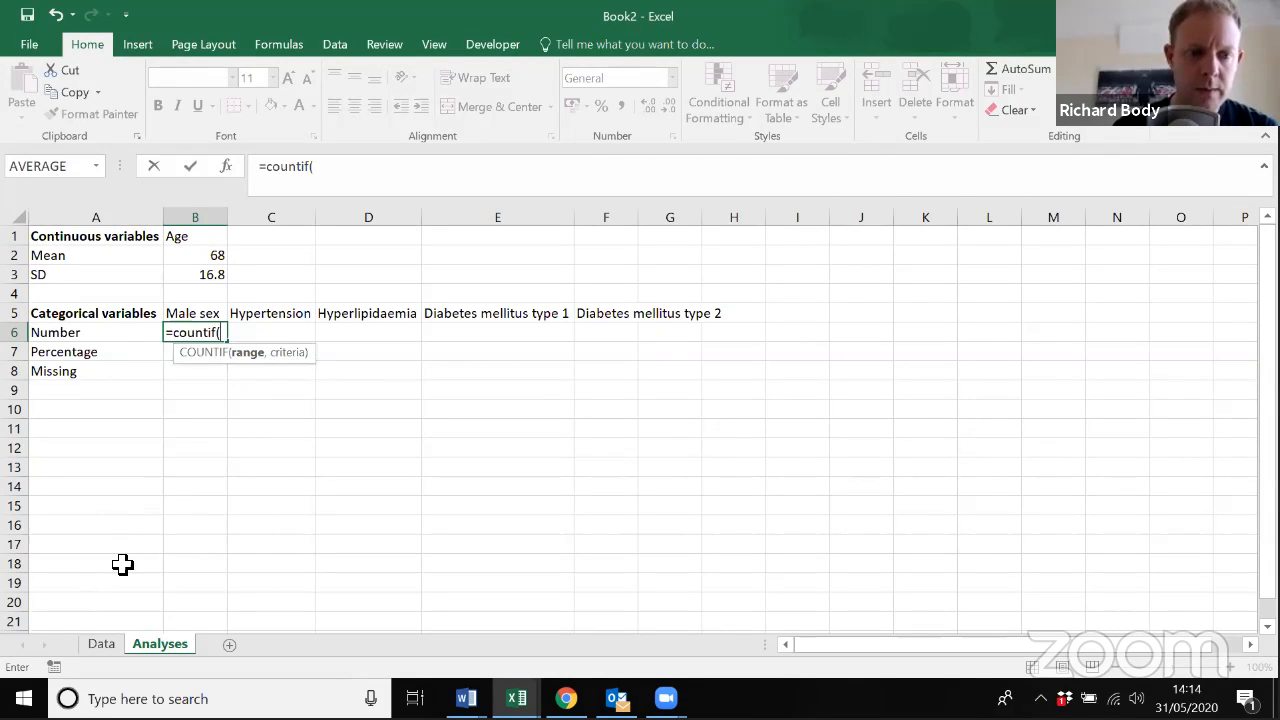
click(101, 645)
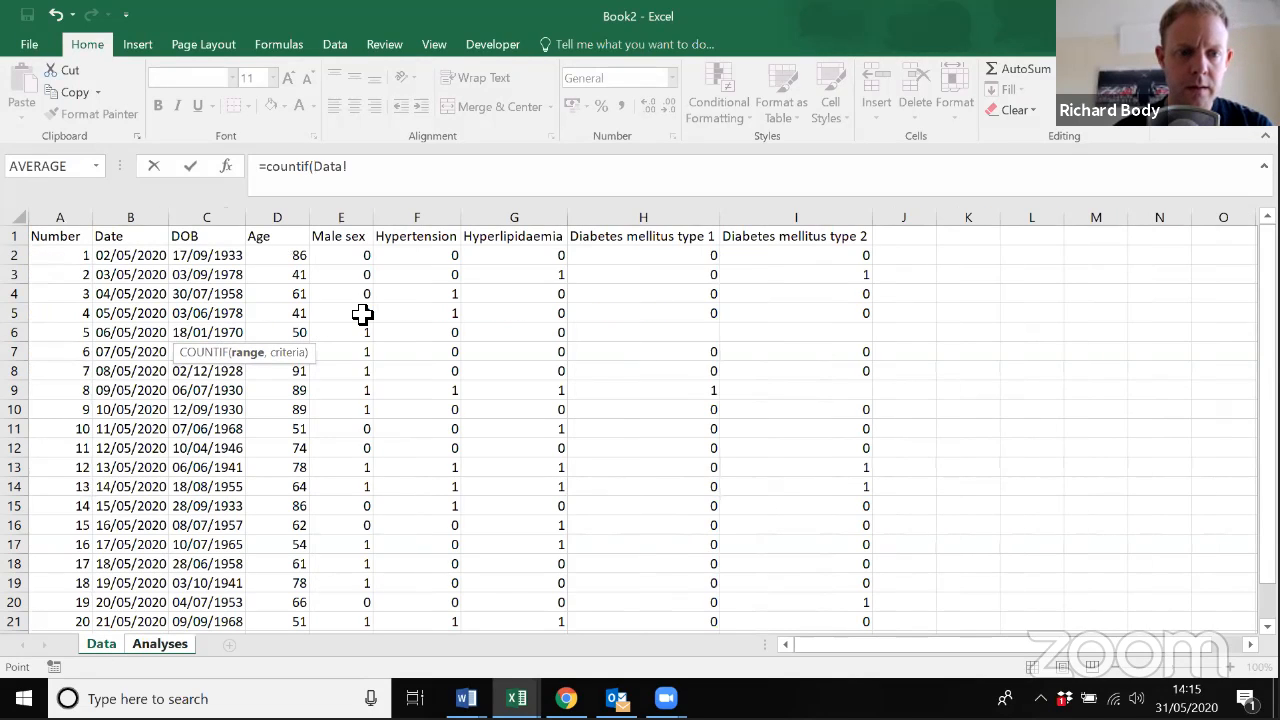
click(352, 258)
drag(352, 258, 322, 623)
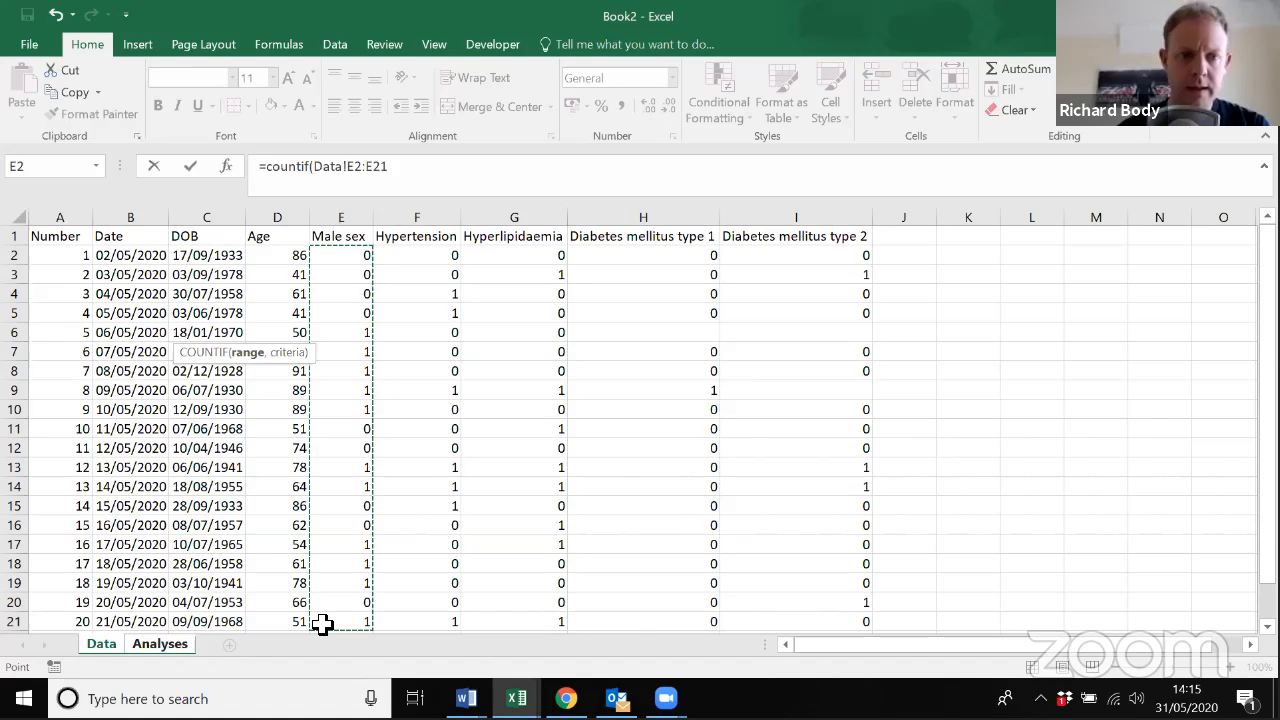
text(,)
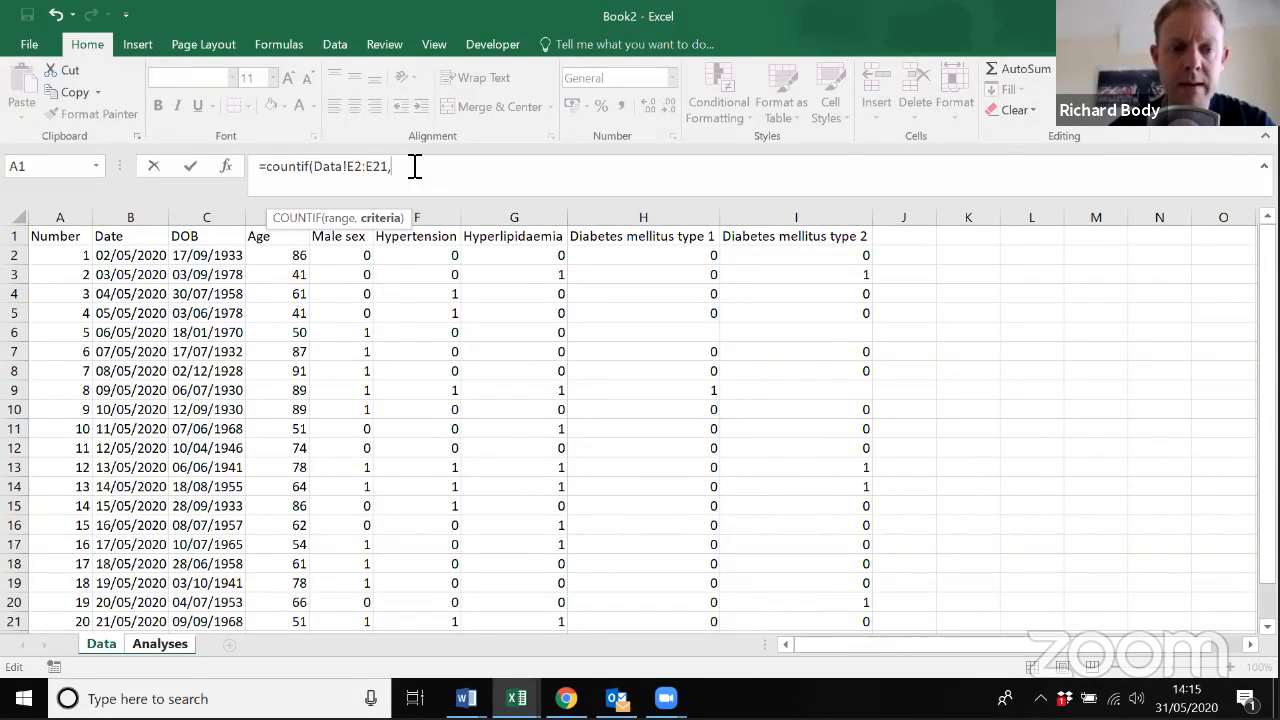
text(1)
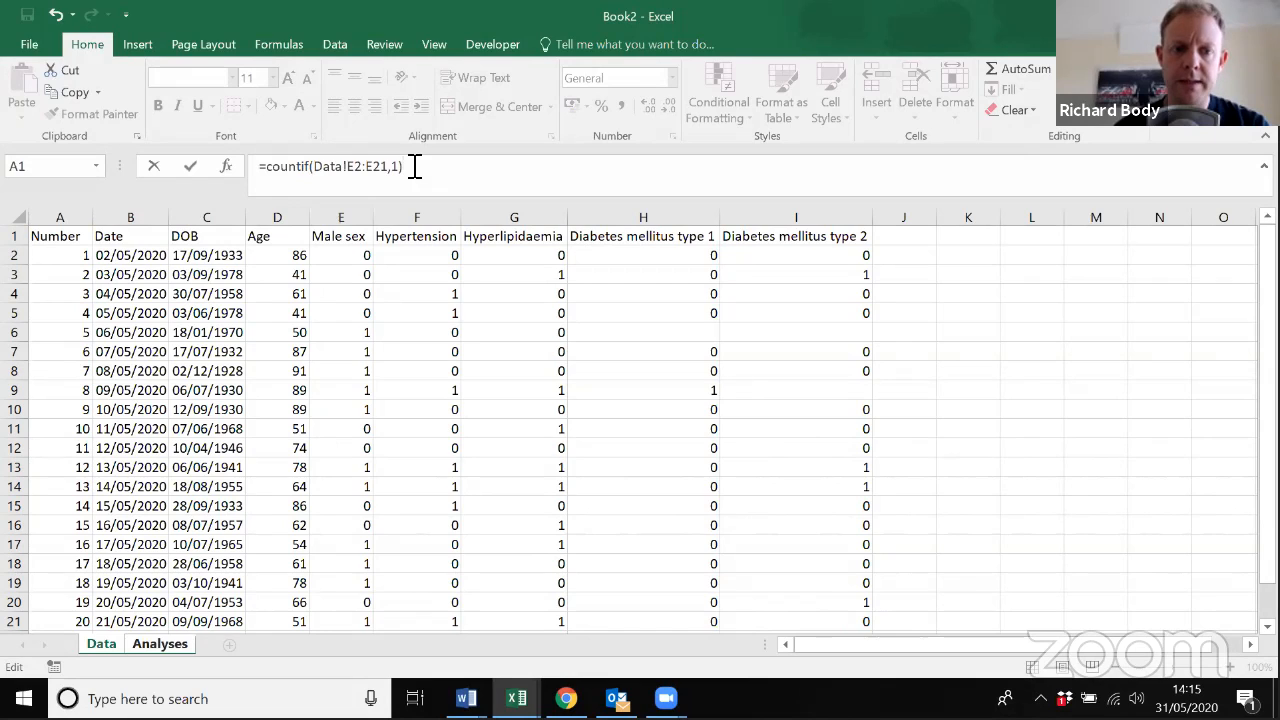
key(Return)
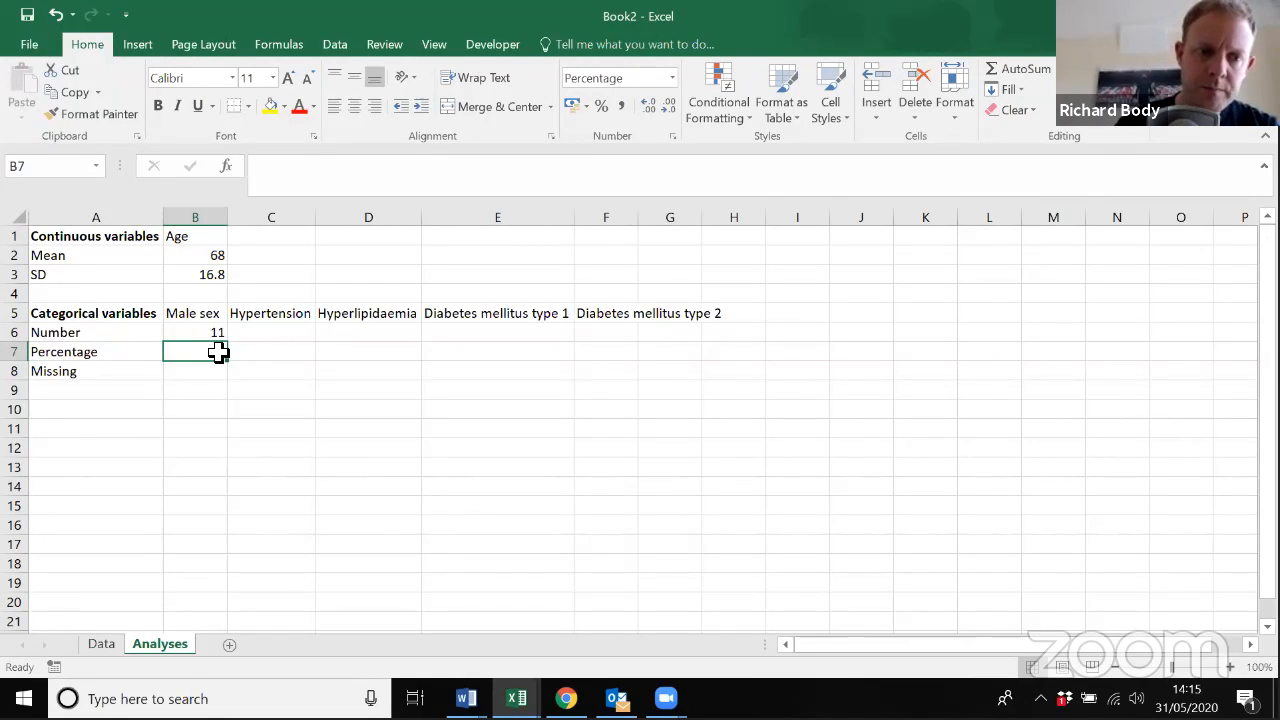
- Calculate the Male sex percentage in B7 by dividing B6 by the COUNTA of Data!E2:E21
text(=B)
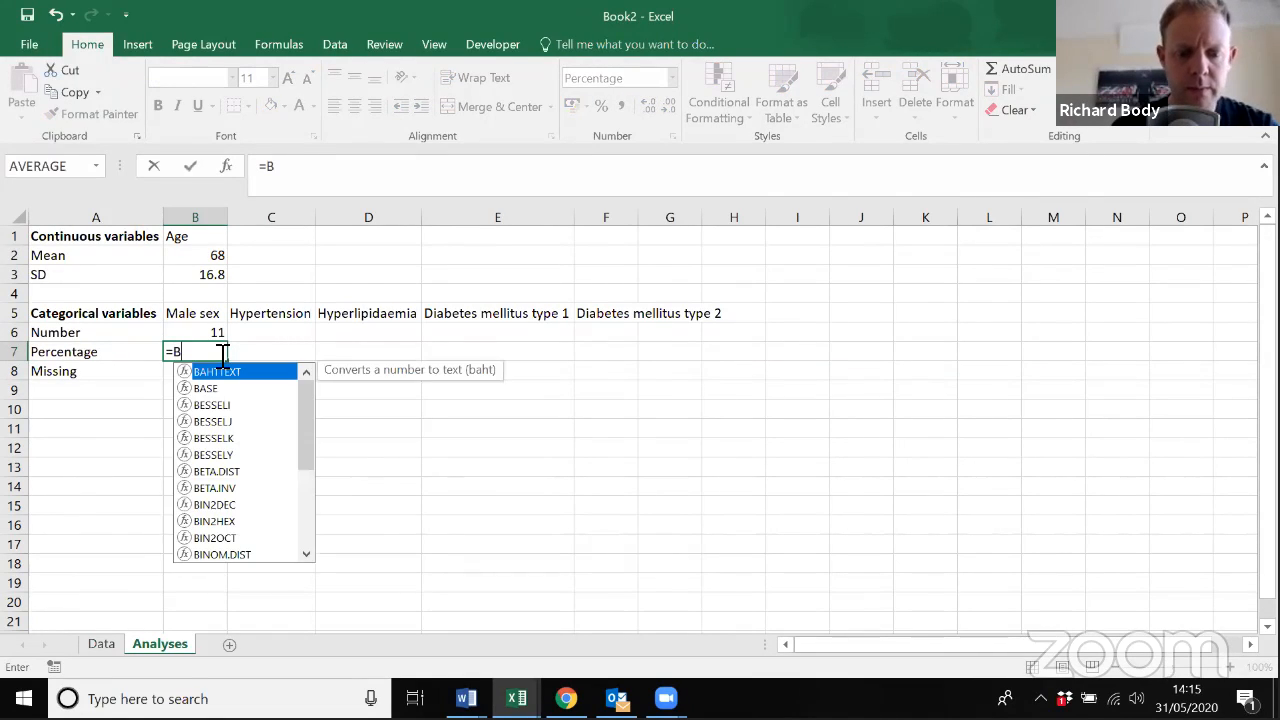
text(6/)
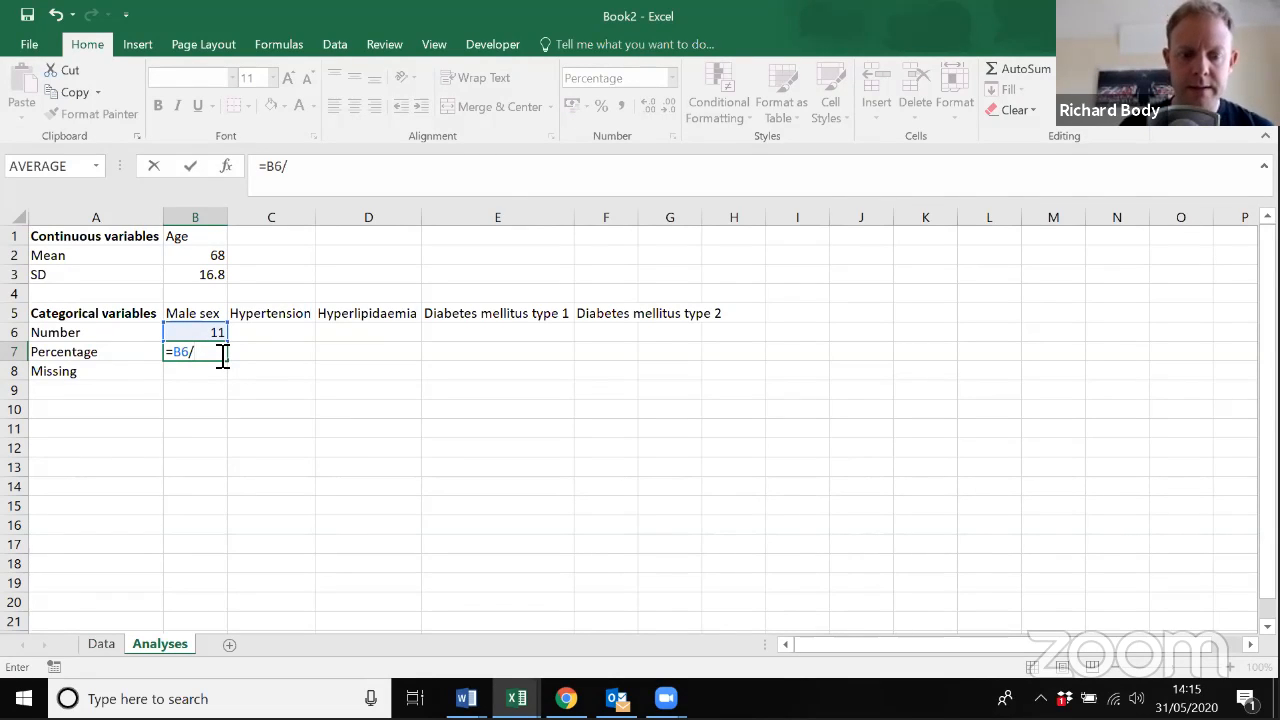
text(counta)
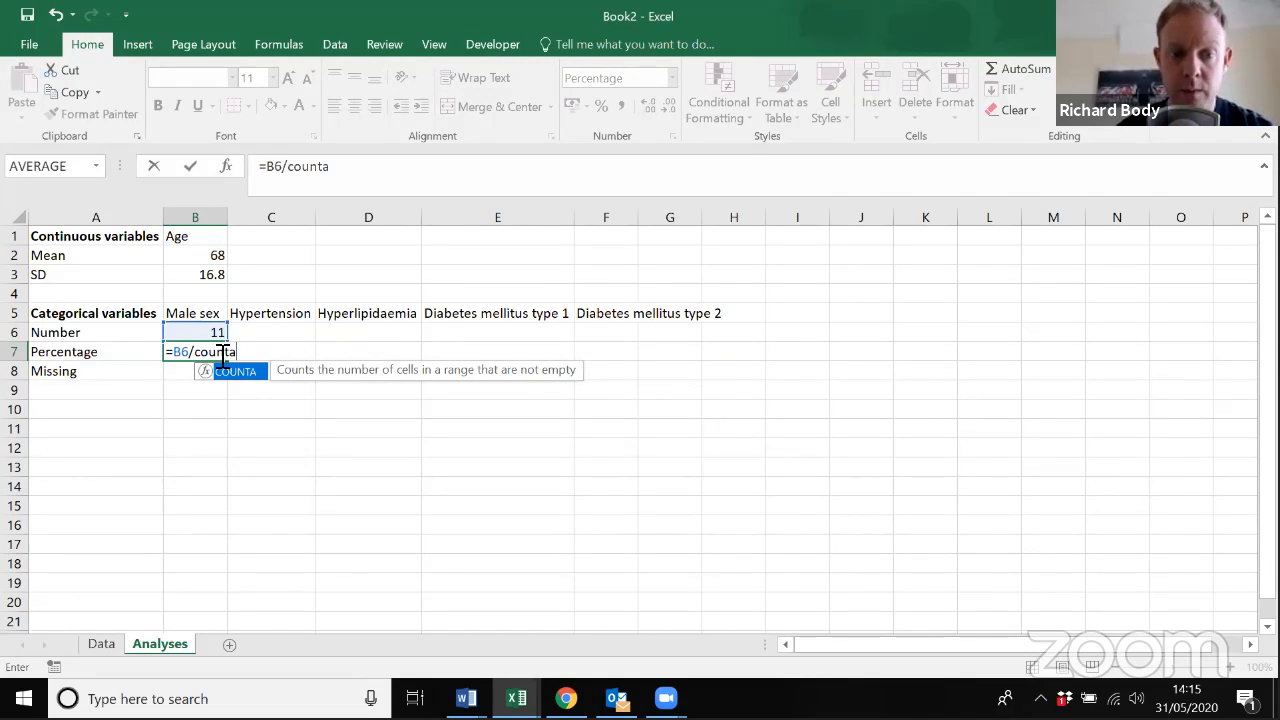
text(()
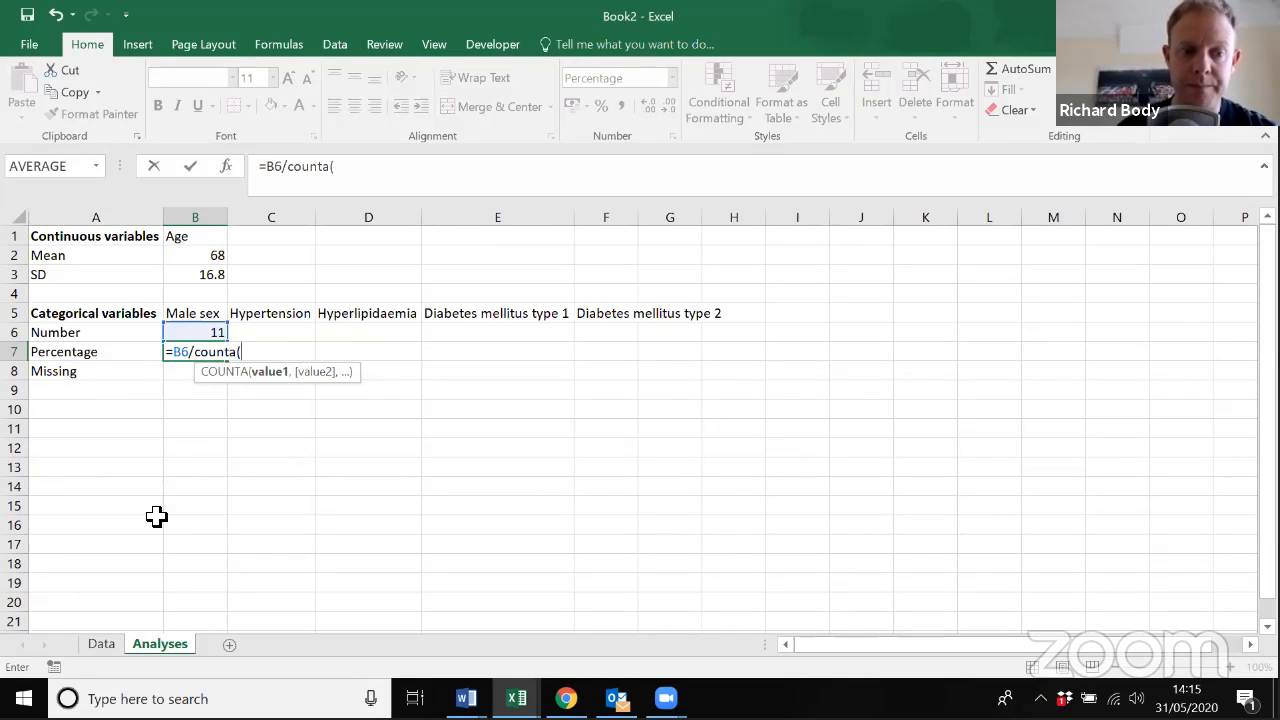
click(100, 643)
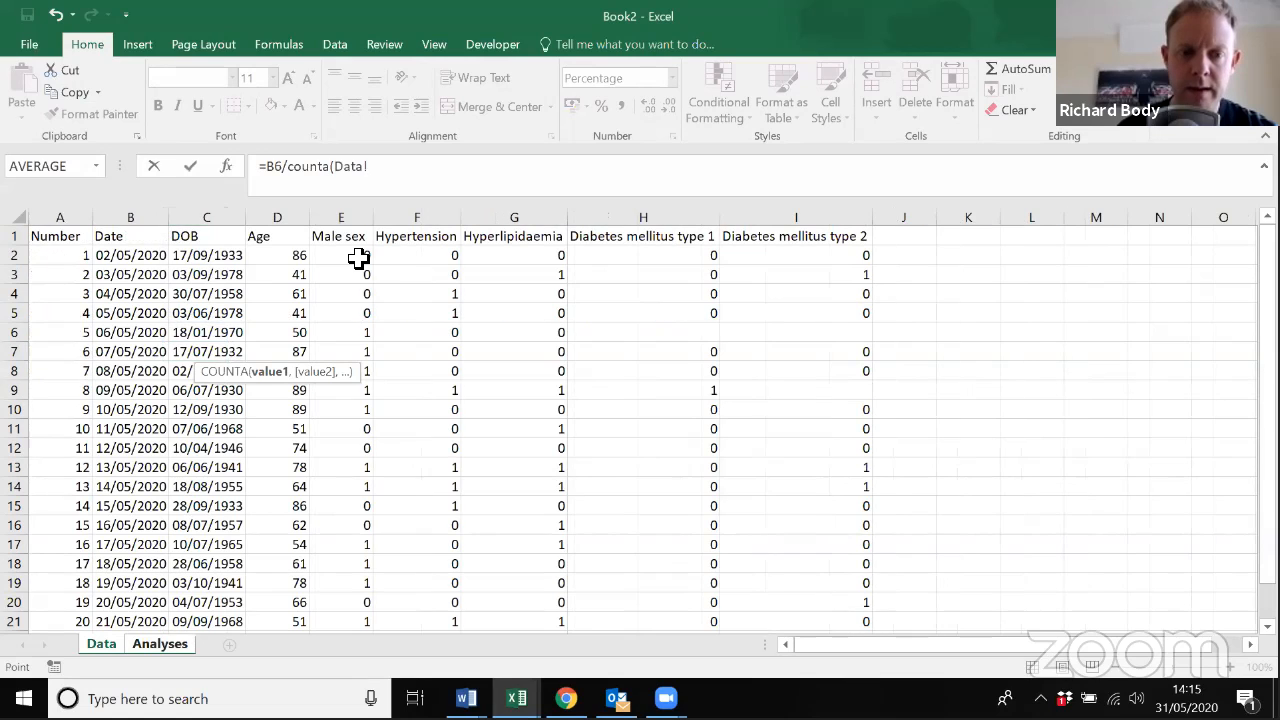
drag(358, 258, 336, 626)
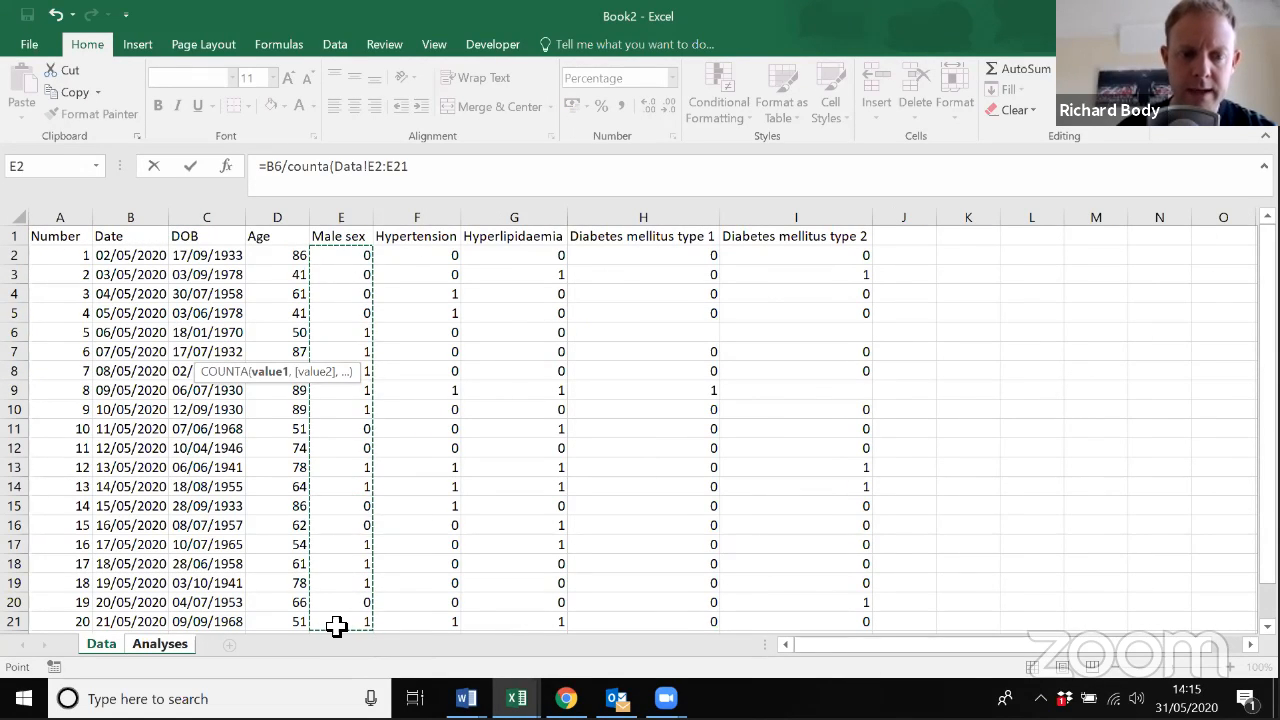
click(471, 183)
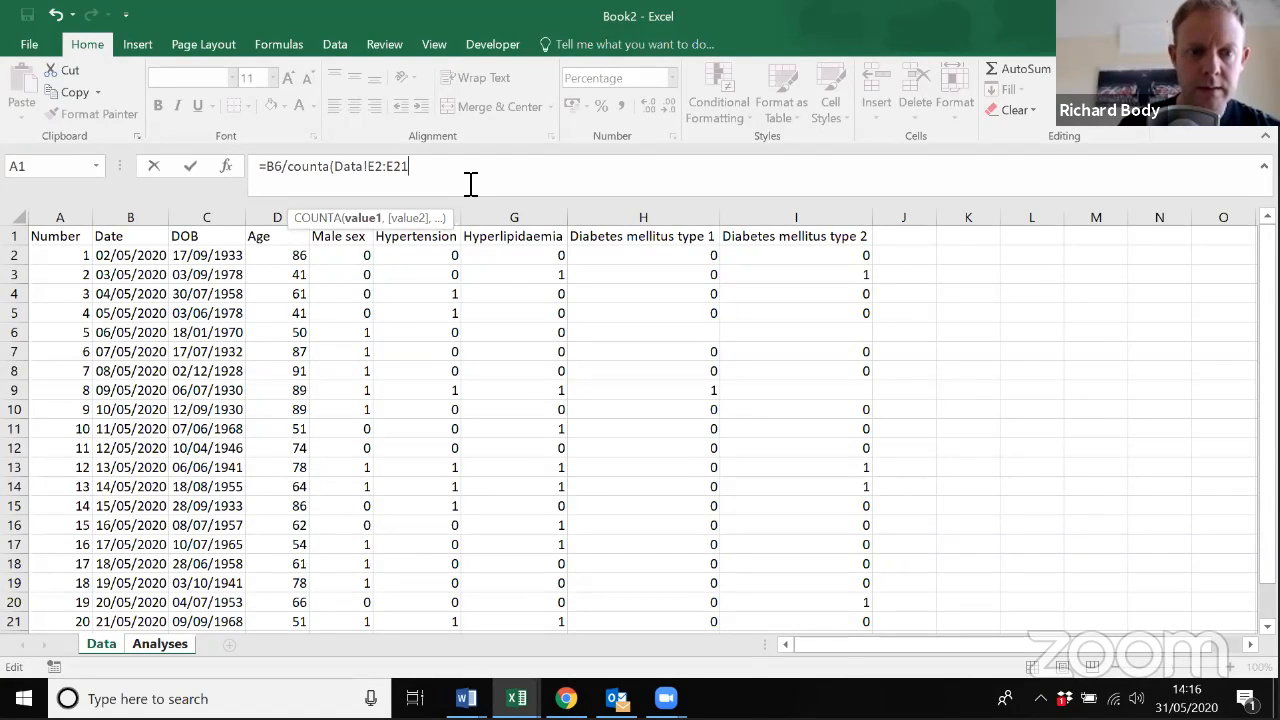
click(288, 174)
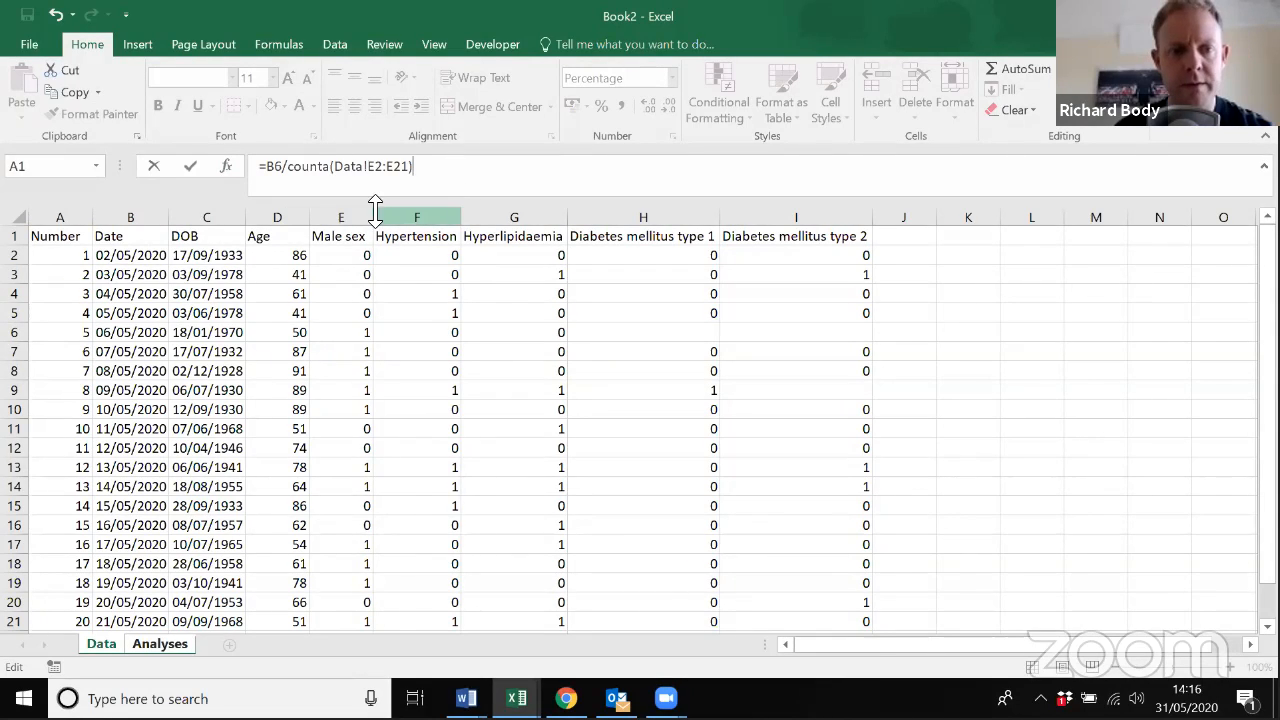
key(Return)
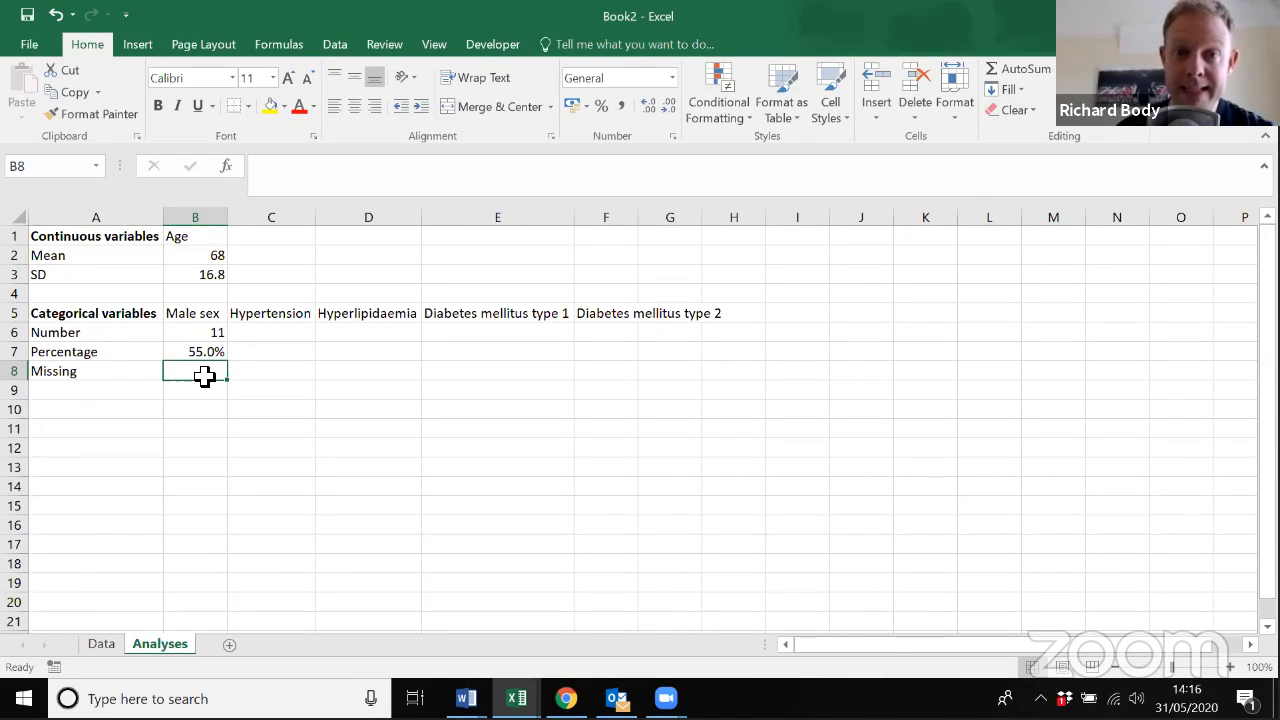
- Count the missing Male sex values in B8 with a COUNTIF formula over Data!E2:E21, using "" as the criterion
text(=)
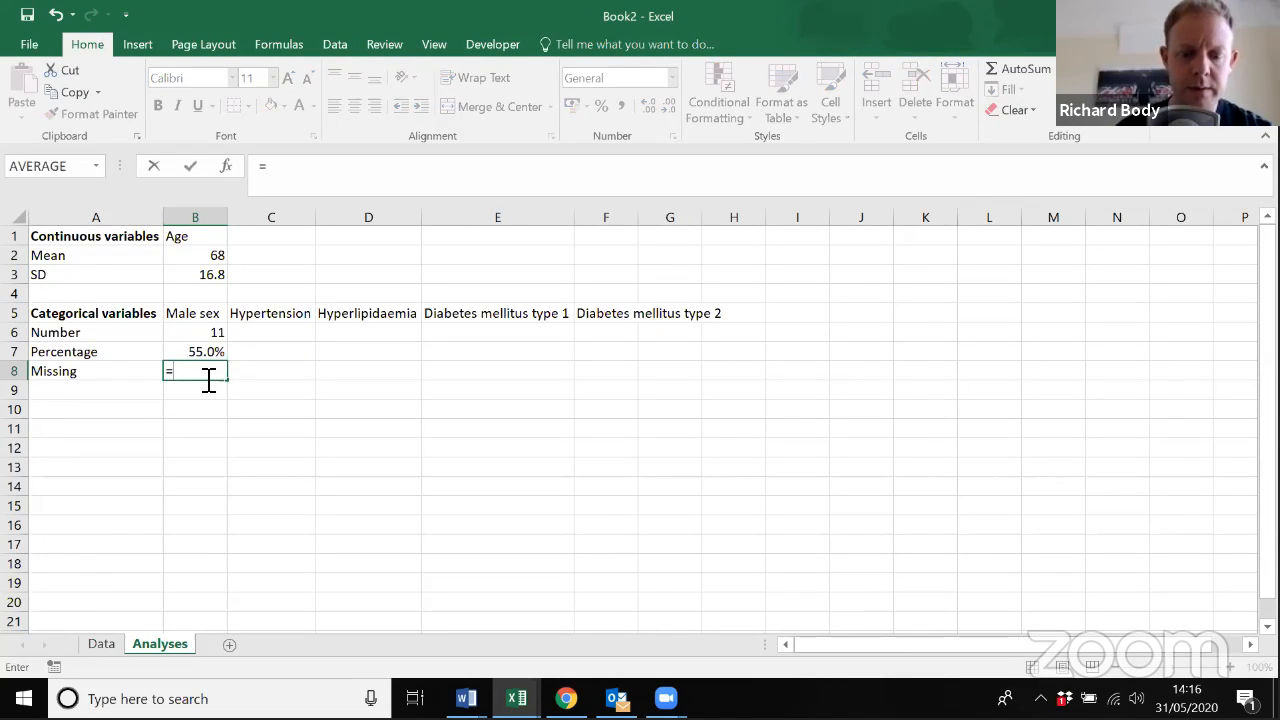
text(countif()
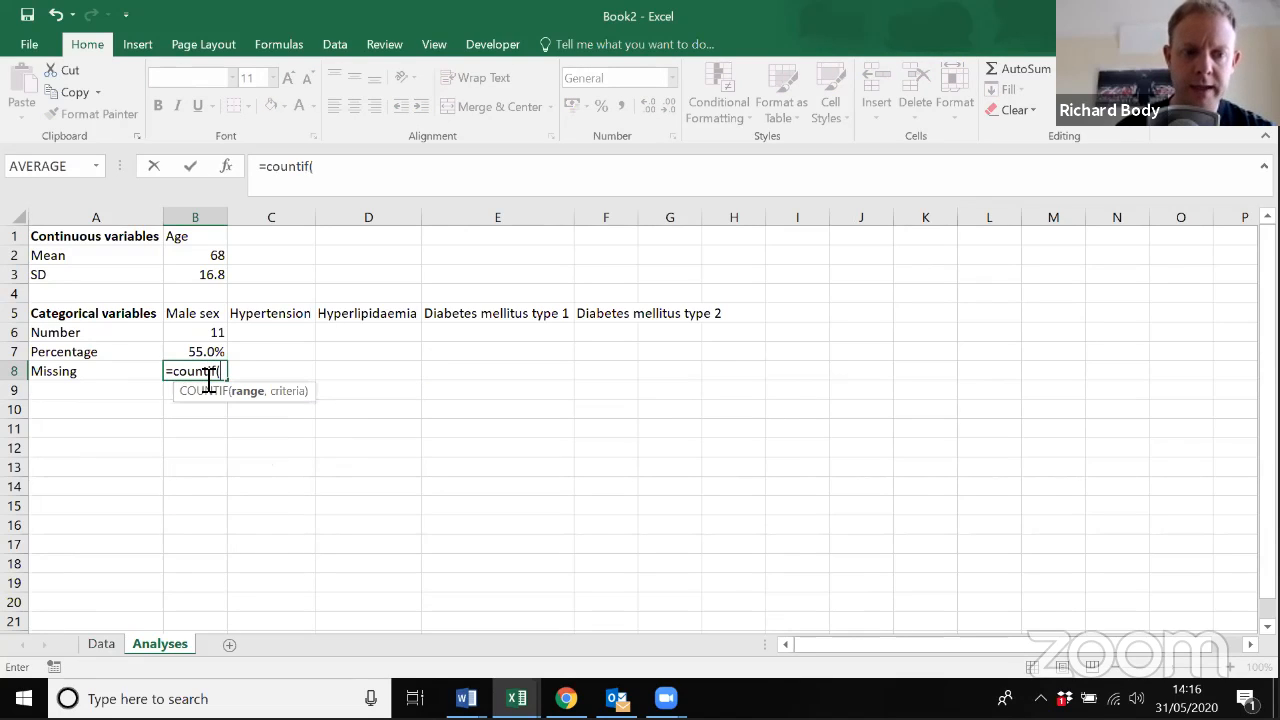
click(101, 644)
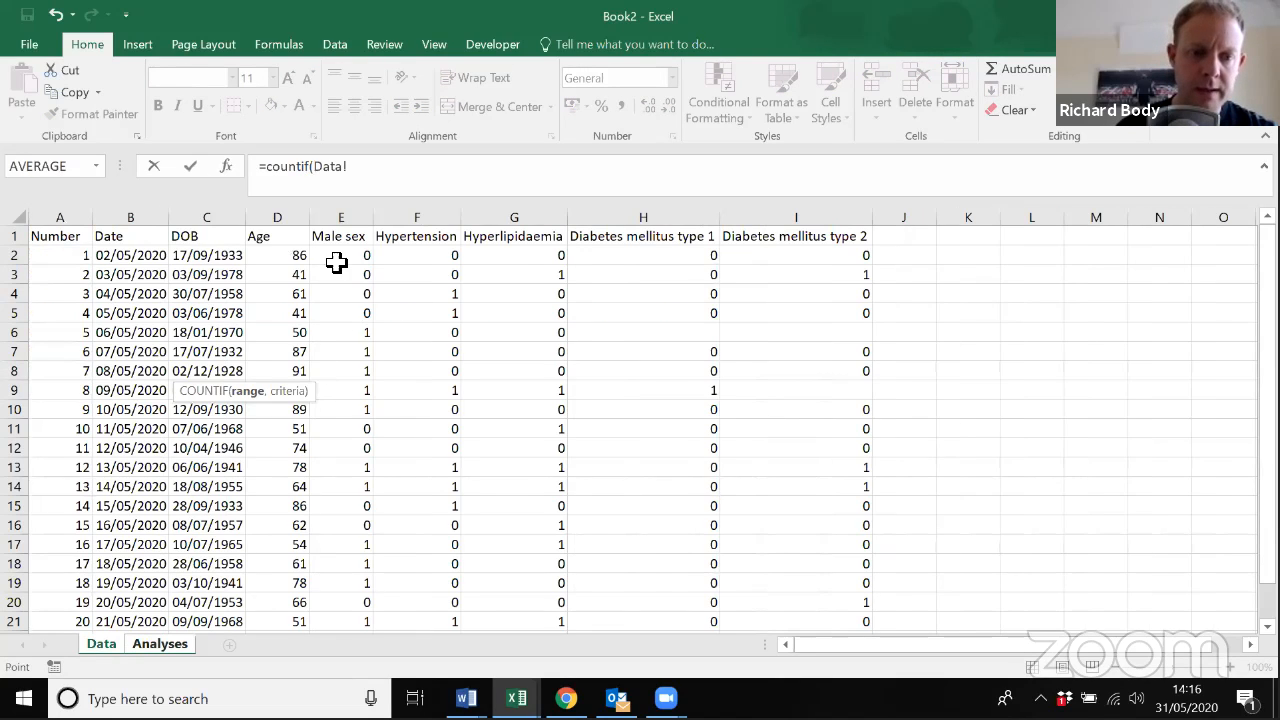
drag(340, 260, 333, 626)
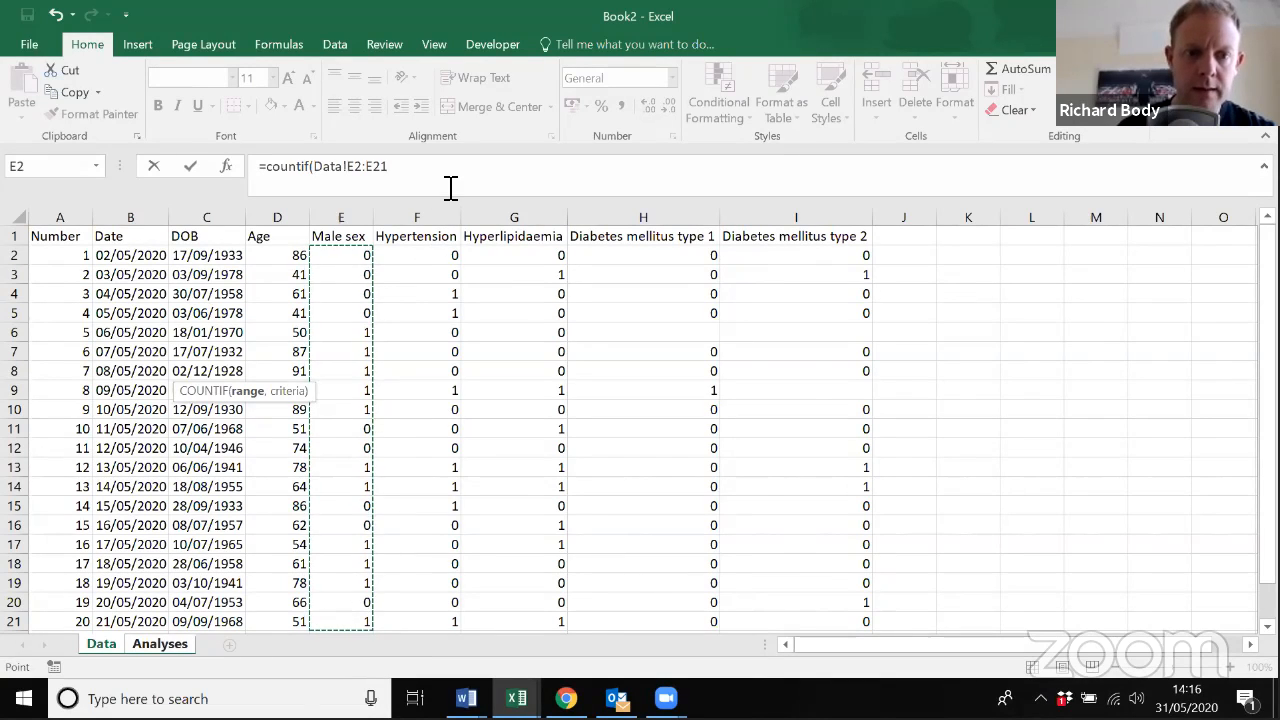
text(,)
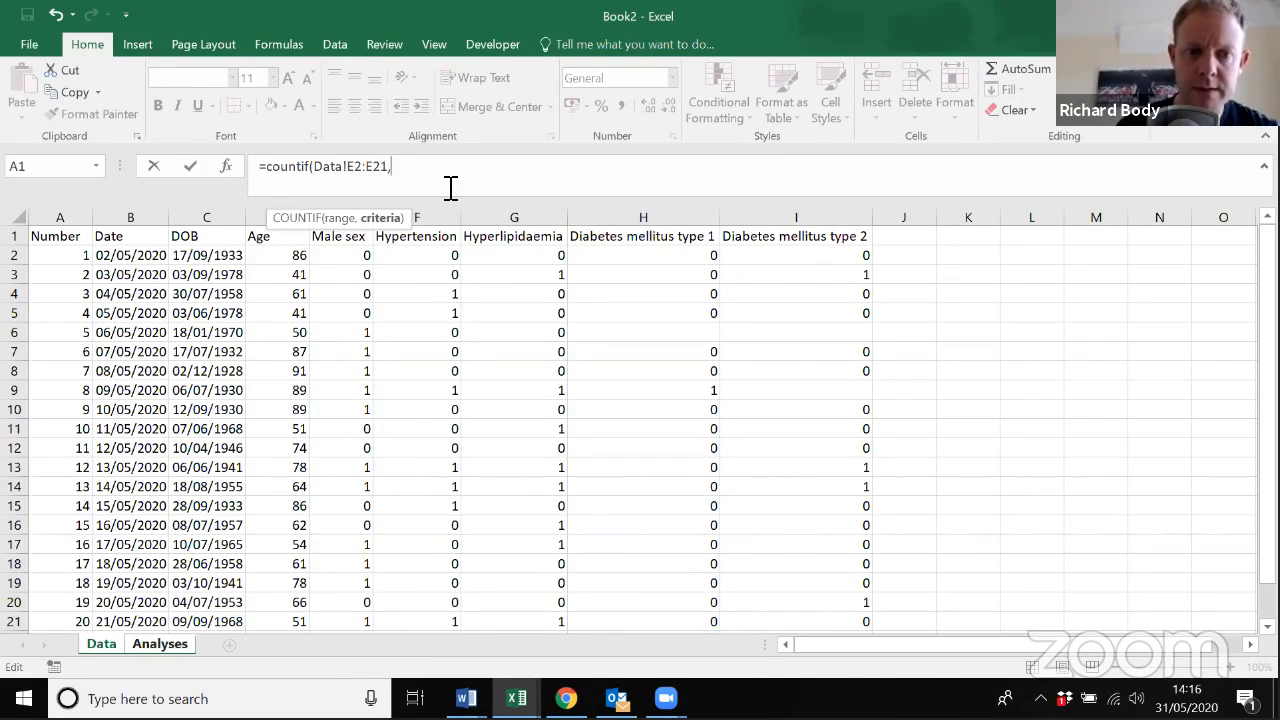
text("")
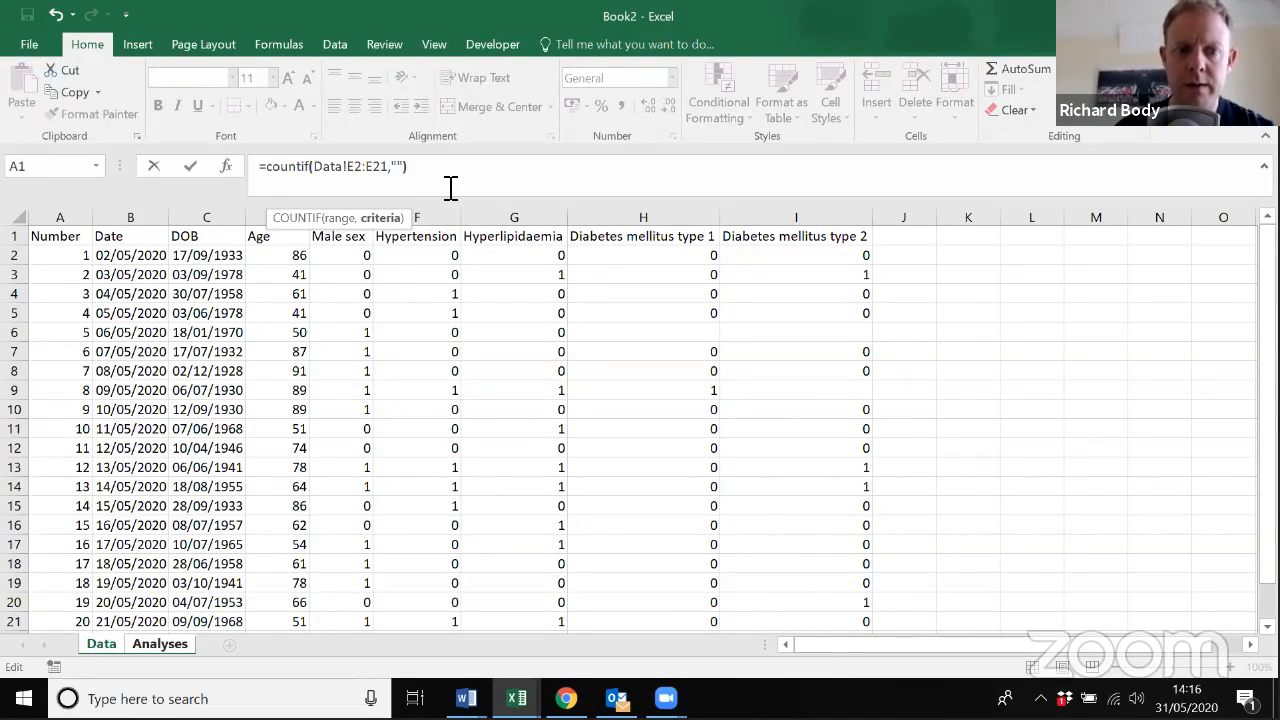
key(Return)
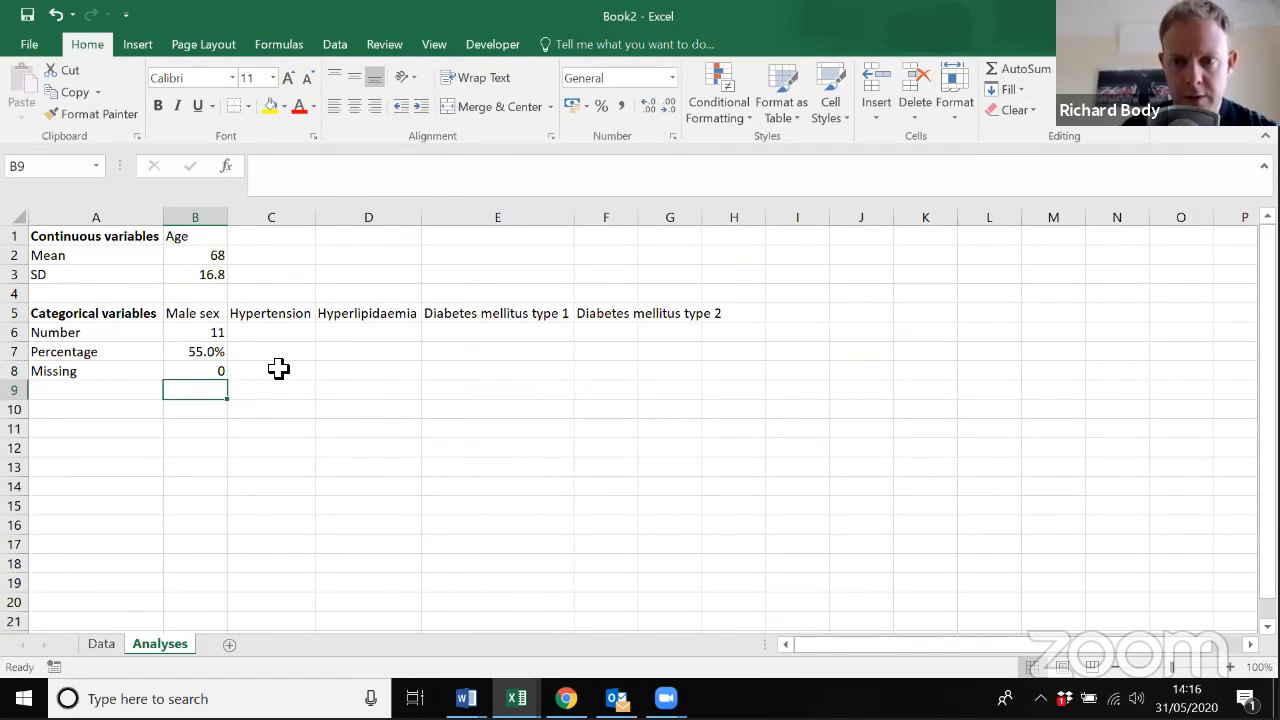
- Compare the order of the categorical headings in row 5 with the column order on the Data sheet
click(204, 314)
key(Right)
key(Right)
key(Right)
key(Right)
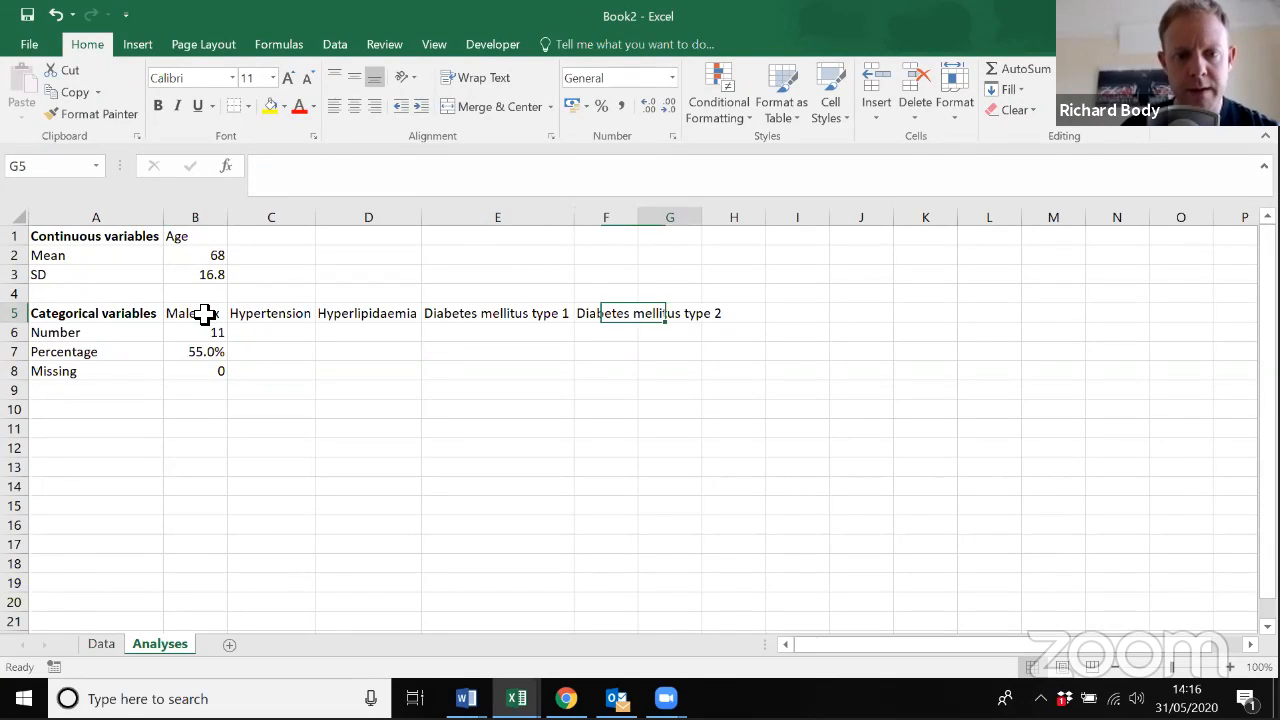
key(Left)
key(Left)
key(Left)
key(Left)
key(Right)
key(Right)
key(Right)
key(Right)
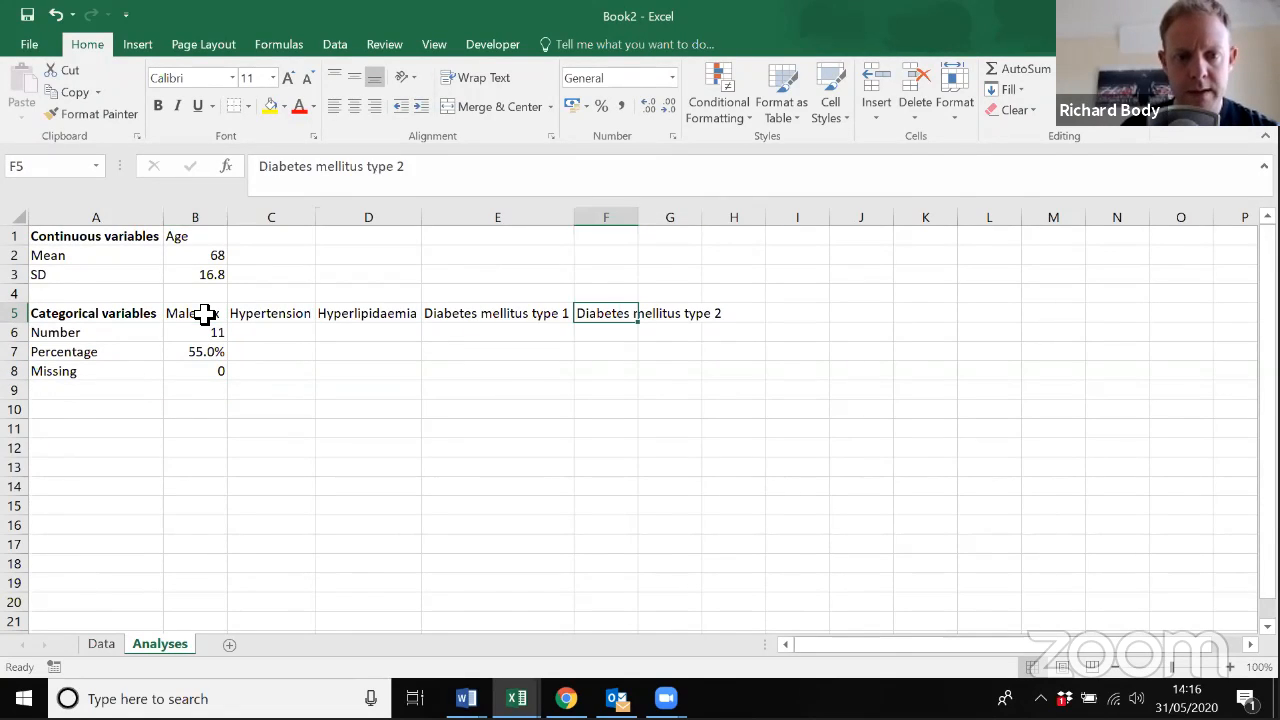
key(Left)
key(Left)
key(Left)
key(Left)
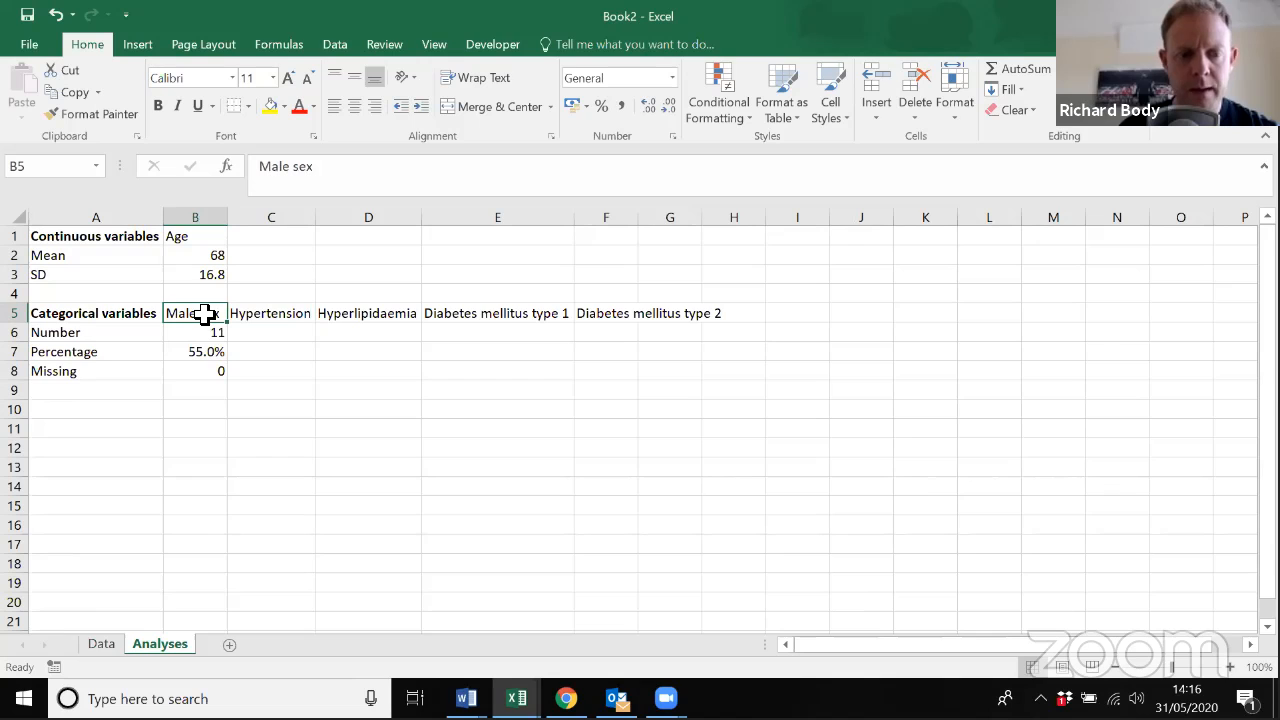
right_click(100, 646)
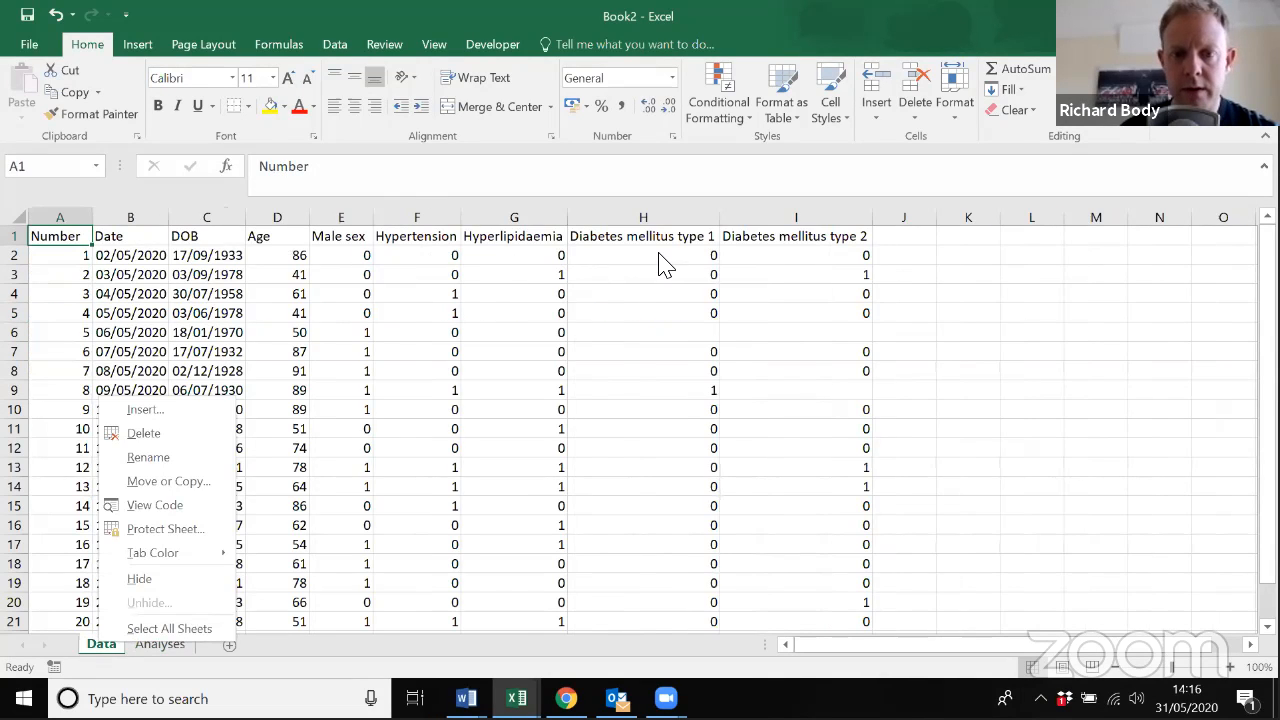
click(183, 652)
click(183, 652)
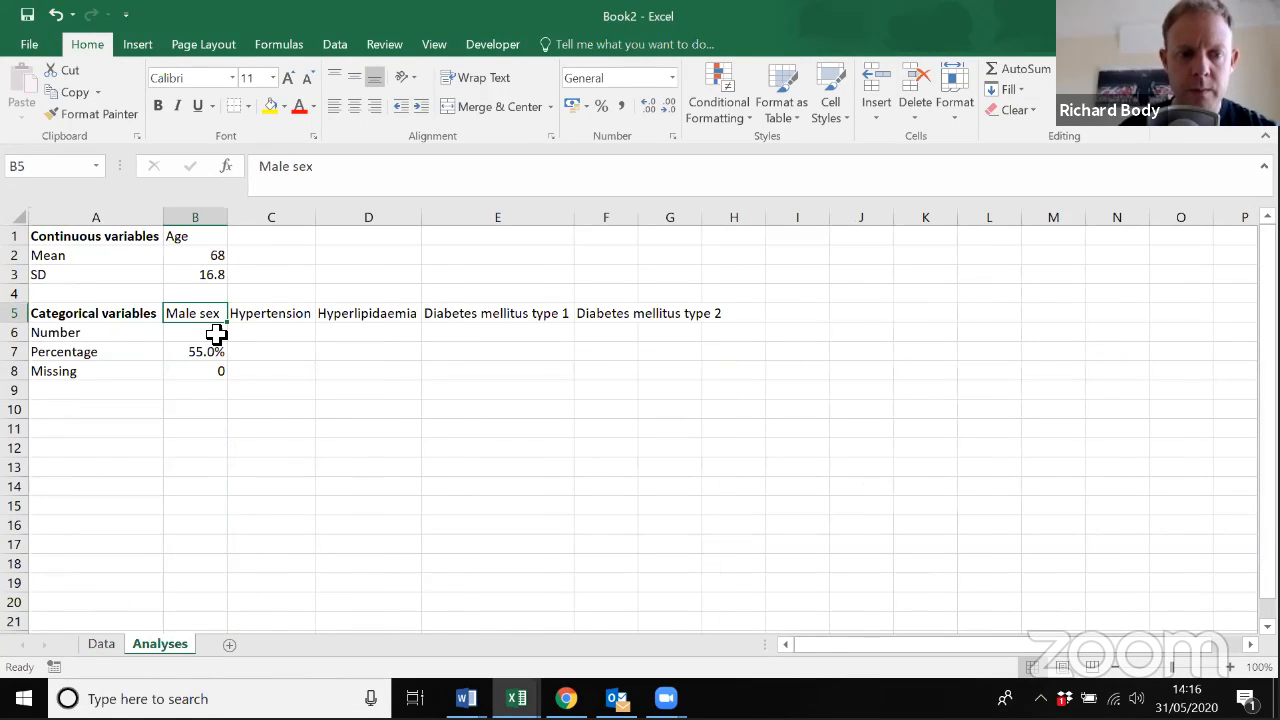
- Copy the Male sex formulas in B6:B8 across to C6:F8 for the hypertension, hyperlipidaemia and diabetes columns
drag(217, 334, 218, 368)
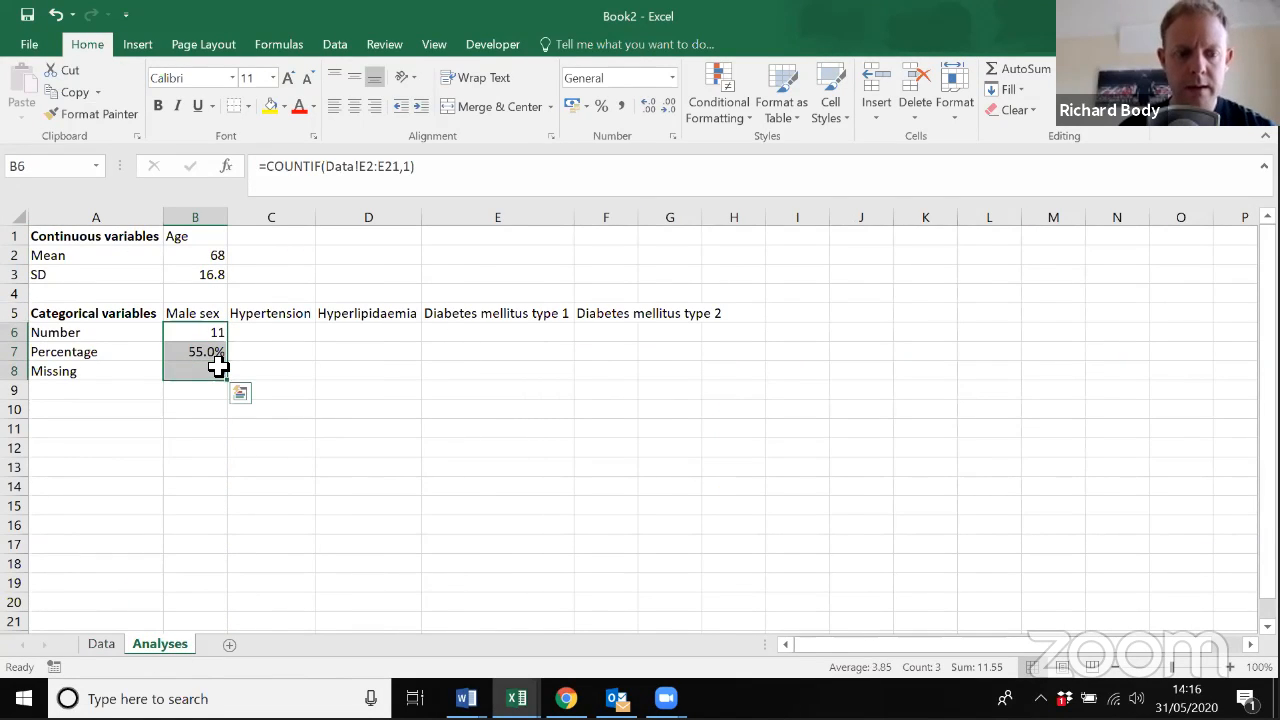
key(ctrl+c)
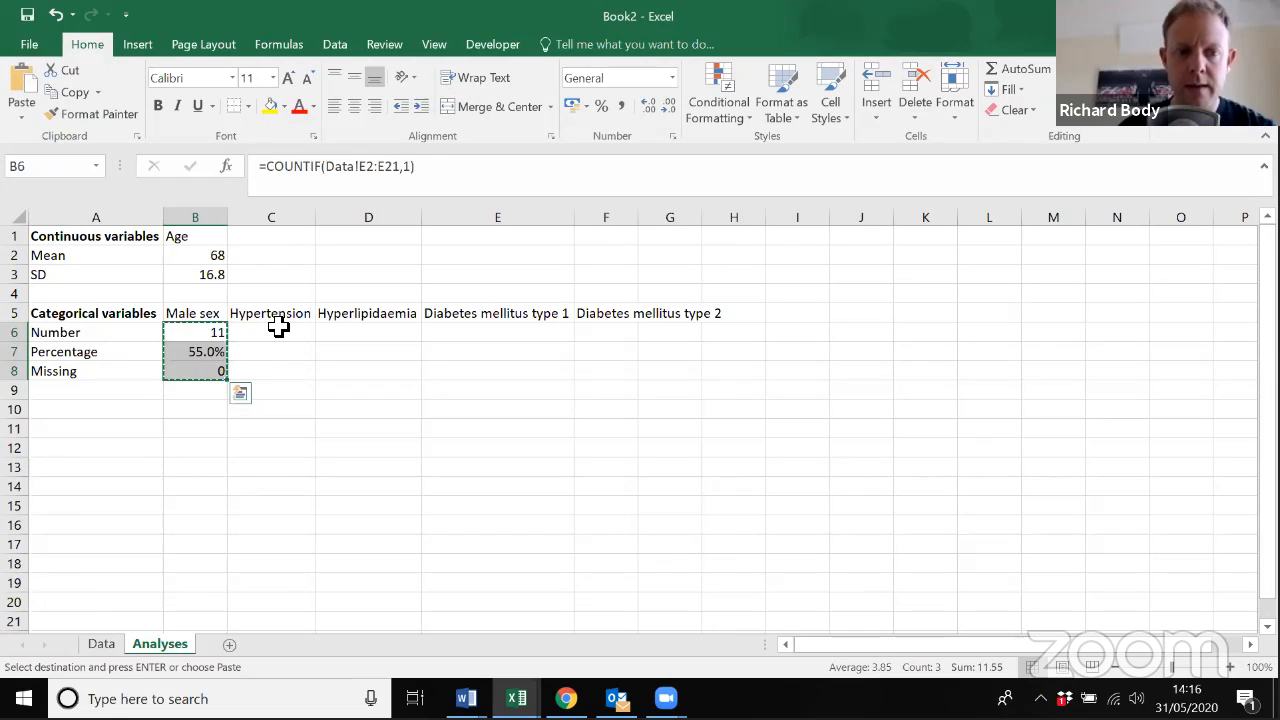
drag(278, 335, 580, 376)
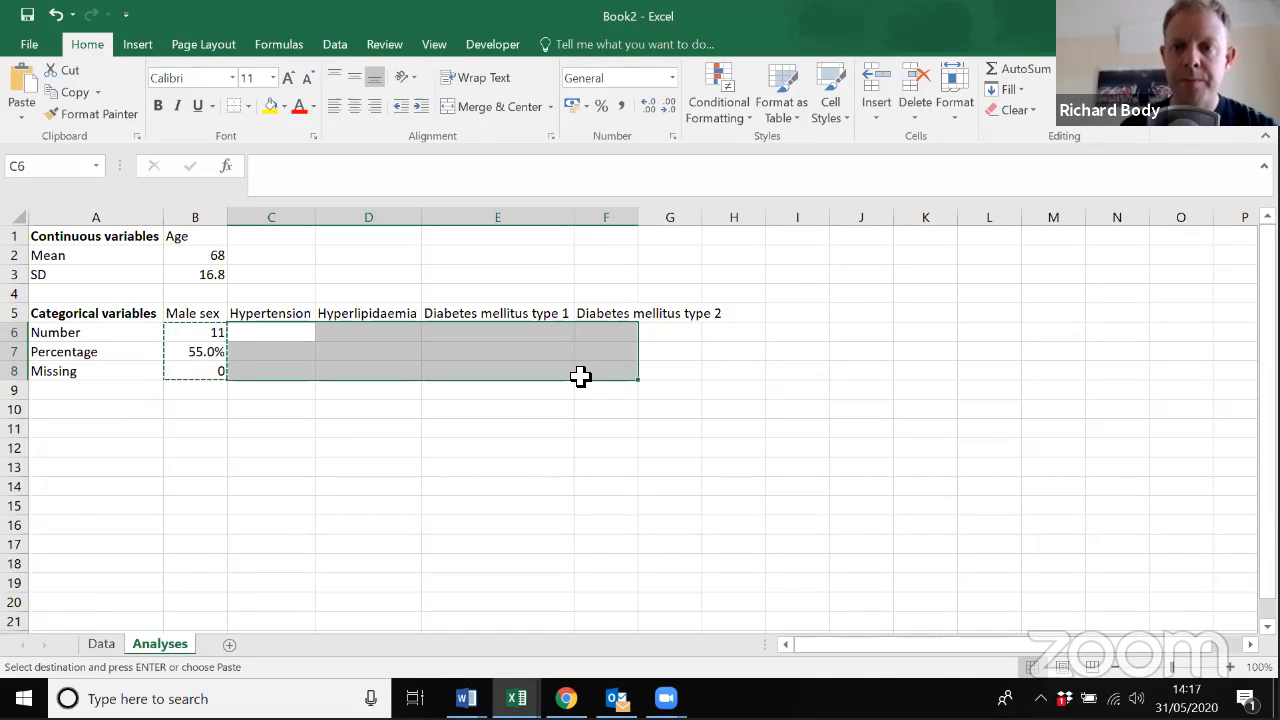
key(ctrl+v)
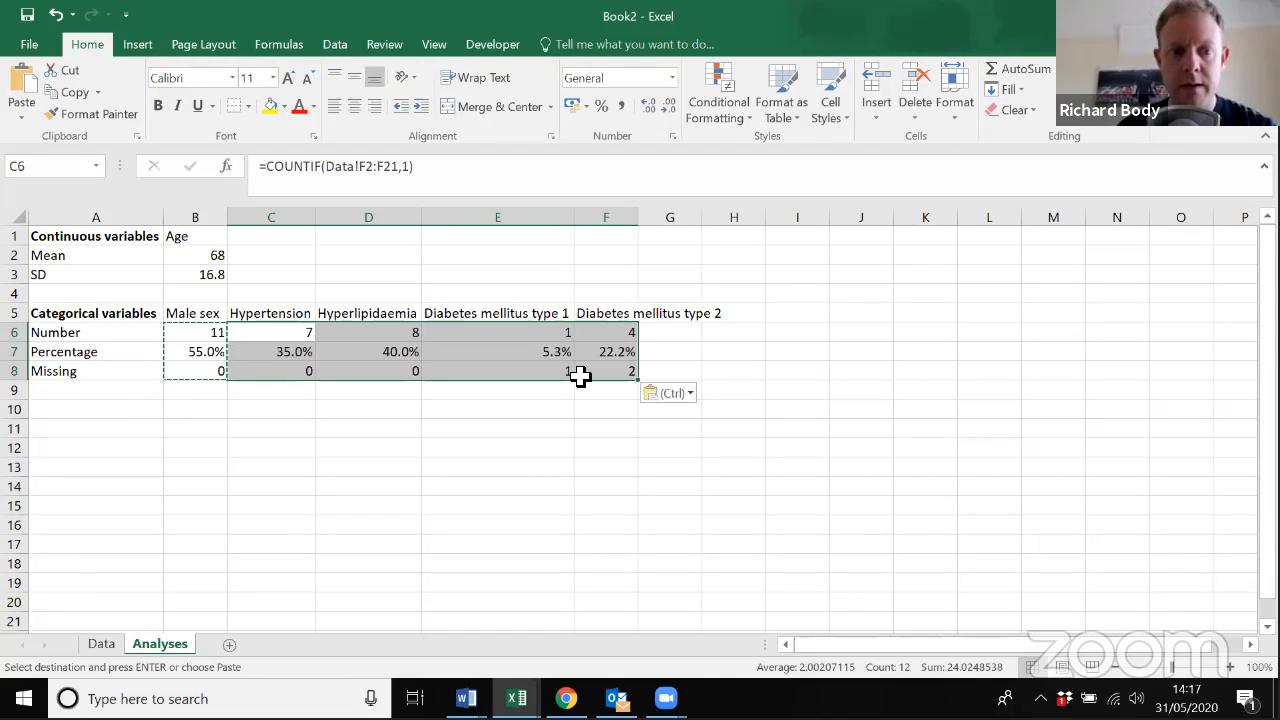
- Check the Number formulas in B6 to E6 against the matching variable columns on the Data sheet
key(Left)
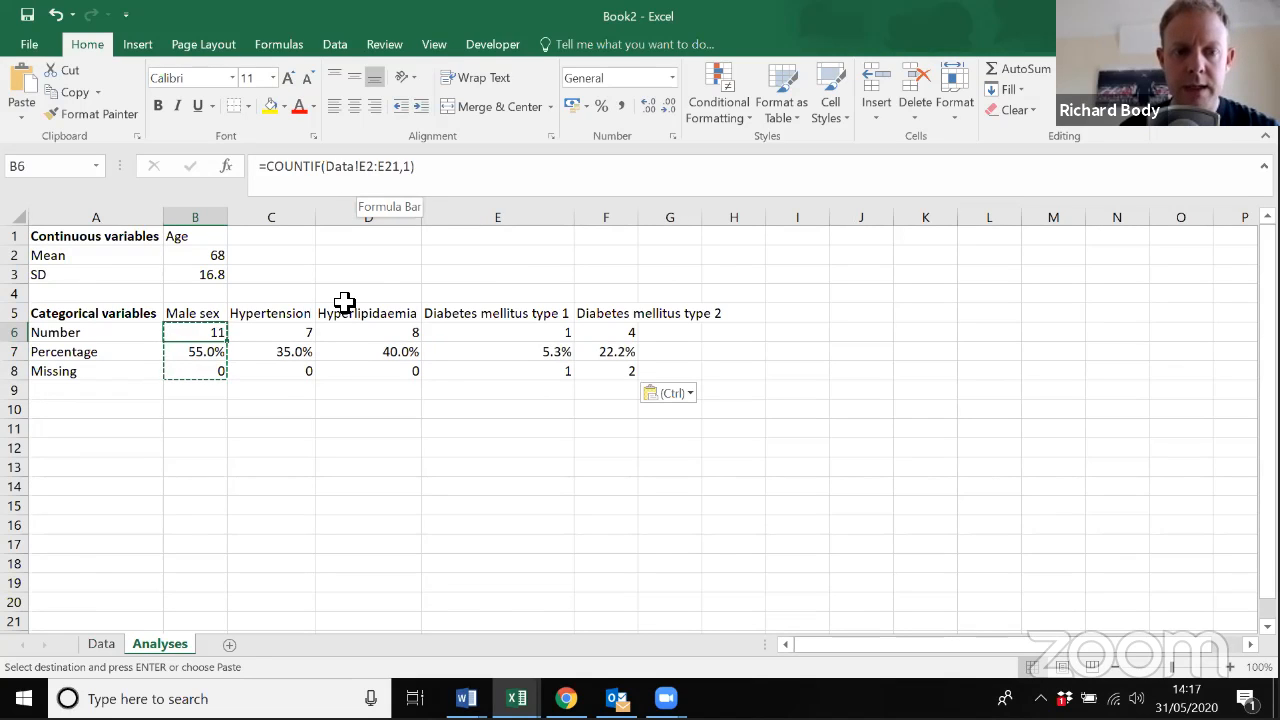
click(303, 333)
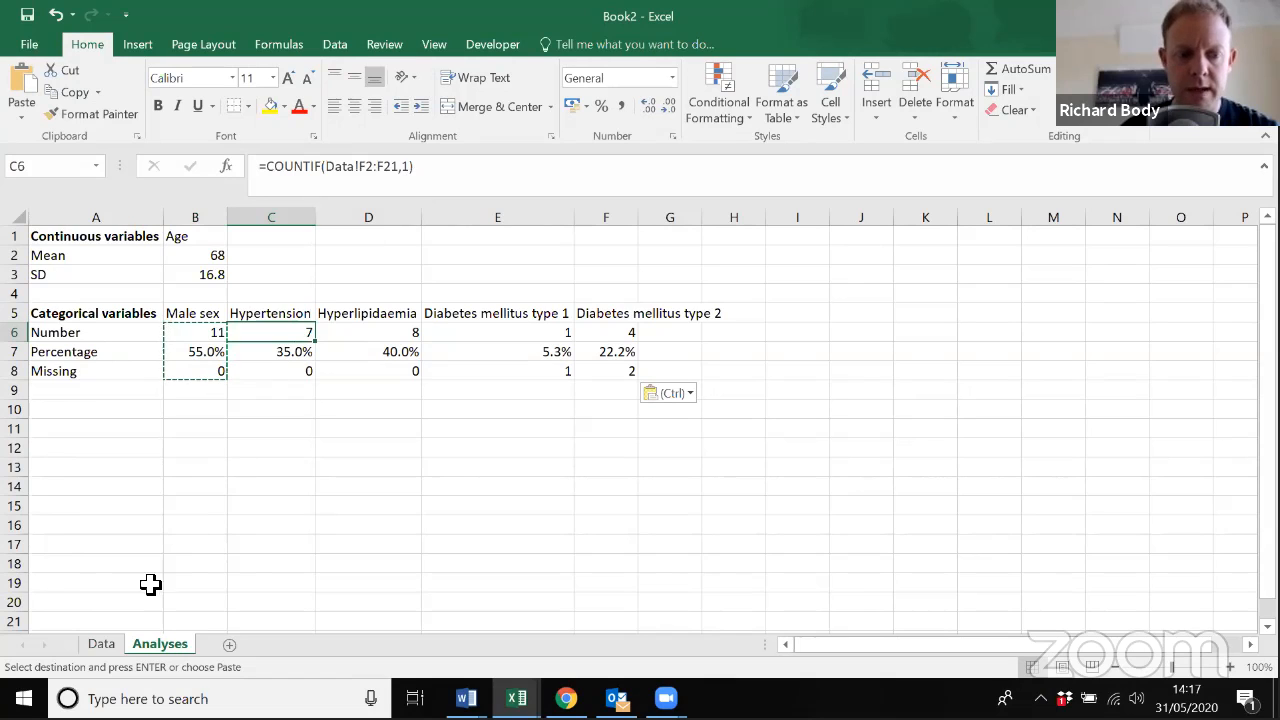
click(103, 646)
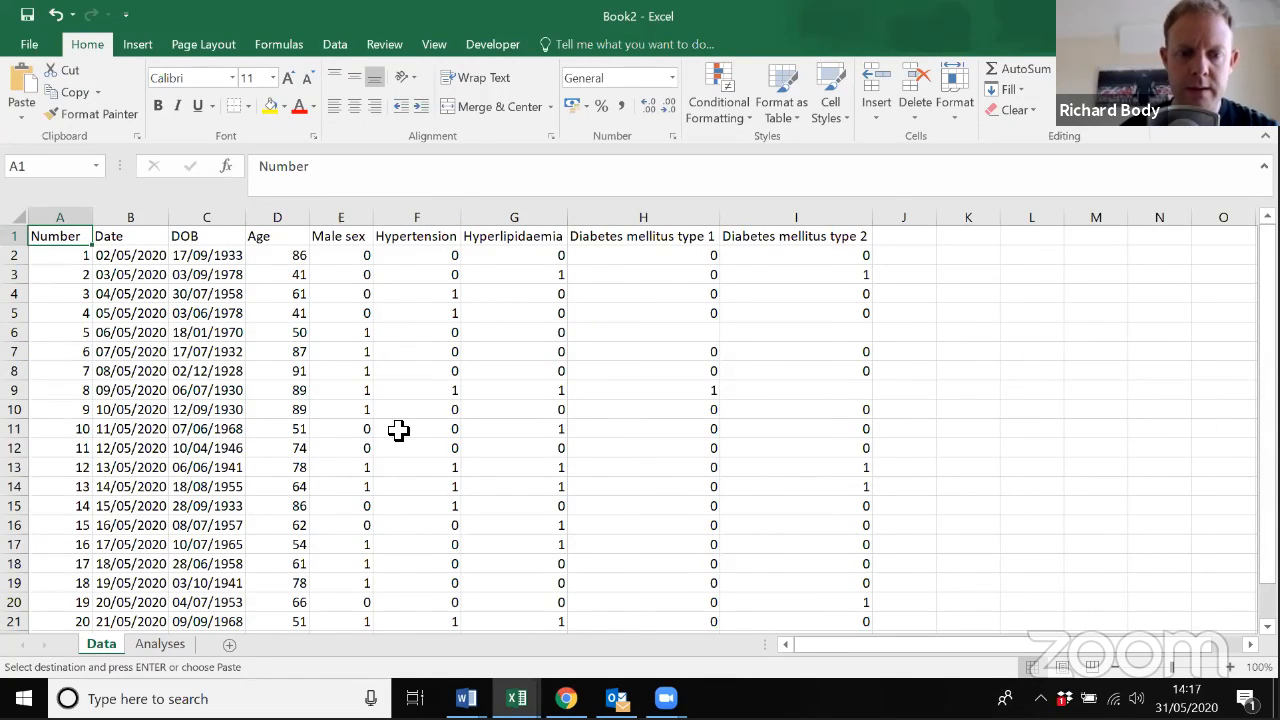
click(160, 645)
click(372, 340)
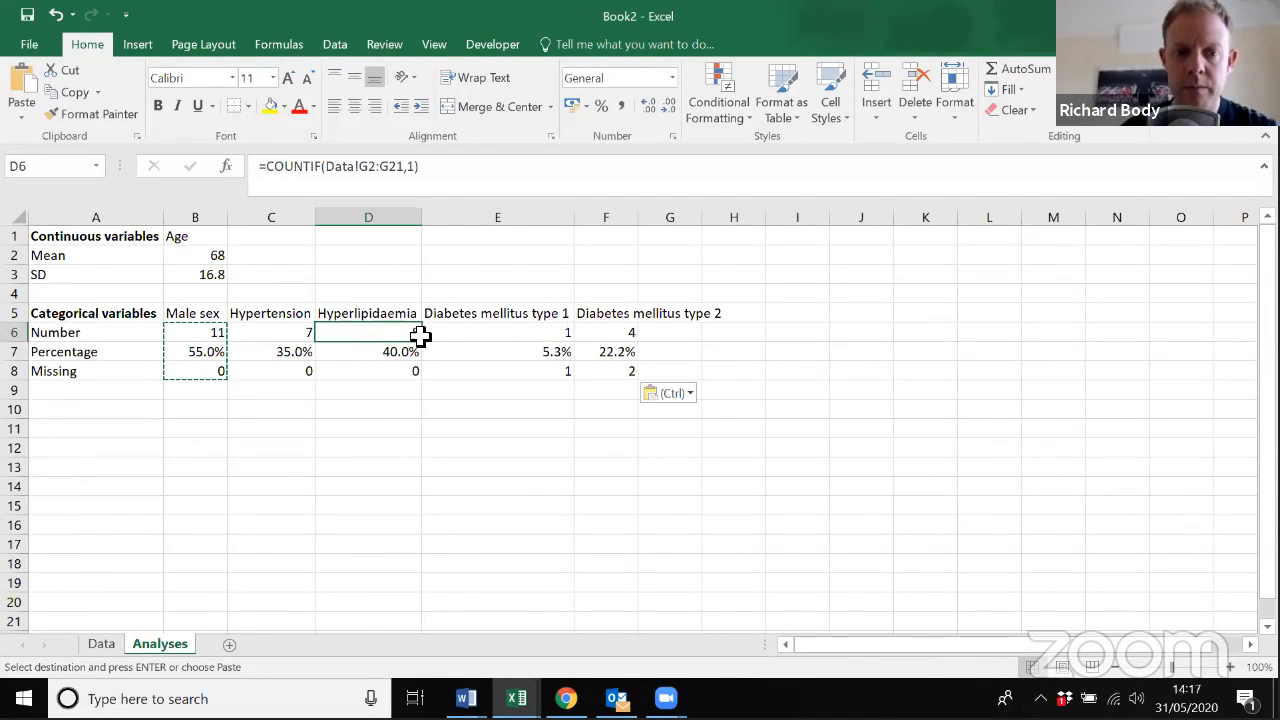
click(493, 333)
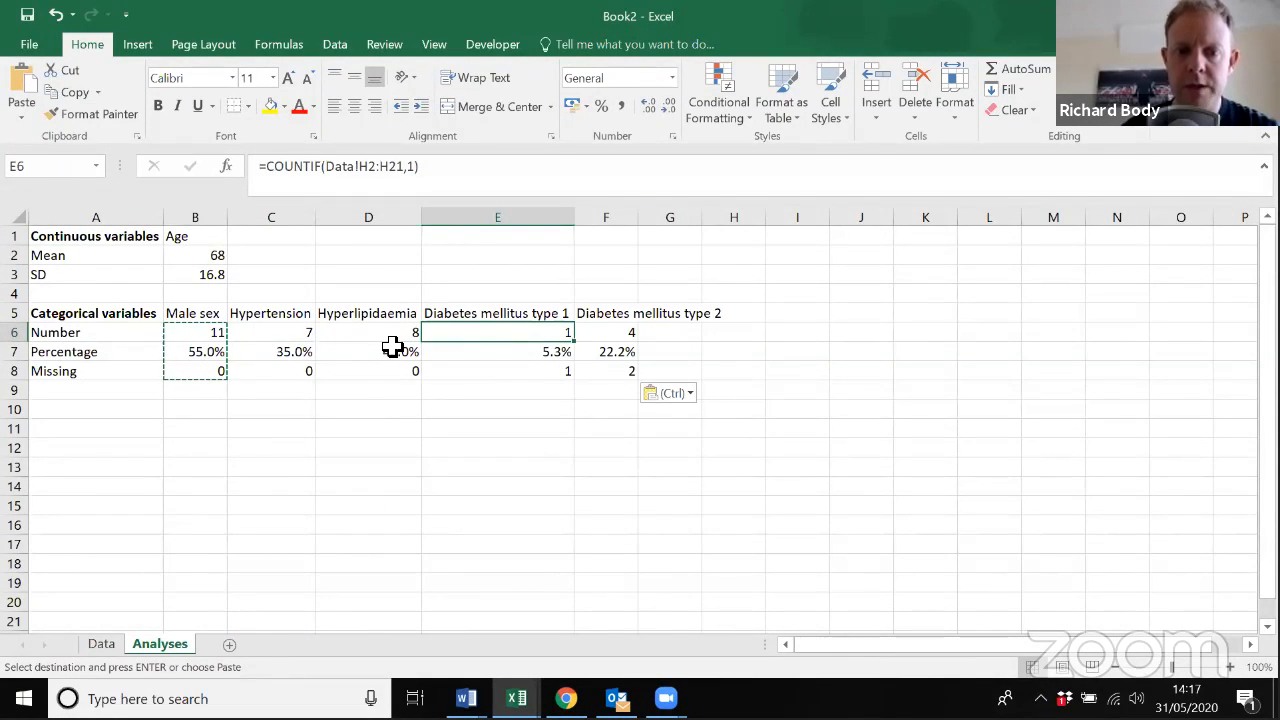
click(215, 404)
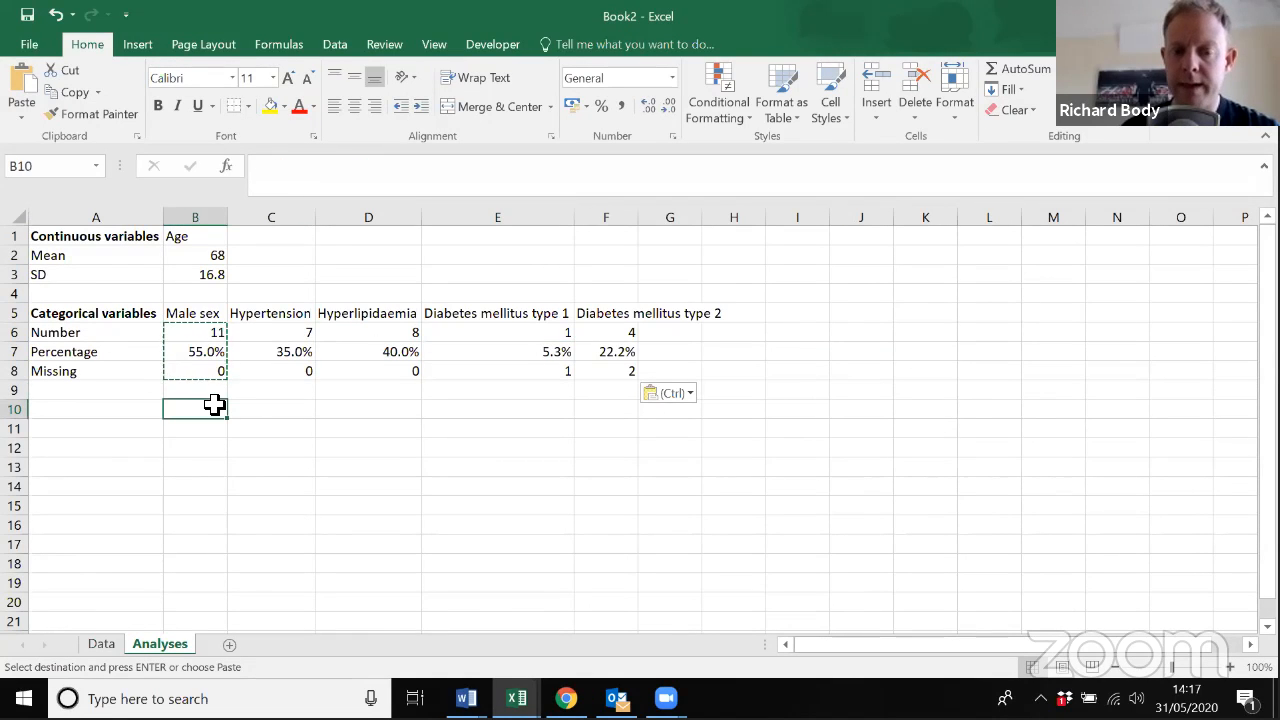